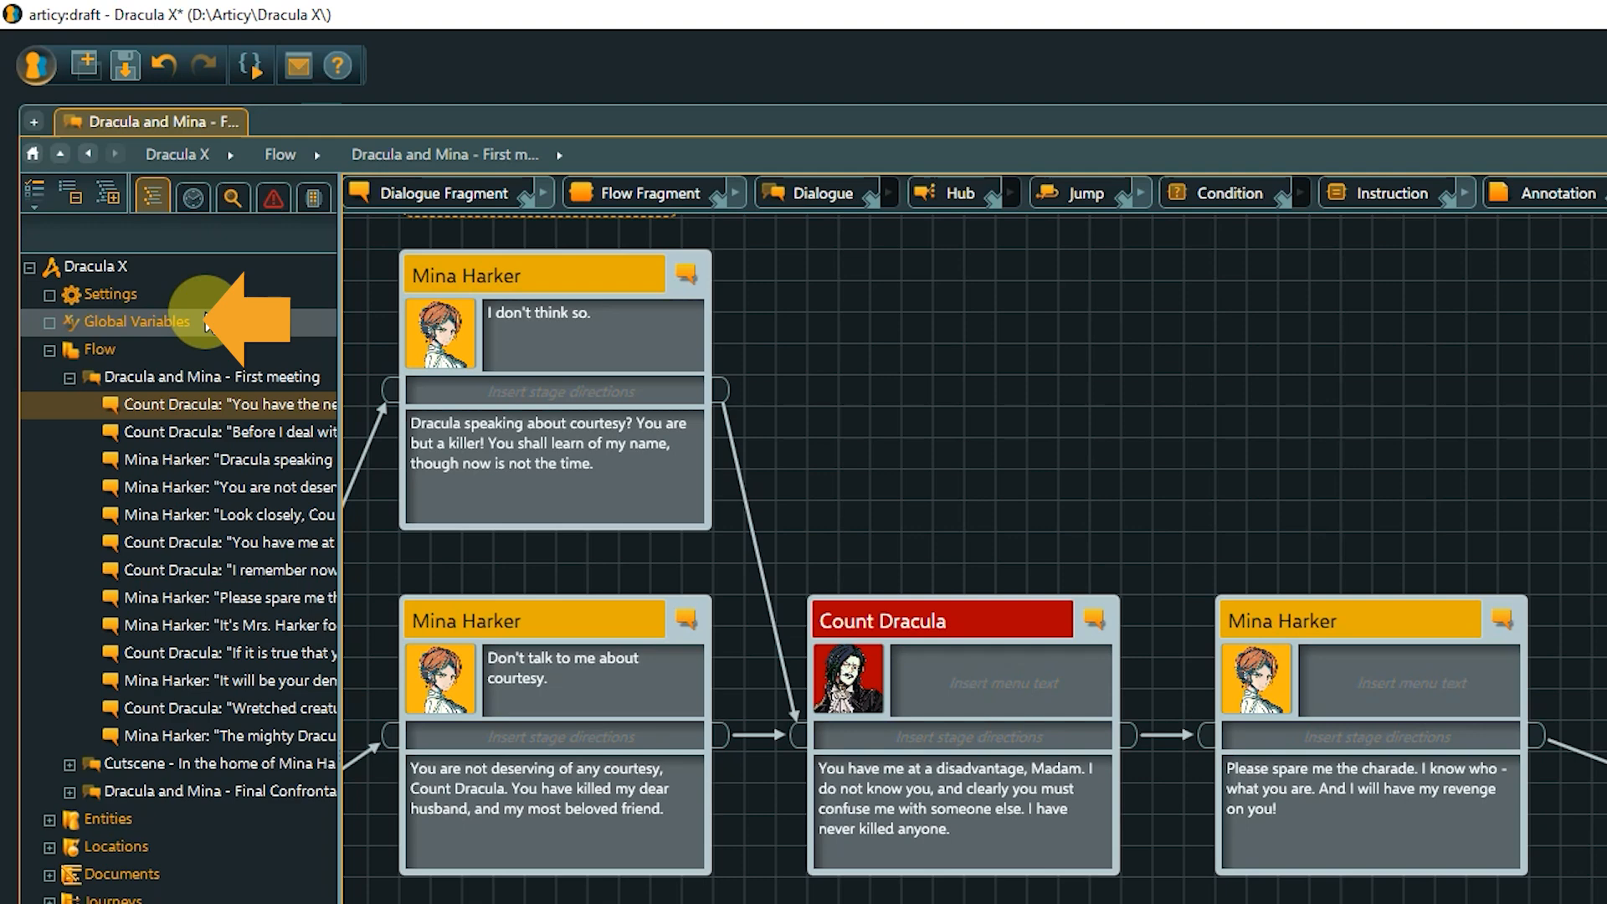
Create a new global variable set named GameState.
{"action": "left_click", "coordinate": [208, 322]}
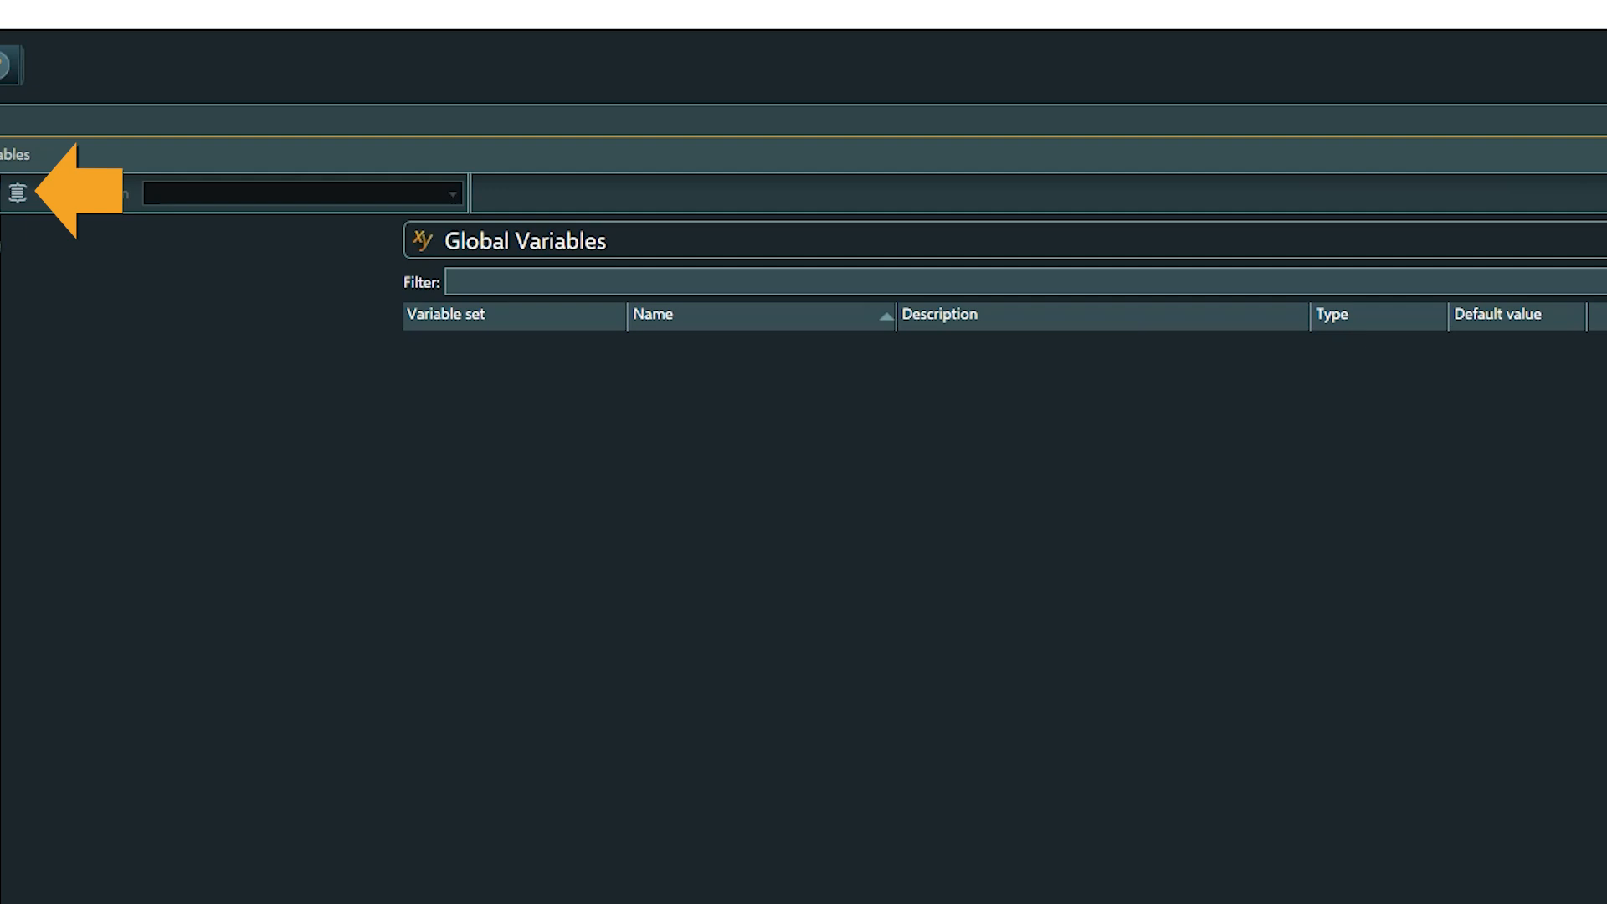
{"action": "left_click", "coordinate": [18, 197]}
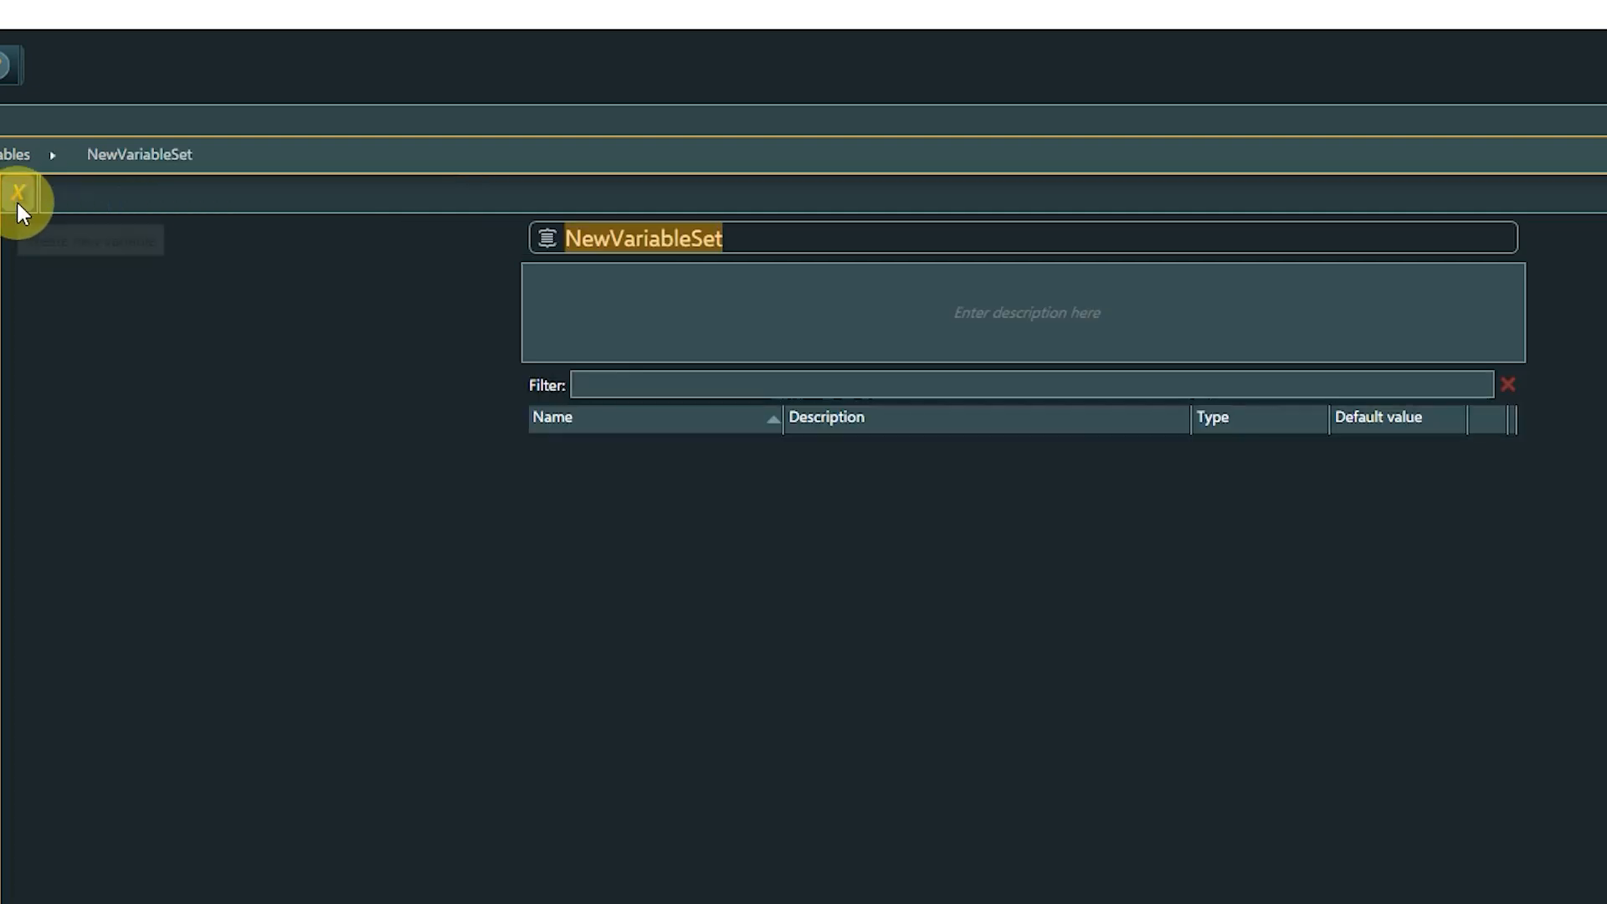
{"action": "type", "text": "GameState"}
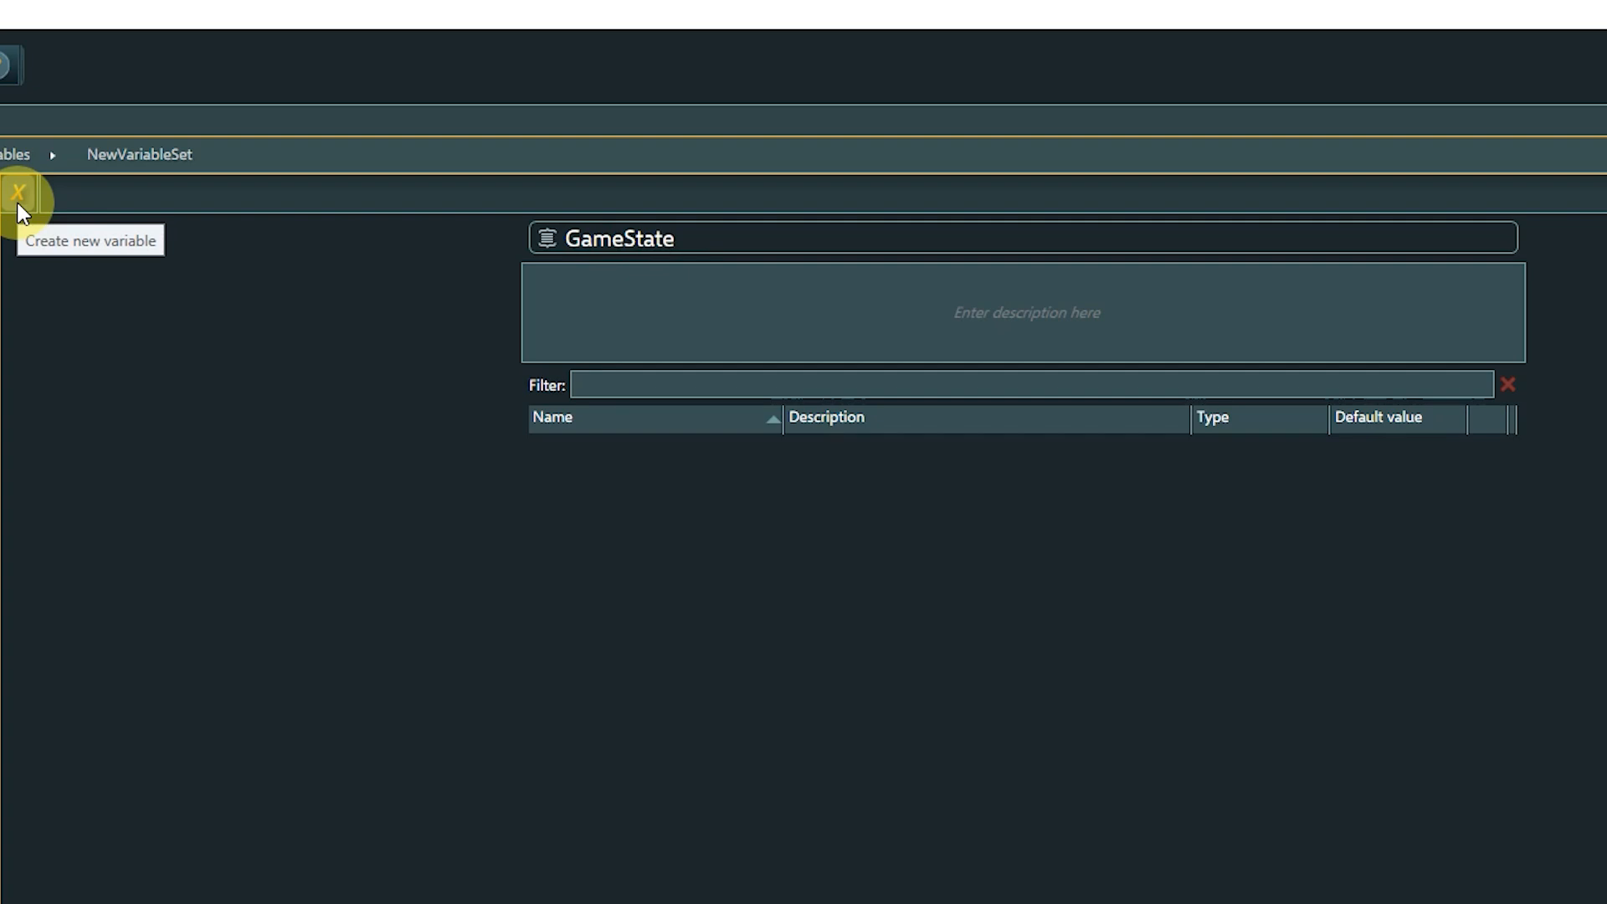
{"action": "key", "text": "Return"}
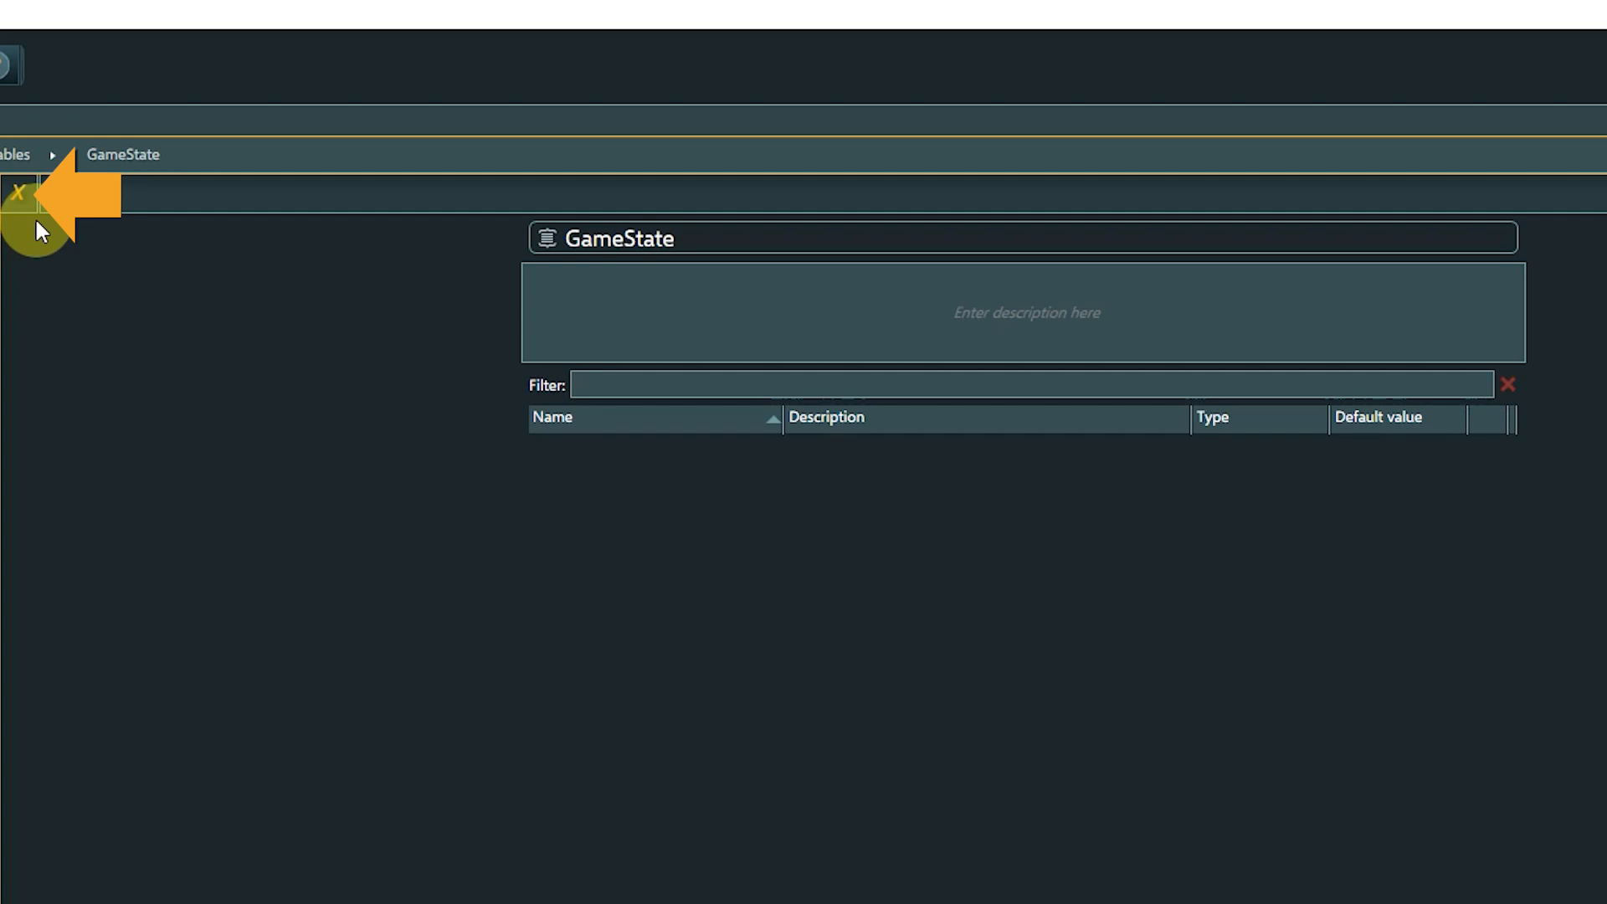
Add a Boolean variable isNameRevealed to GameState with default value False.
{"action": "left_click", "coordinate": [22, 193]}
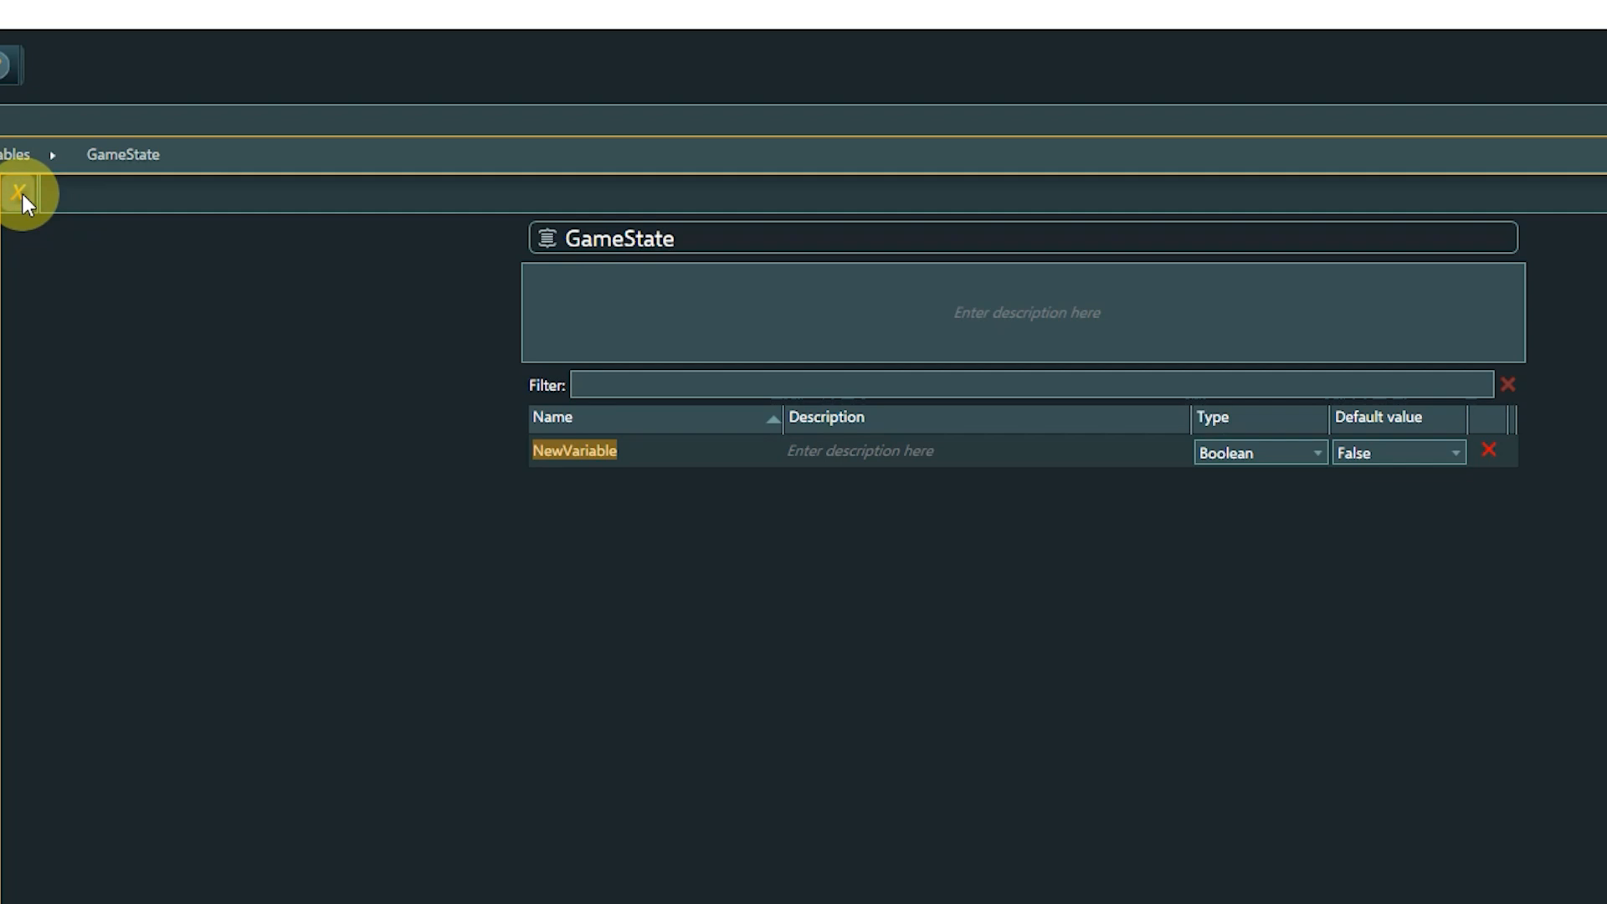
{"action": "type", "text": "isName"}
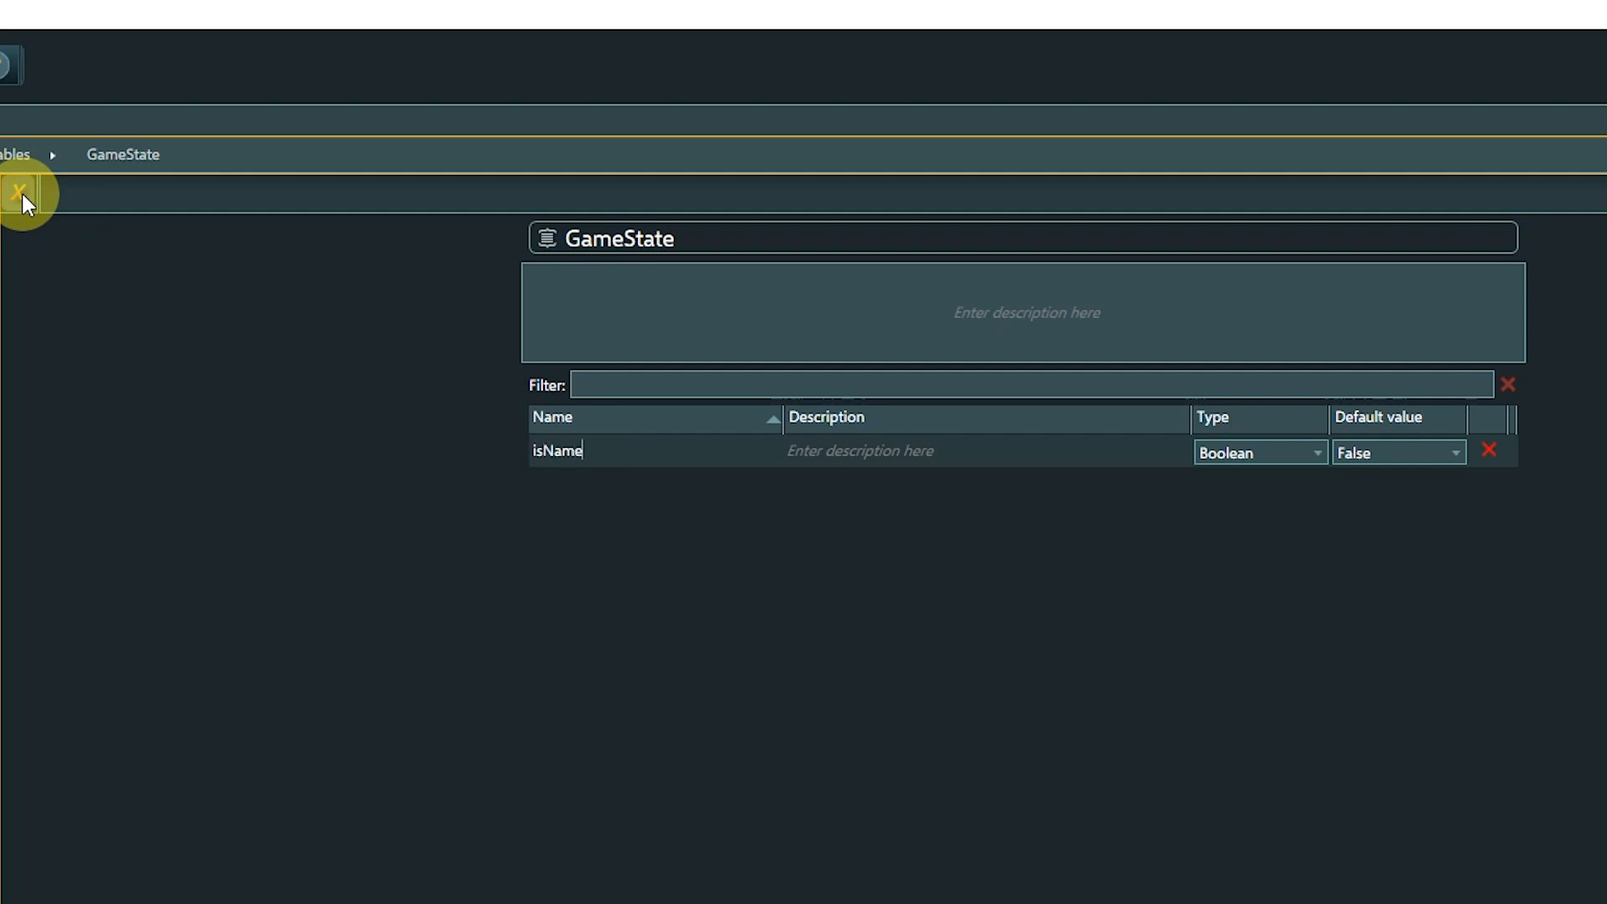
{"action": "type", "text": "Revealed"}
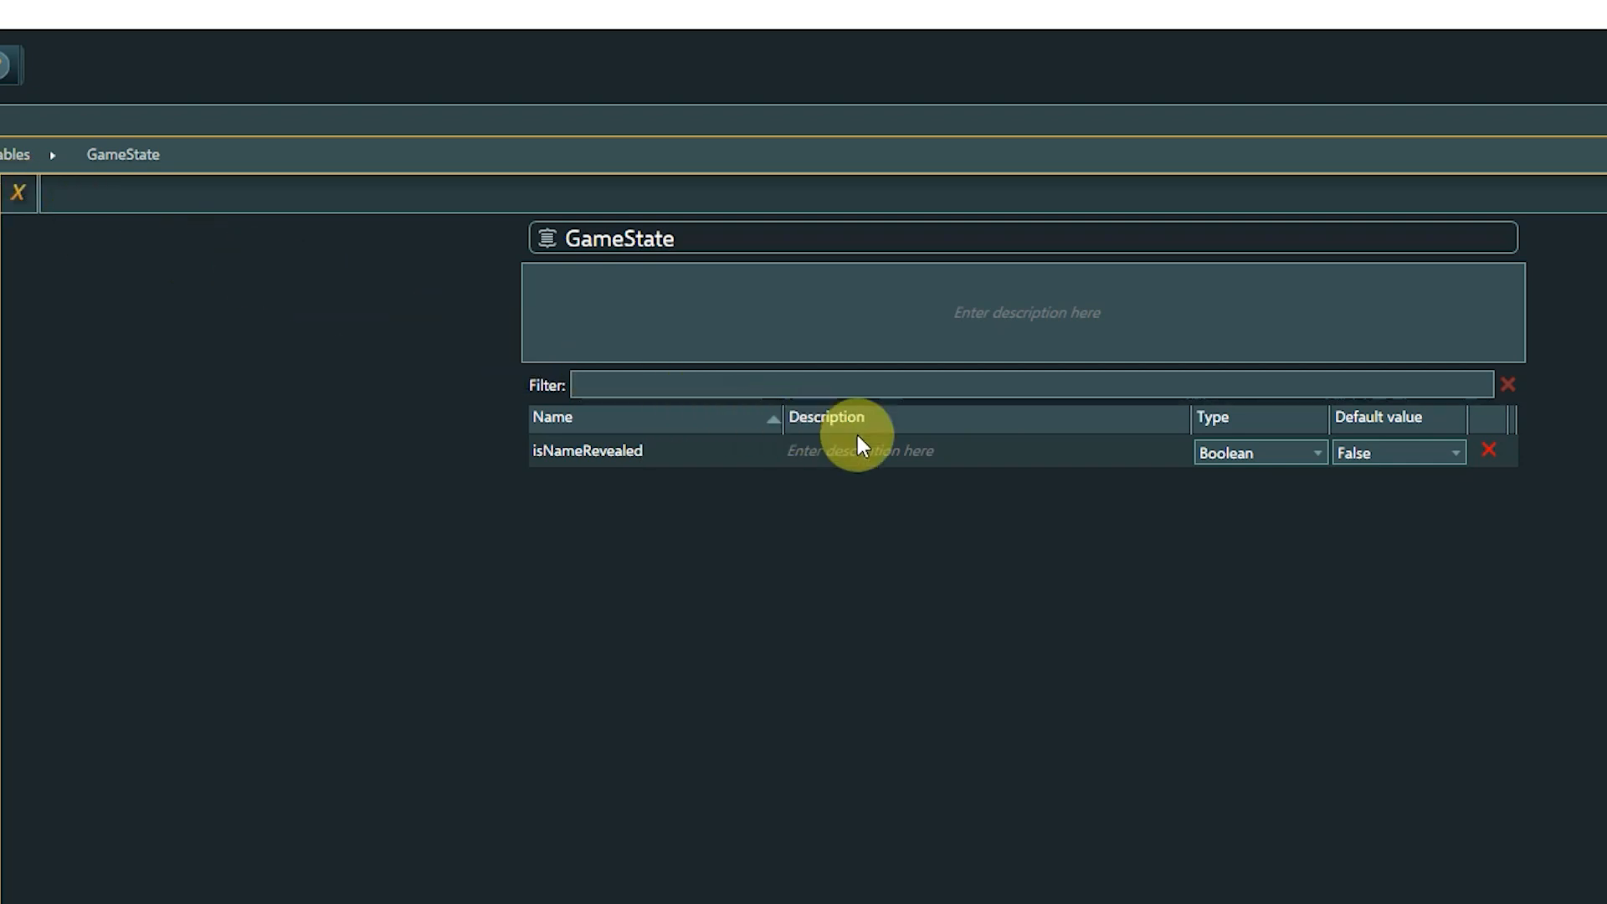
{"action": "left_click", "coordinate": [1320, 452]}
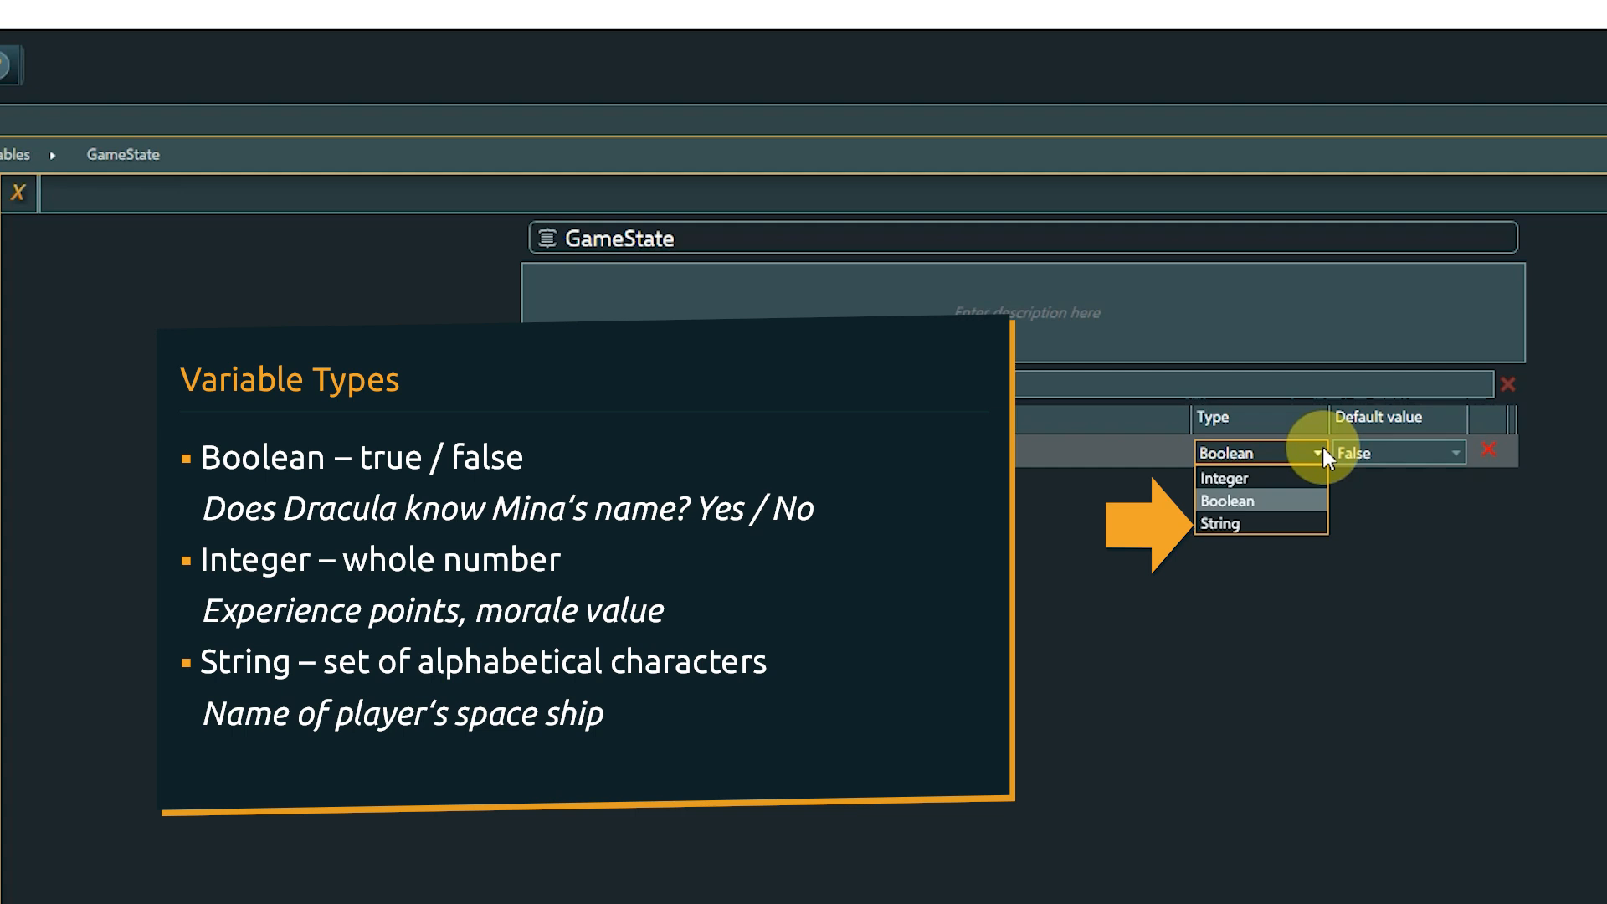
{"action": "left_click", "coordinate": [1286, 500]}
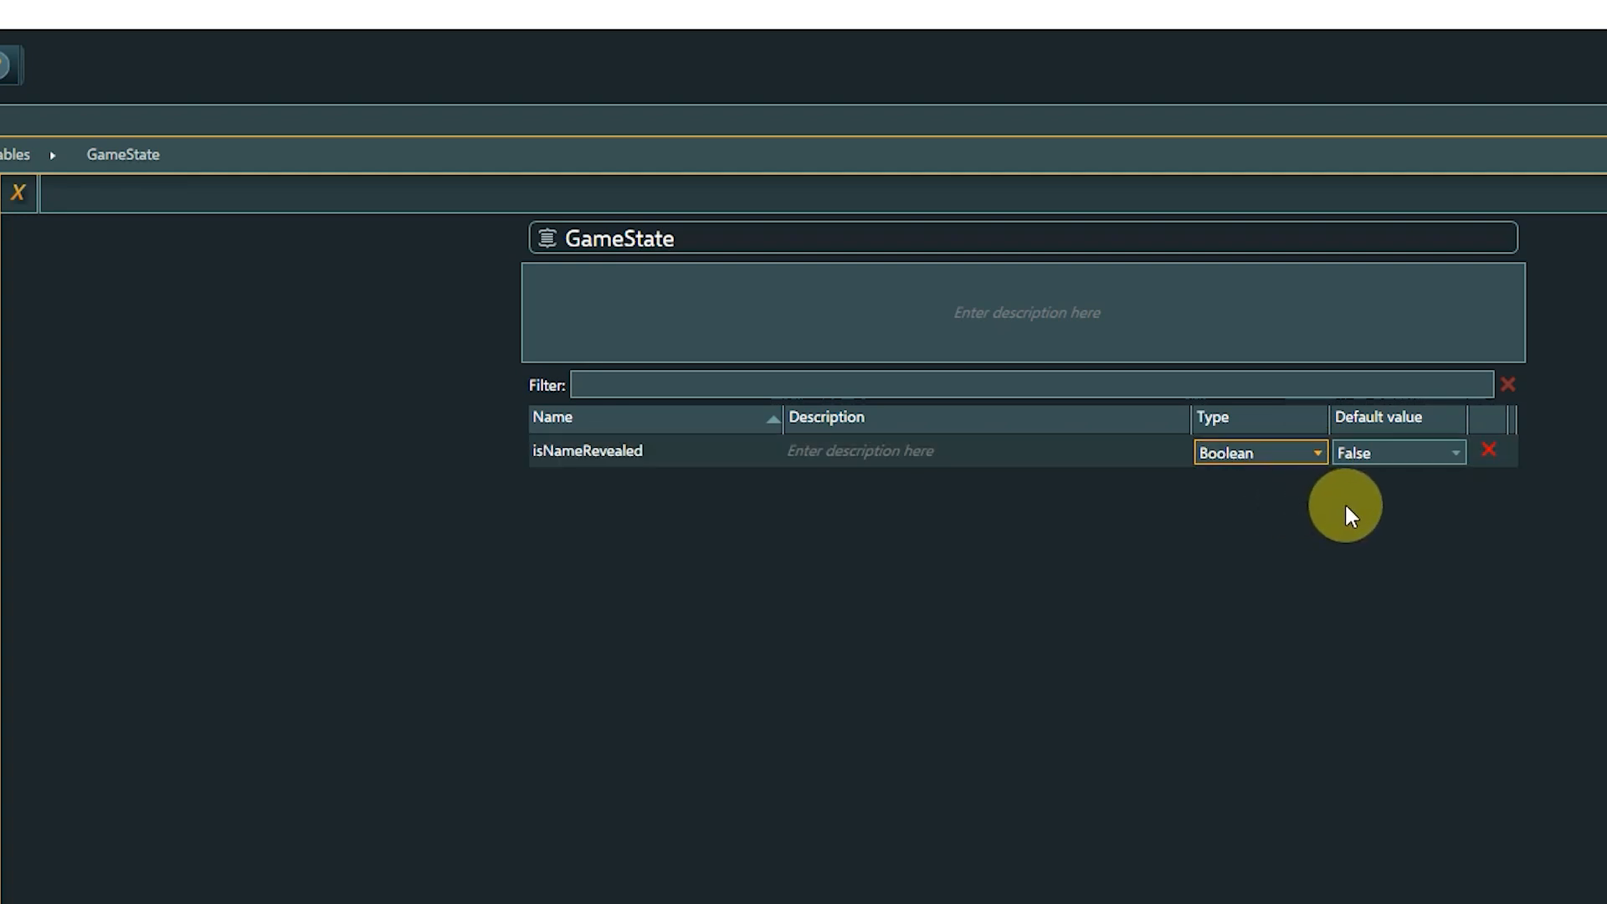
{"action": "left_click", "coordinate": [1457, 453]}
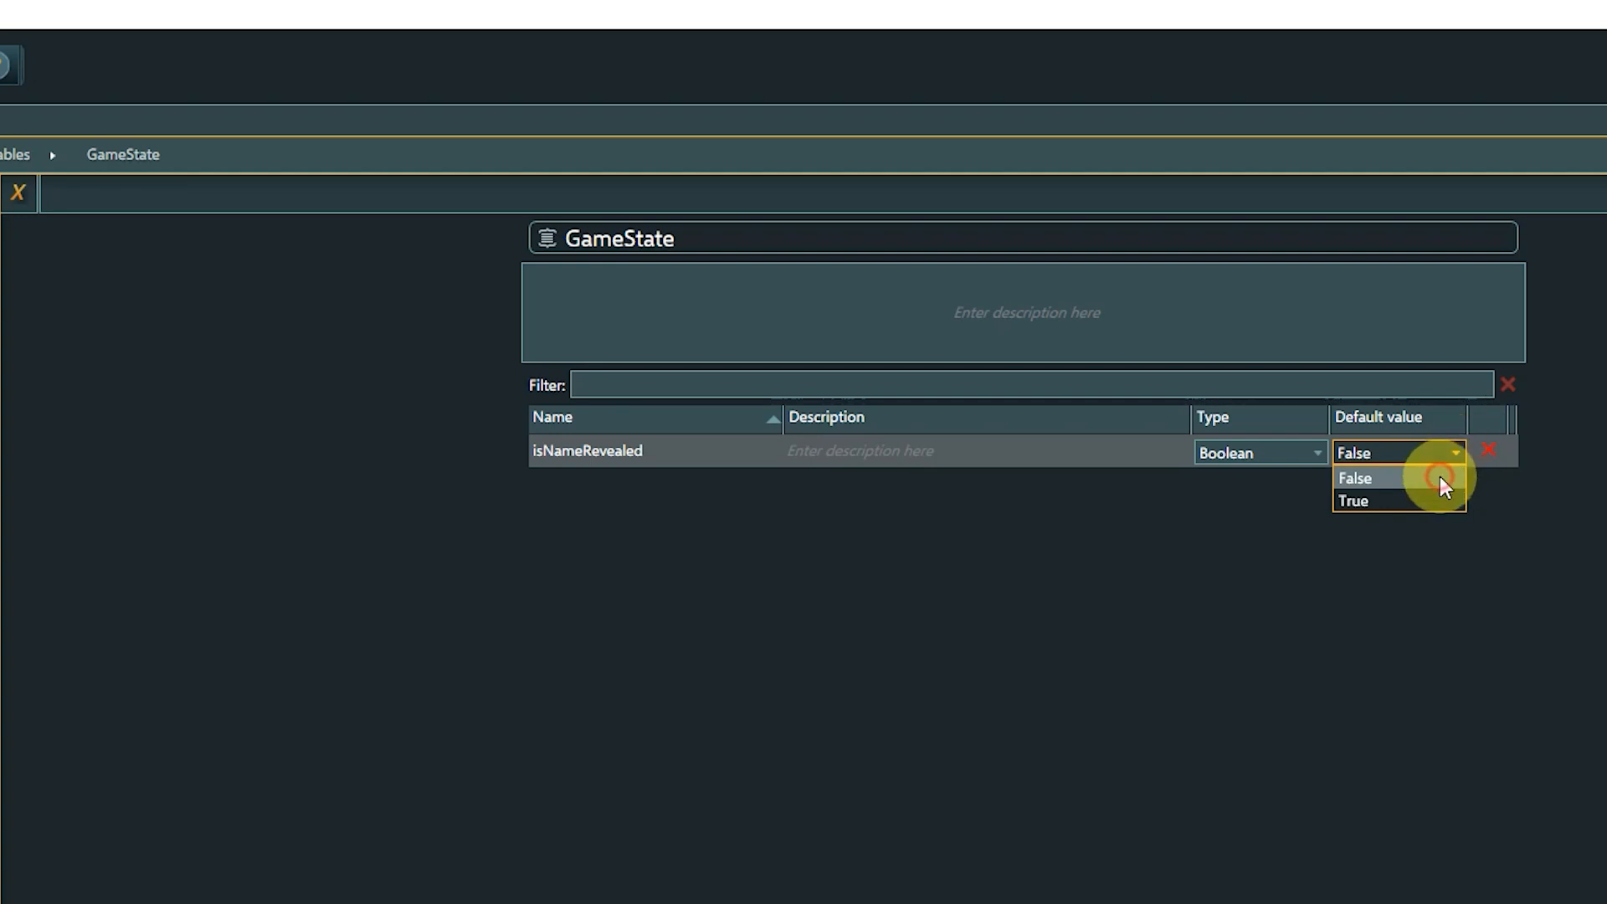
{"action": "left_click", "coordinate": [1440, 477]}
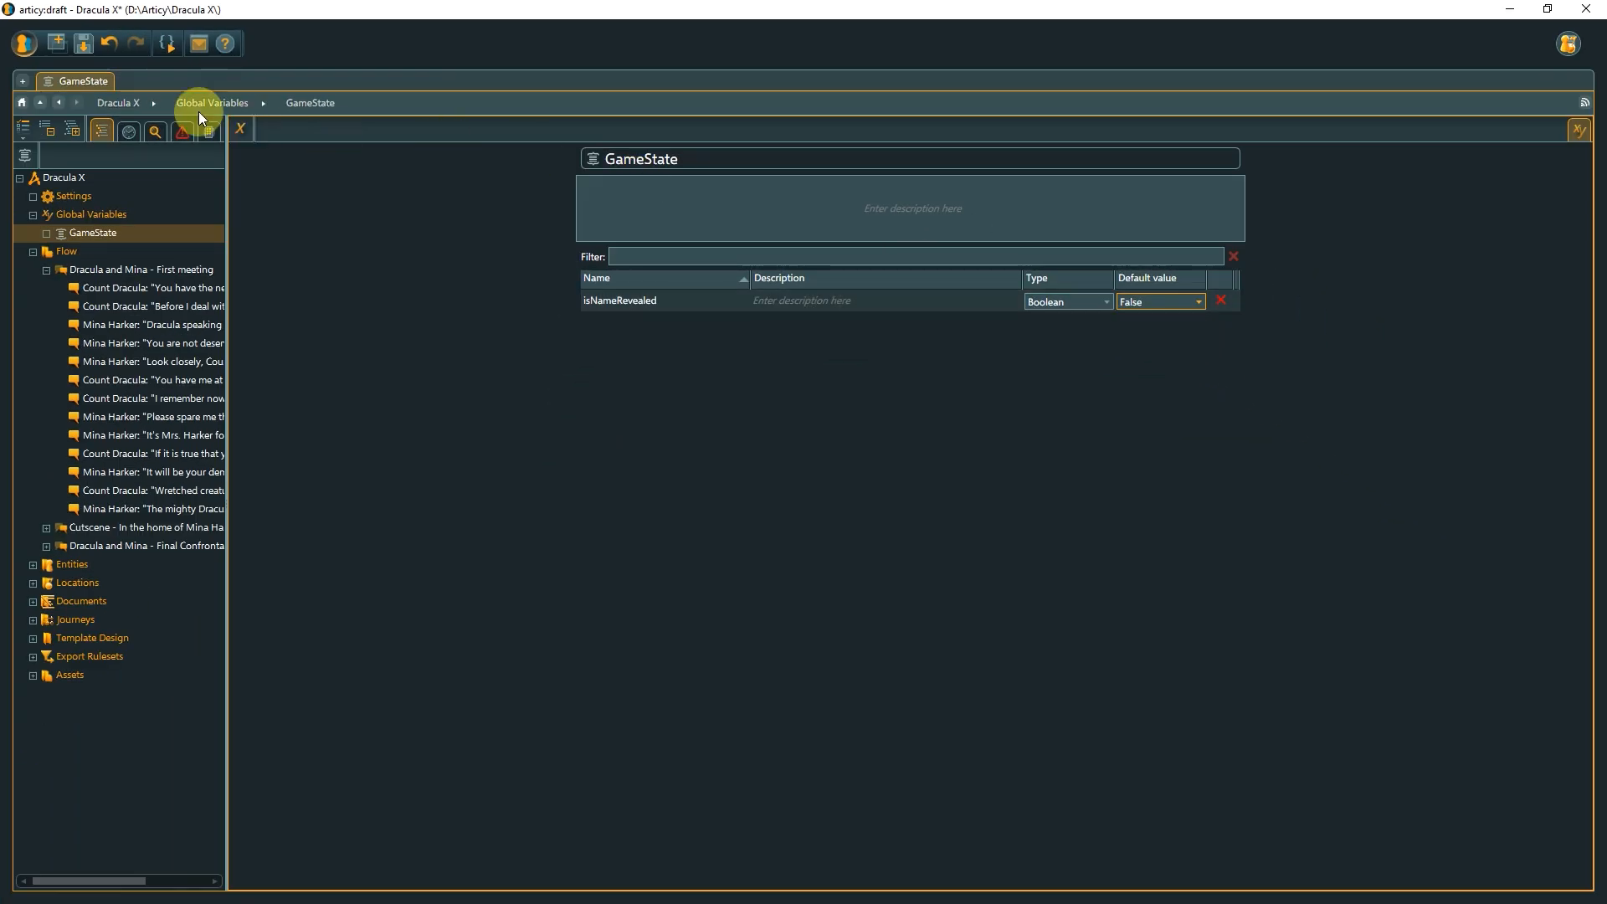
Return to the first-meeting flow and remove the connection from Mina's 'It's Mrs. Harker' line to Count Dracula's reply.
{"action": "left_click", "coordinate": [60, 102]}
{"action": "left_click", "coordinate": [60, 102]}
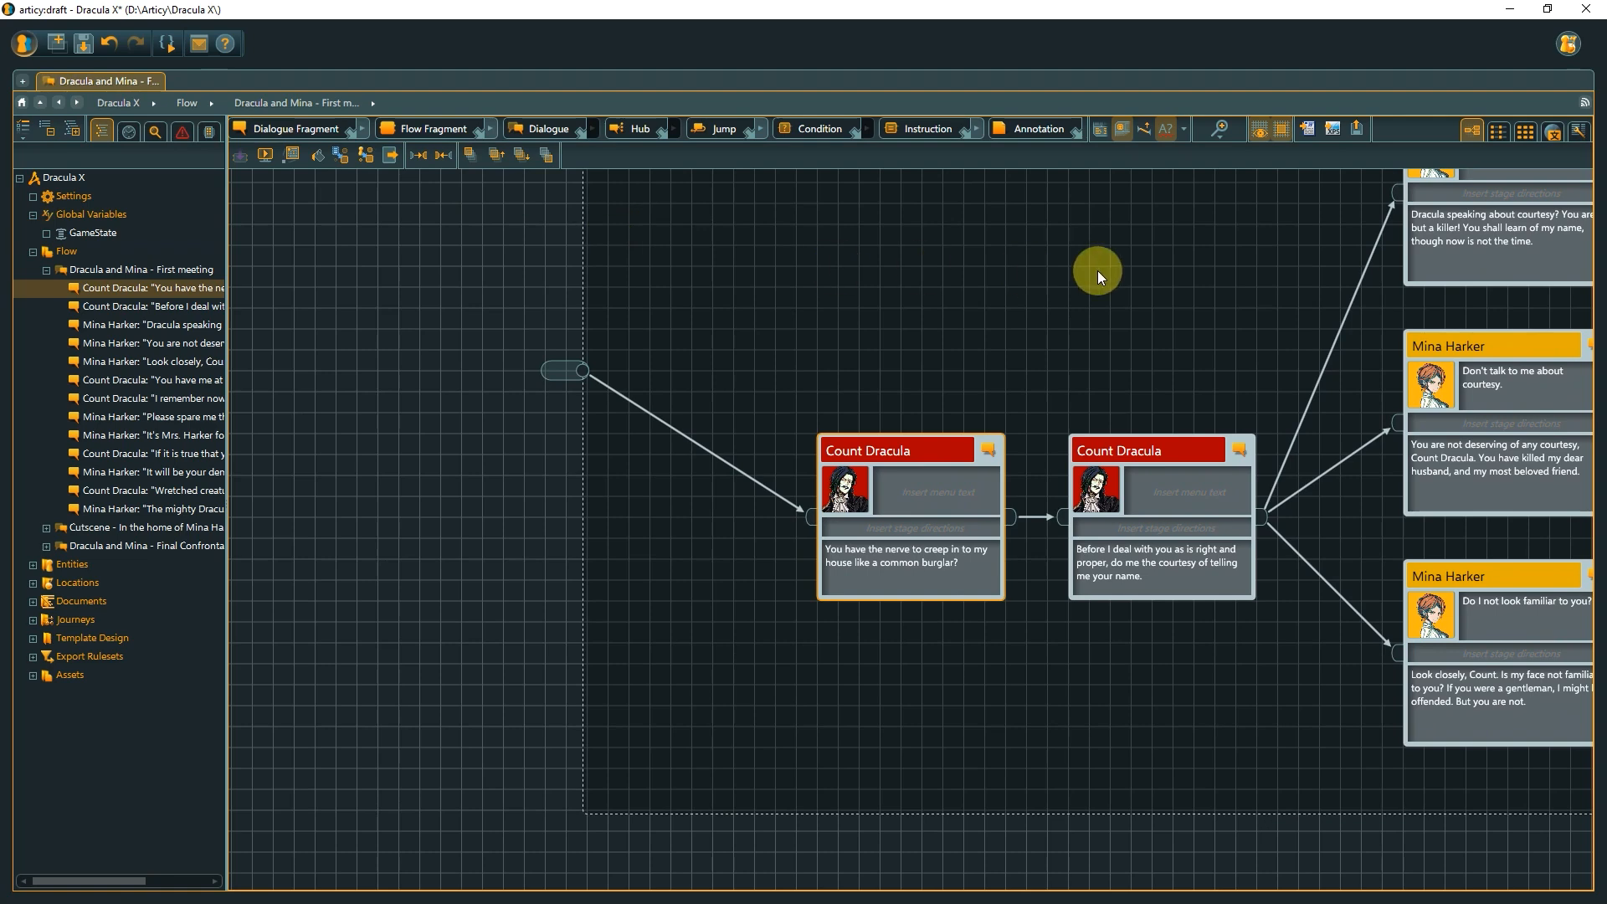
{"action": "left_click_drag", "start_coordinate": [1289, 266], "coordinate": [327, 287]}
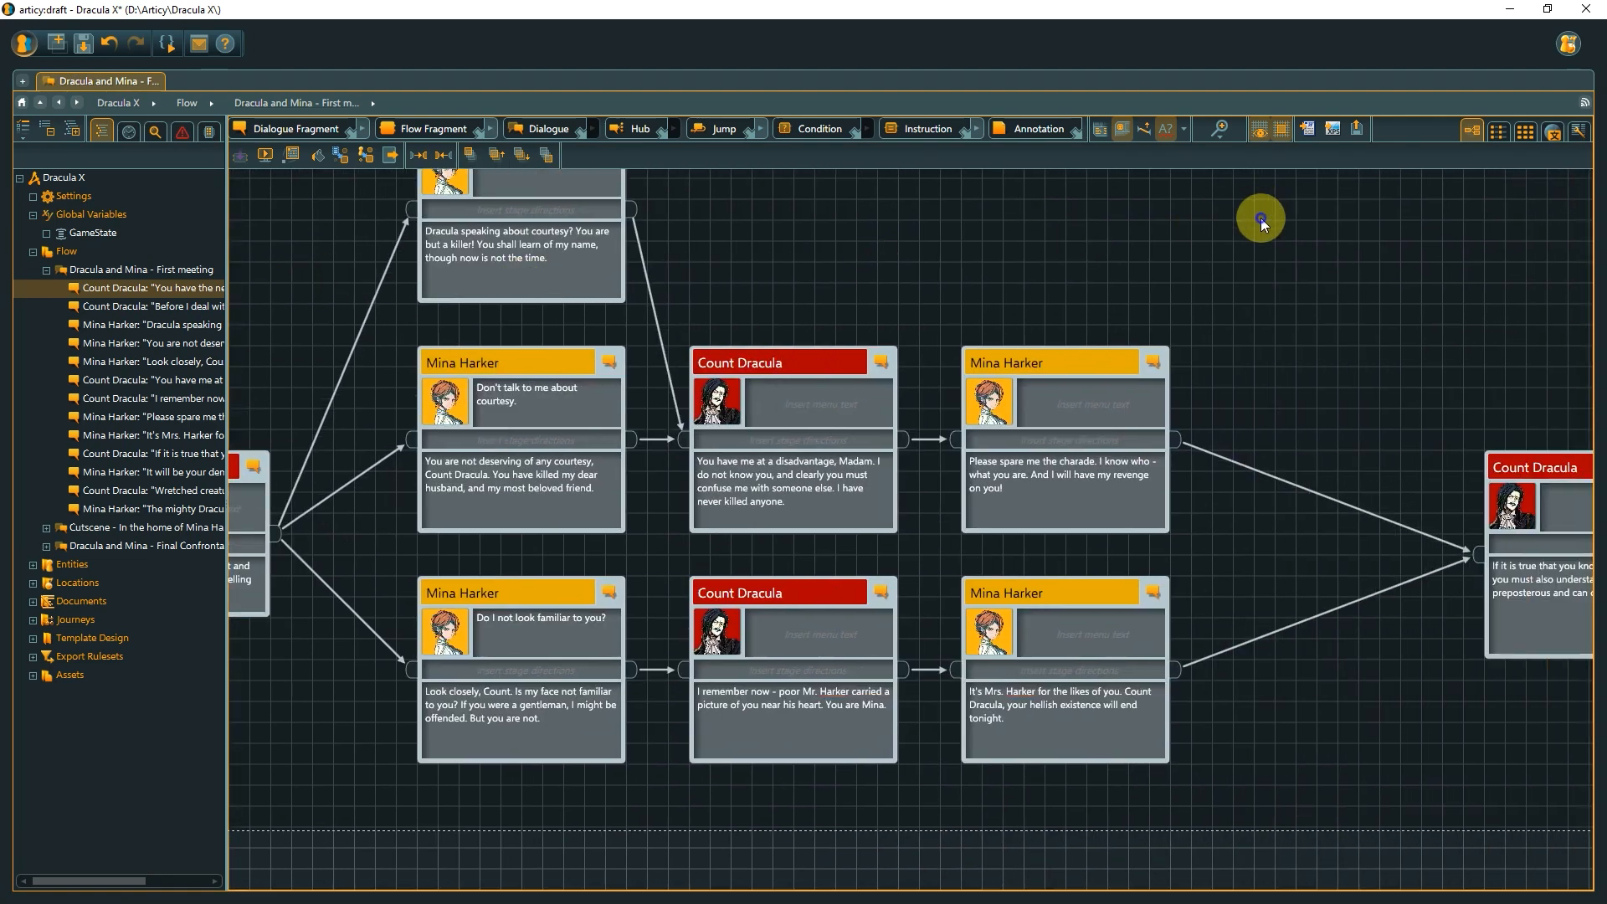
{"action": "left_click_drag", "start_coordinate": [1264, 209], "coordinate": [711, 203]}
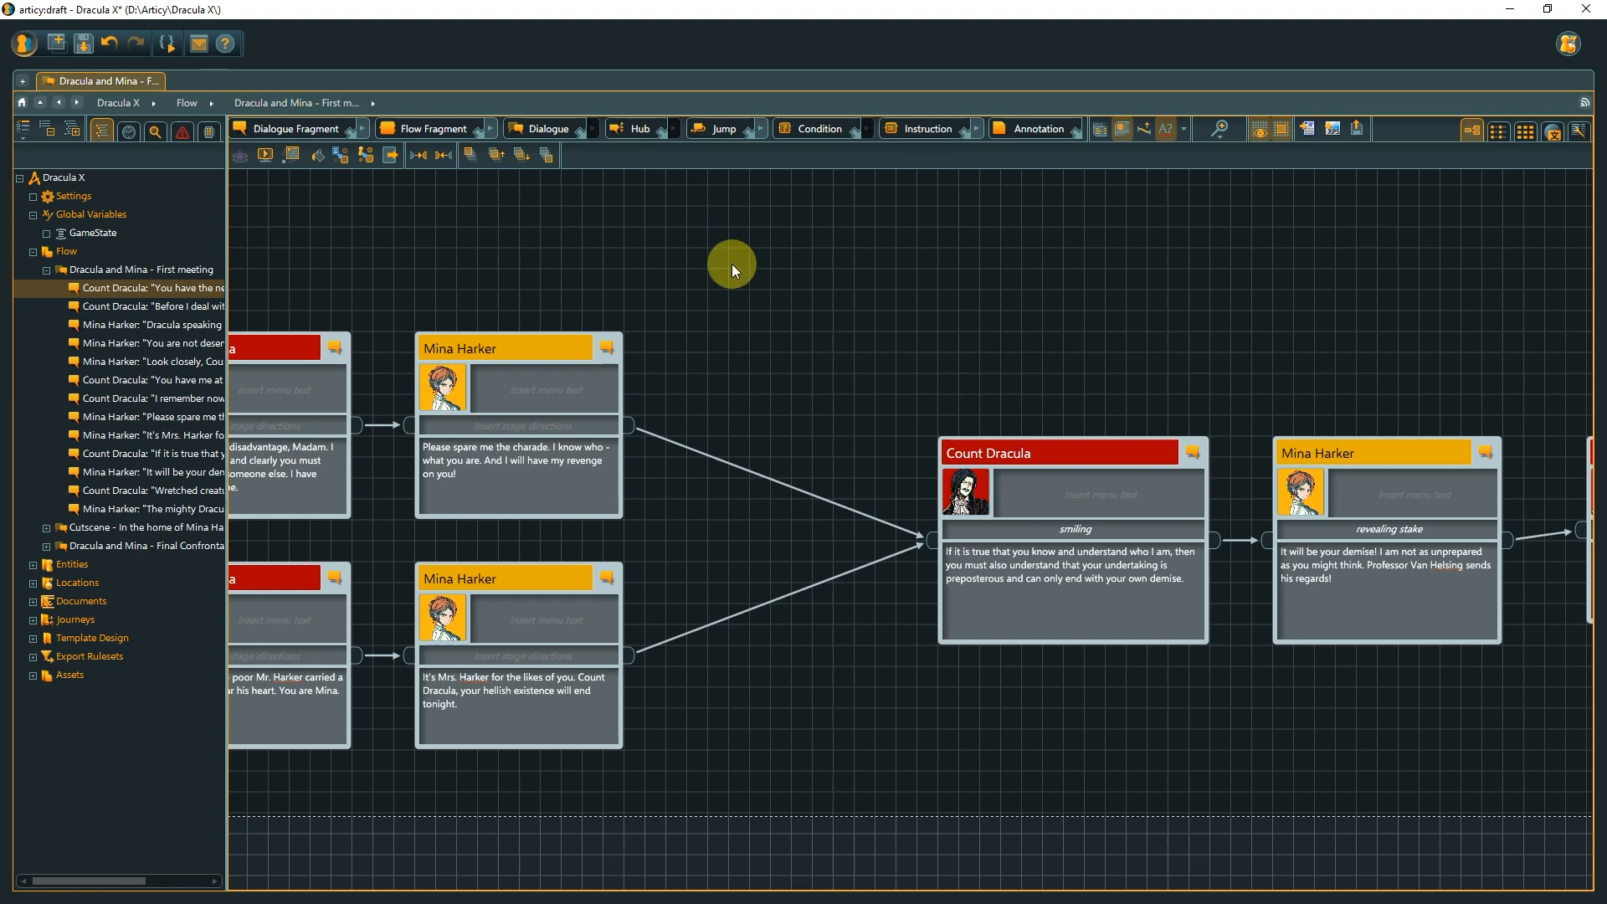
{"action": "left_click", "coordinate": [800, 596]}
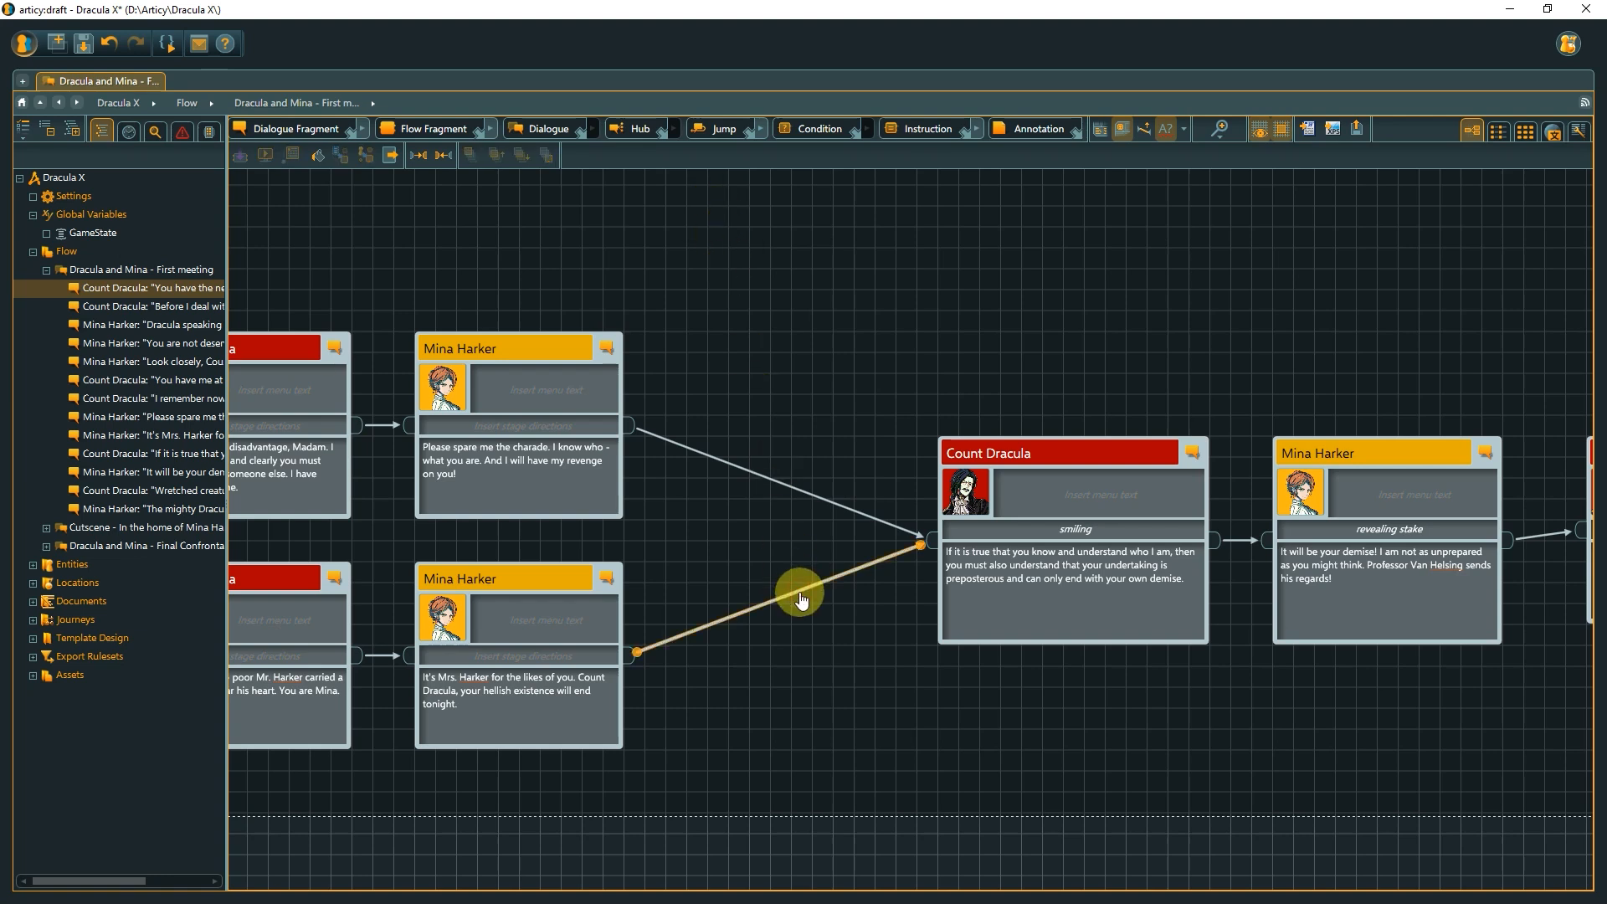
{"action": "key", "text": "Escape"}
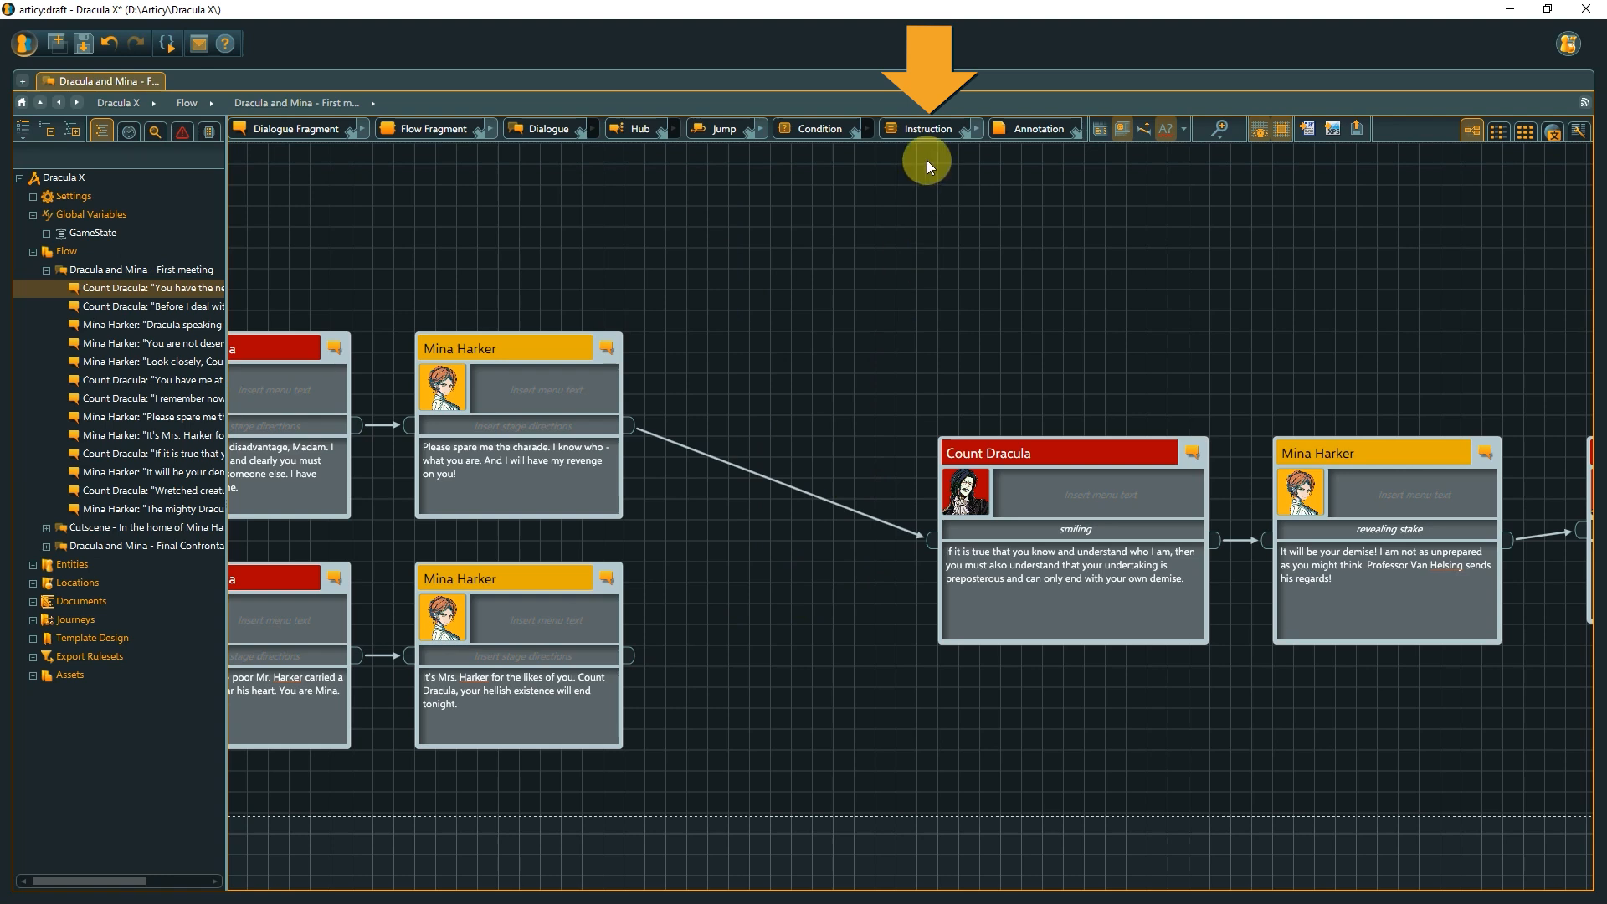
Insert an Instruction node between Mina's 'It's Mrs. Harker' line and Count Dracula's 'If it is true' reply, connecting both.
{"action": "left_click_drag", "start_coordinate": [917, 133], "coordinate": [744, 617]}
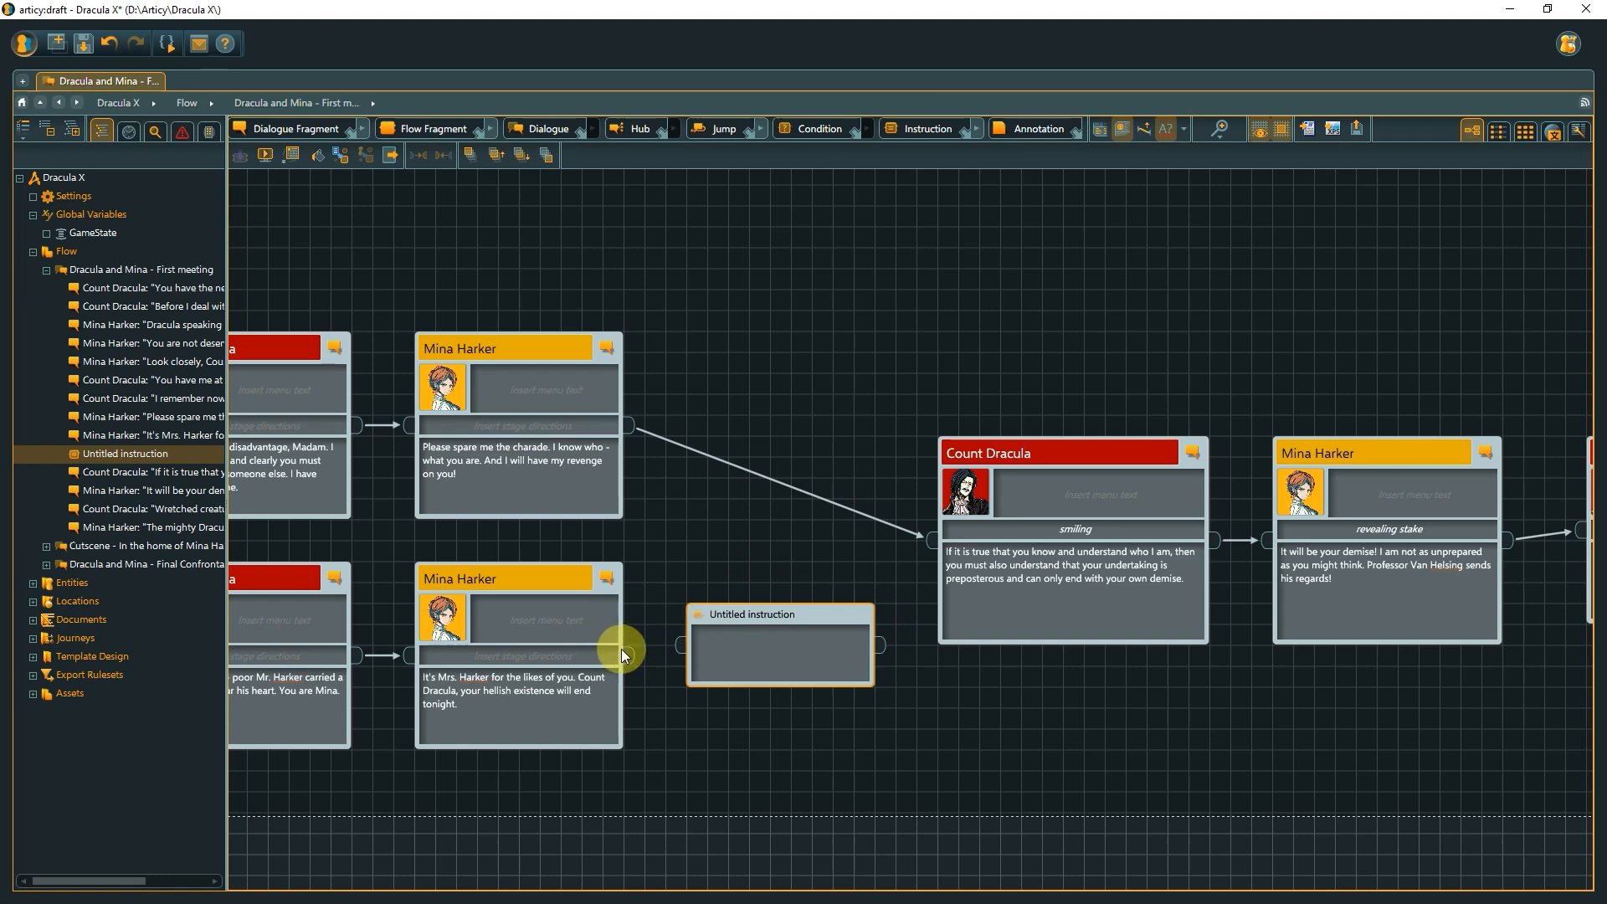
{"action": "left_click_drag", "start_coordinate": [624, 655], "coordinate": [682, 646]}
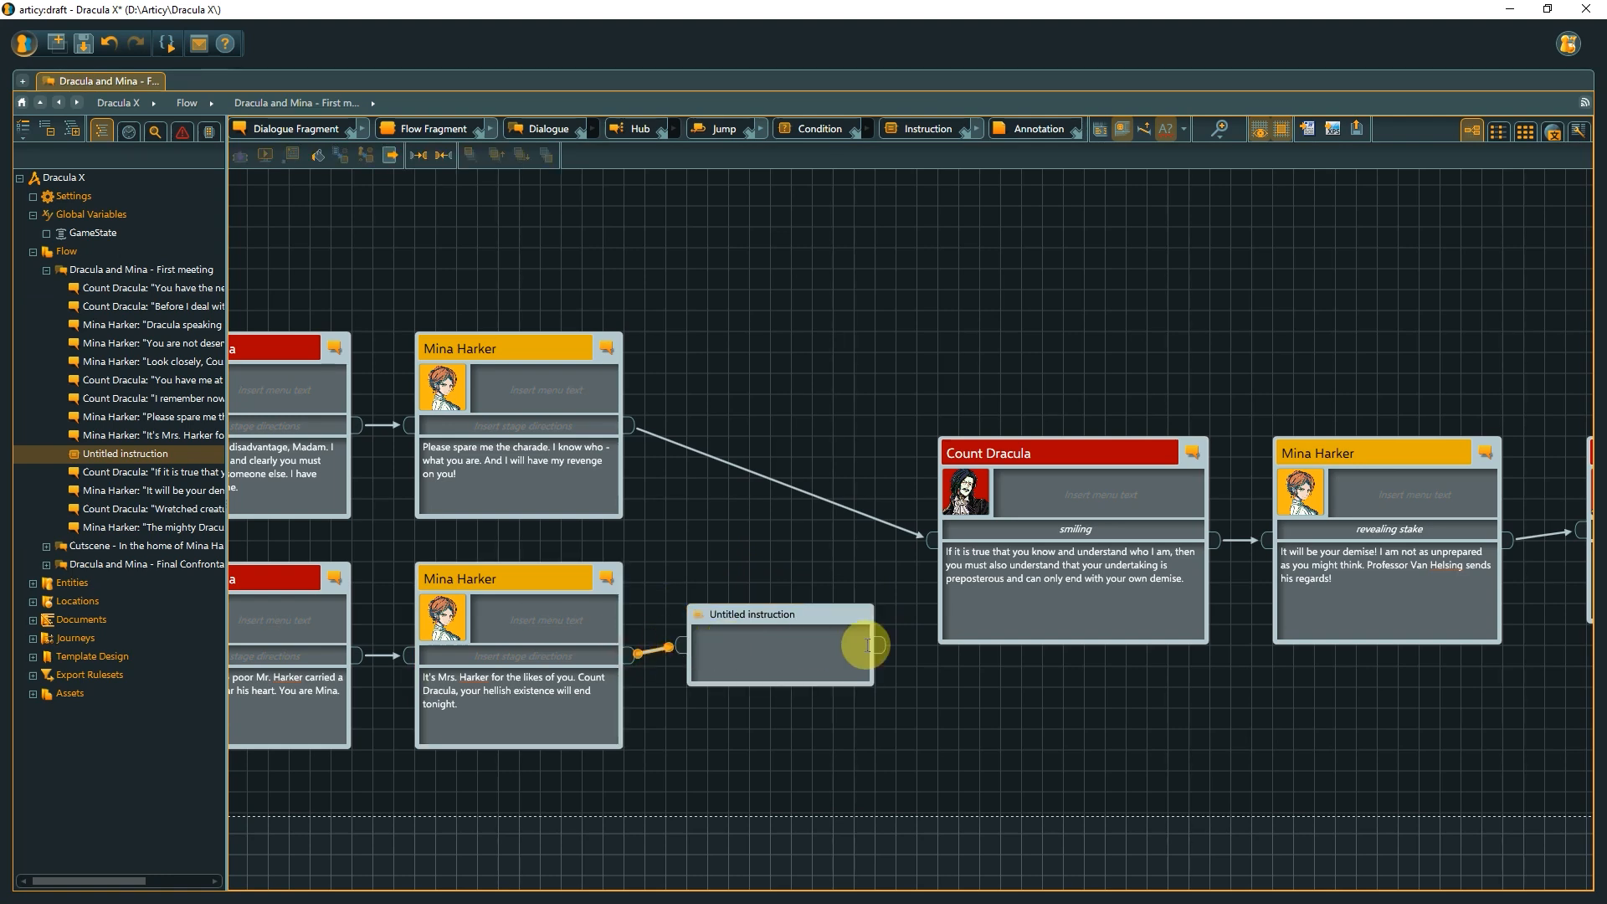
{"action": "left_click_drag", "start_coordinate": [868, 645], "coordinate": [931, 547]}
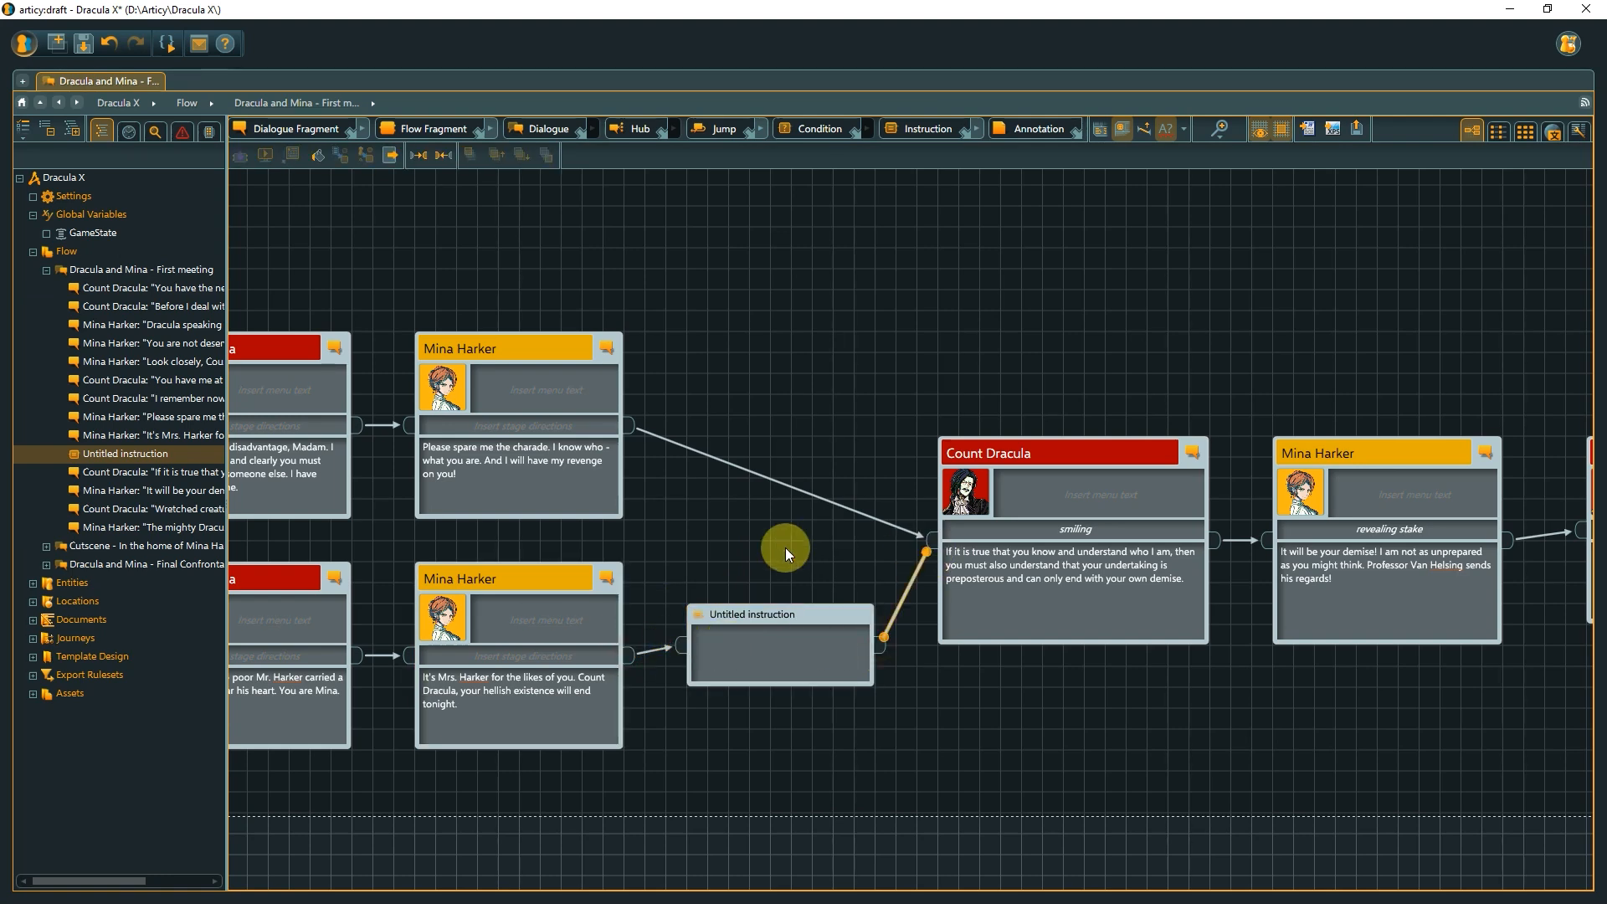
{"action": "left_click", "coordinate": [771, 555]}
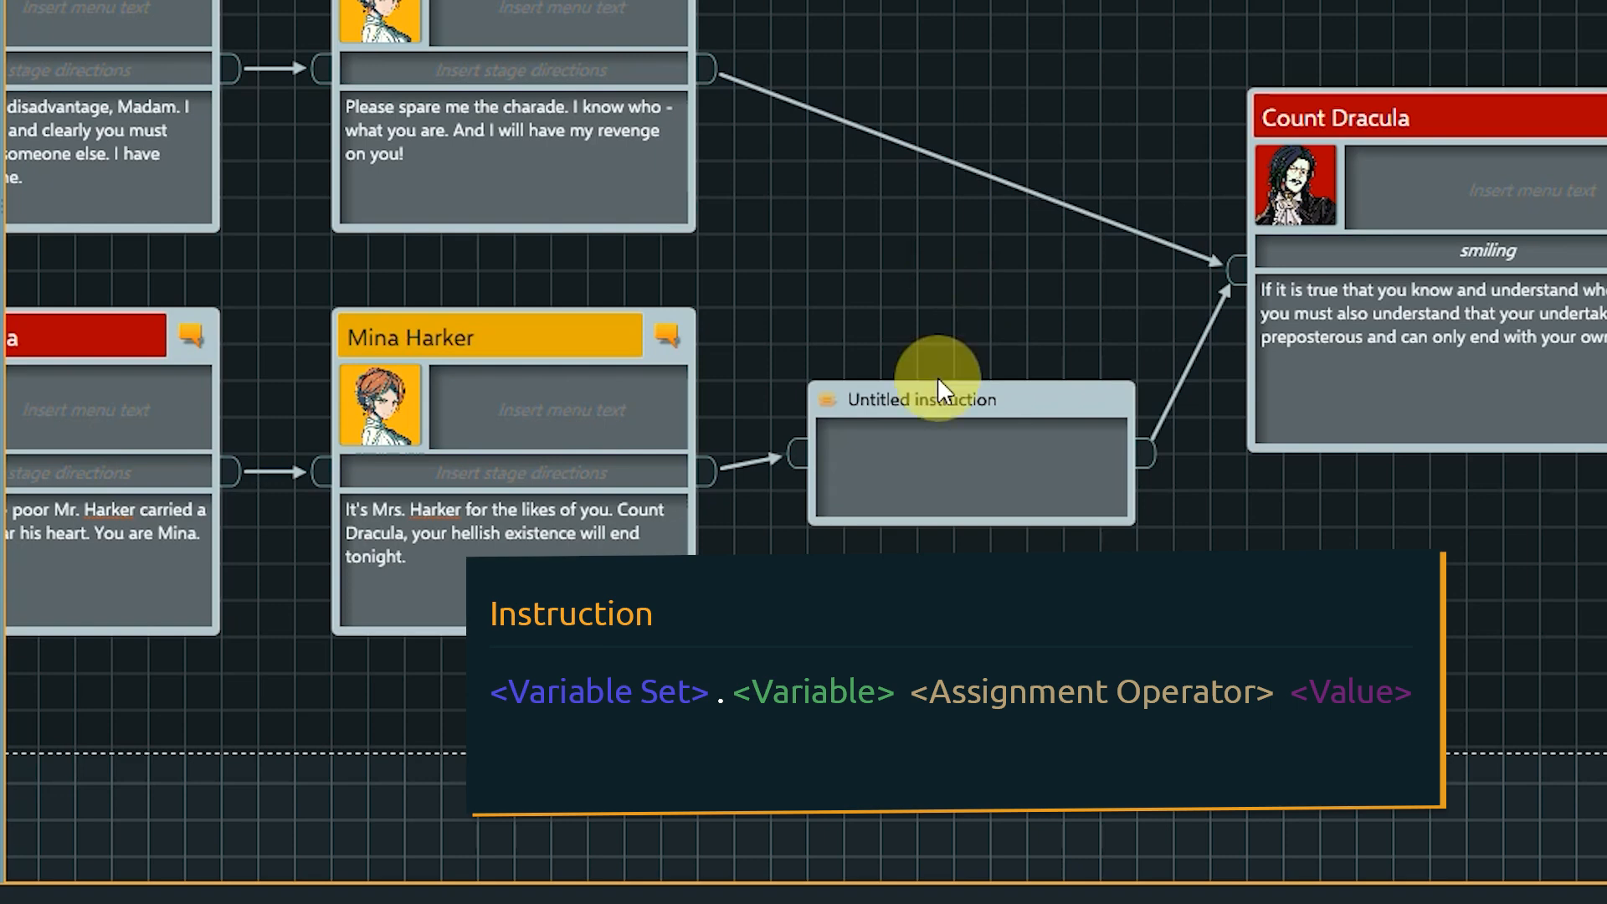
Start the instruction's script by entering the variable set GameState.
{"action": "left_click", "coordinate": [923, 439]}
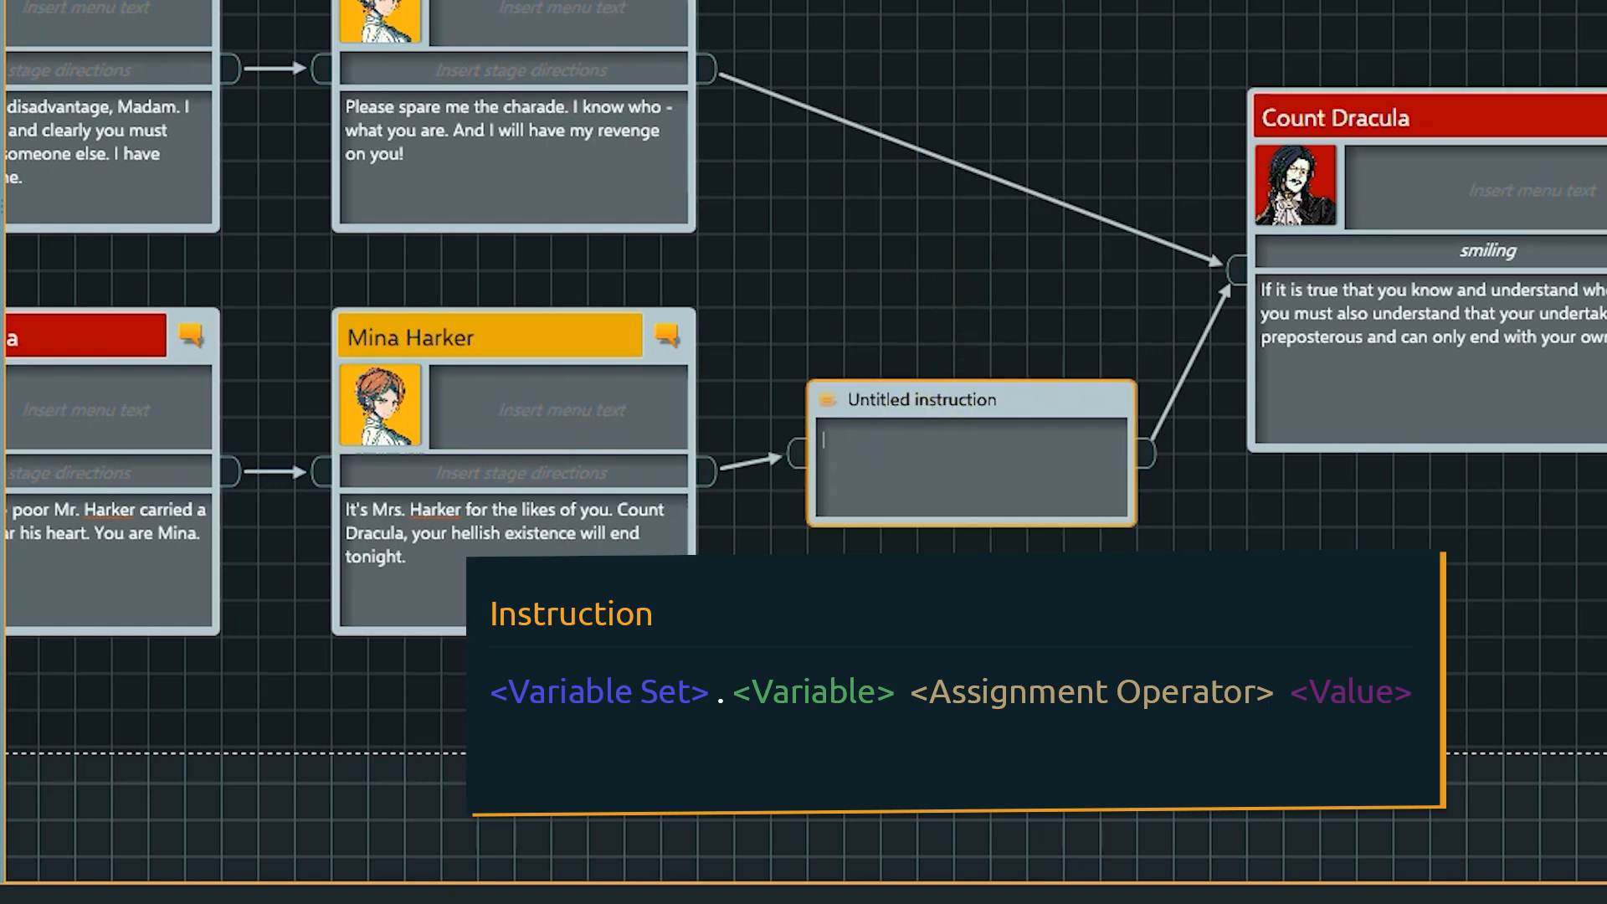
{"action": "type", "text": "ga"}
{"action": "key", "text": "Return"}
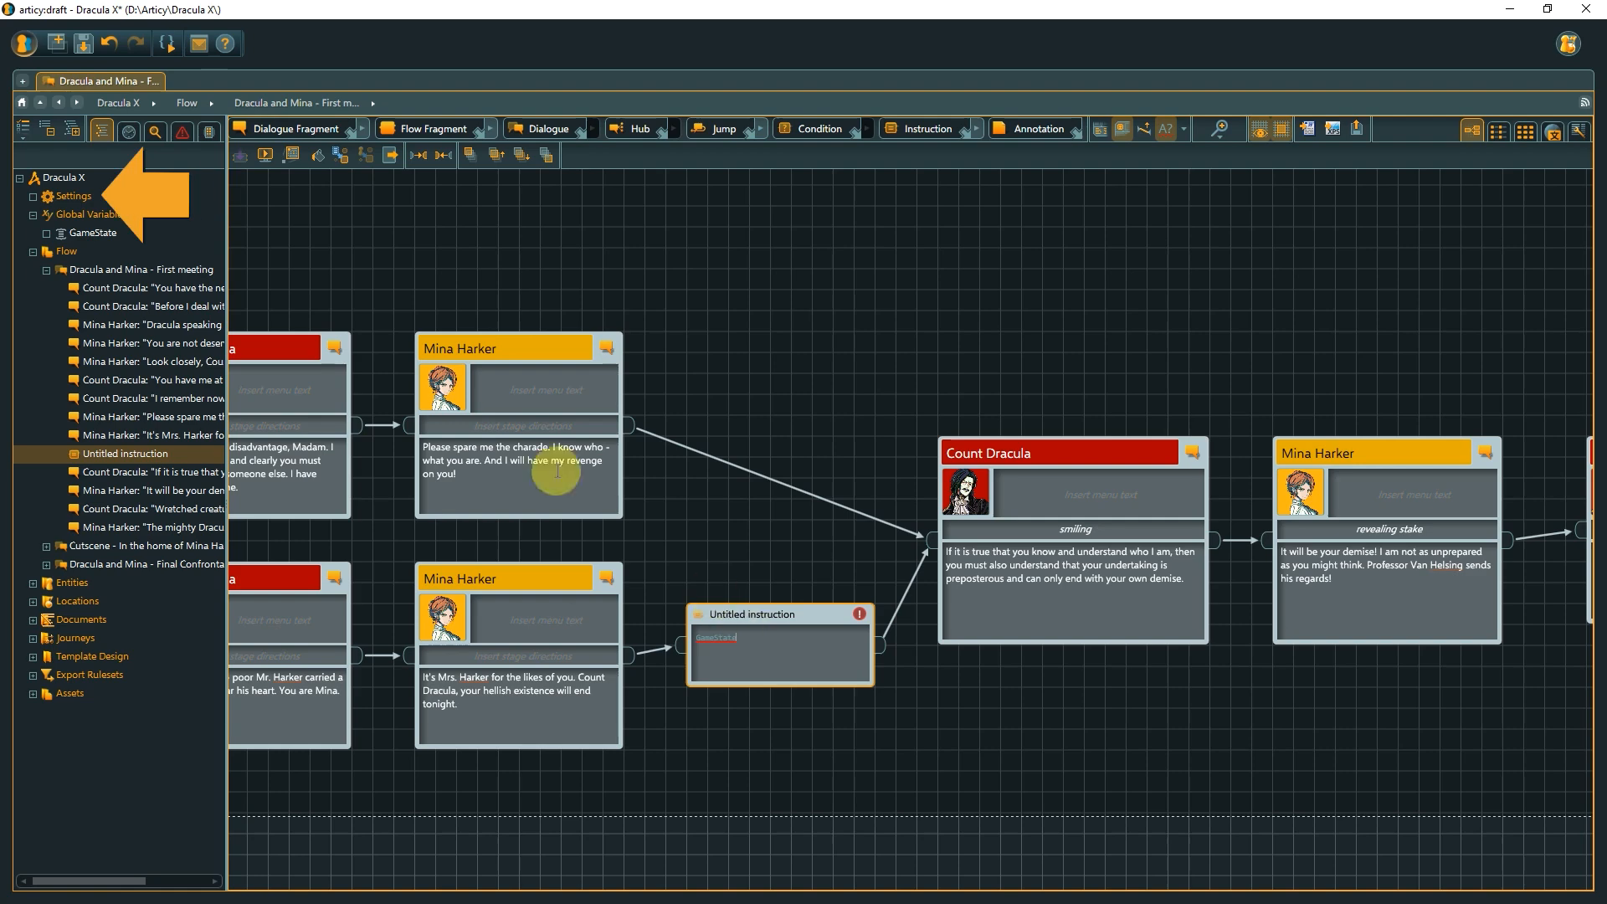
Open the project Settings' Flow page.
{"action": "left_click", "coordinate": [114, 188]}
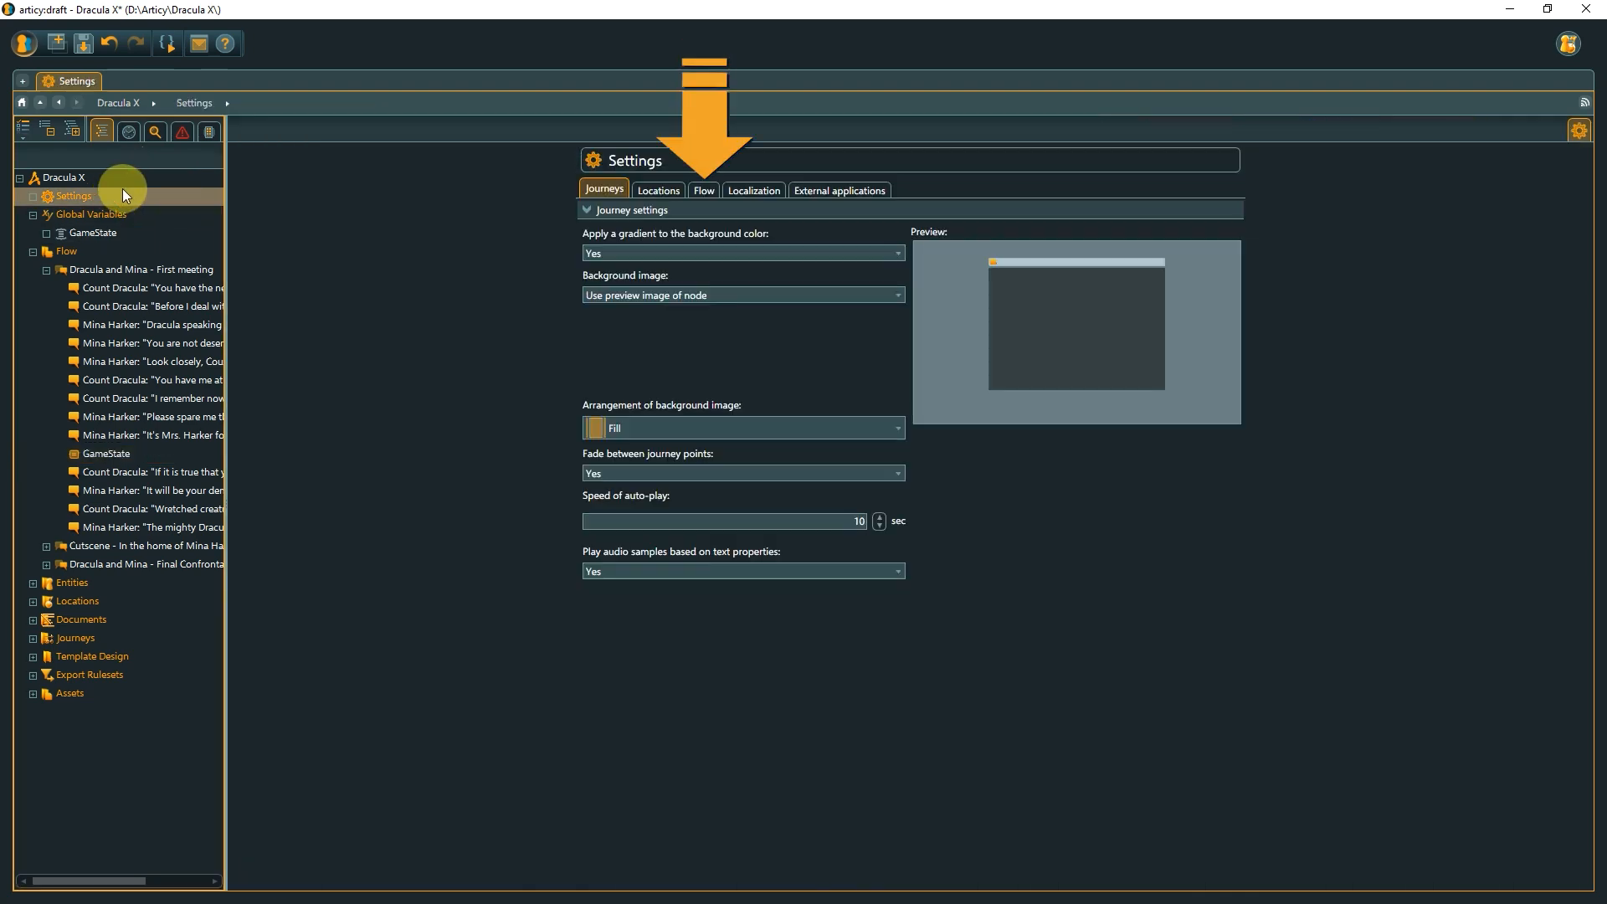
{"action": "left_click", "coordinate": [704, 190]}
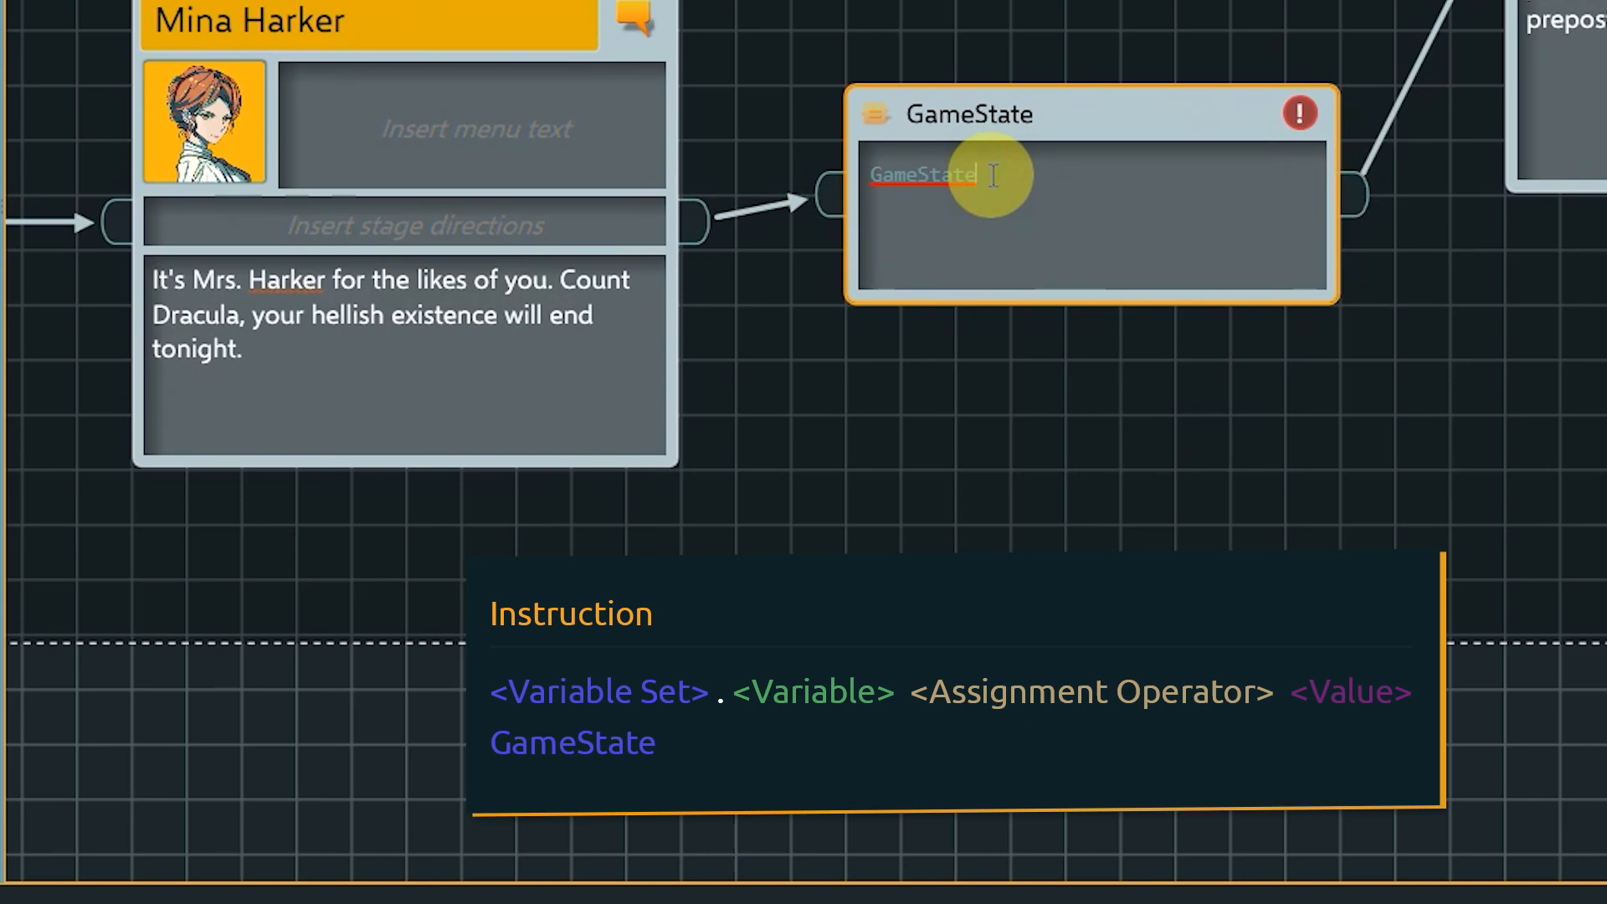
Complete the instruction as GameState.isNameRevealed = true.
{"action": "type", "text": "."}
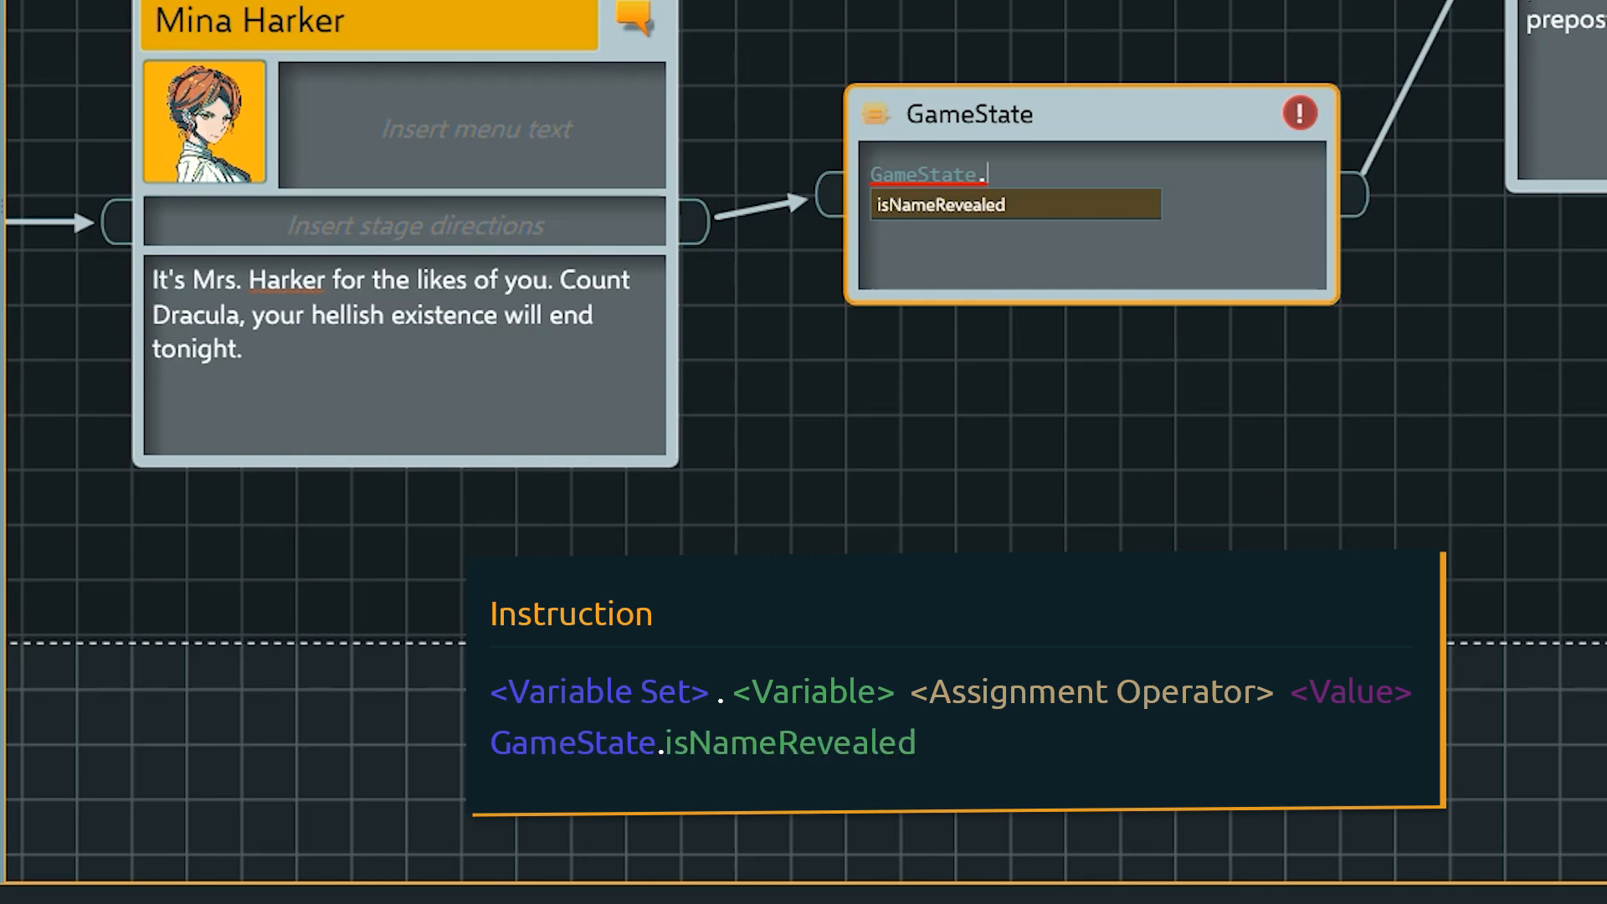
{"action": "key", "text": "Return"}
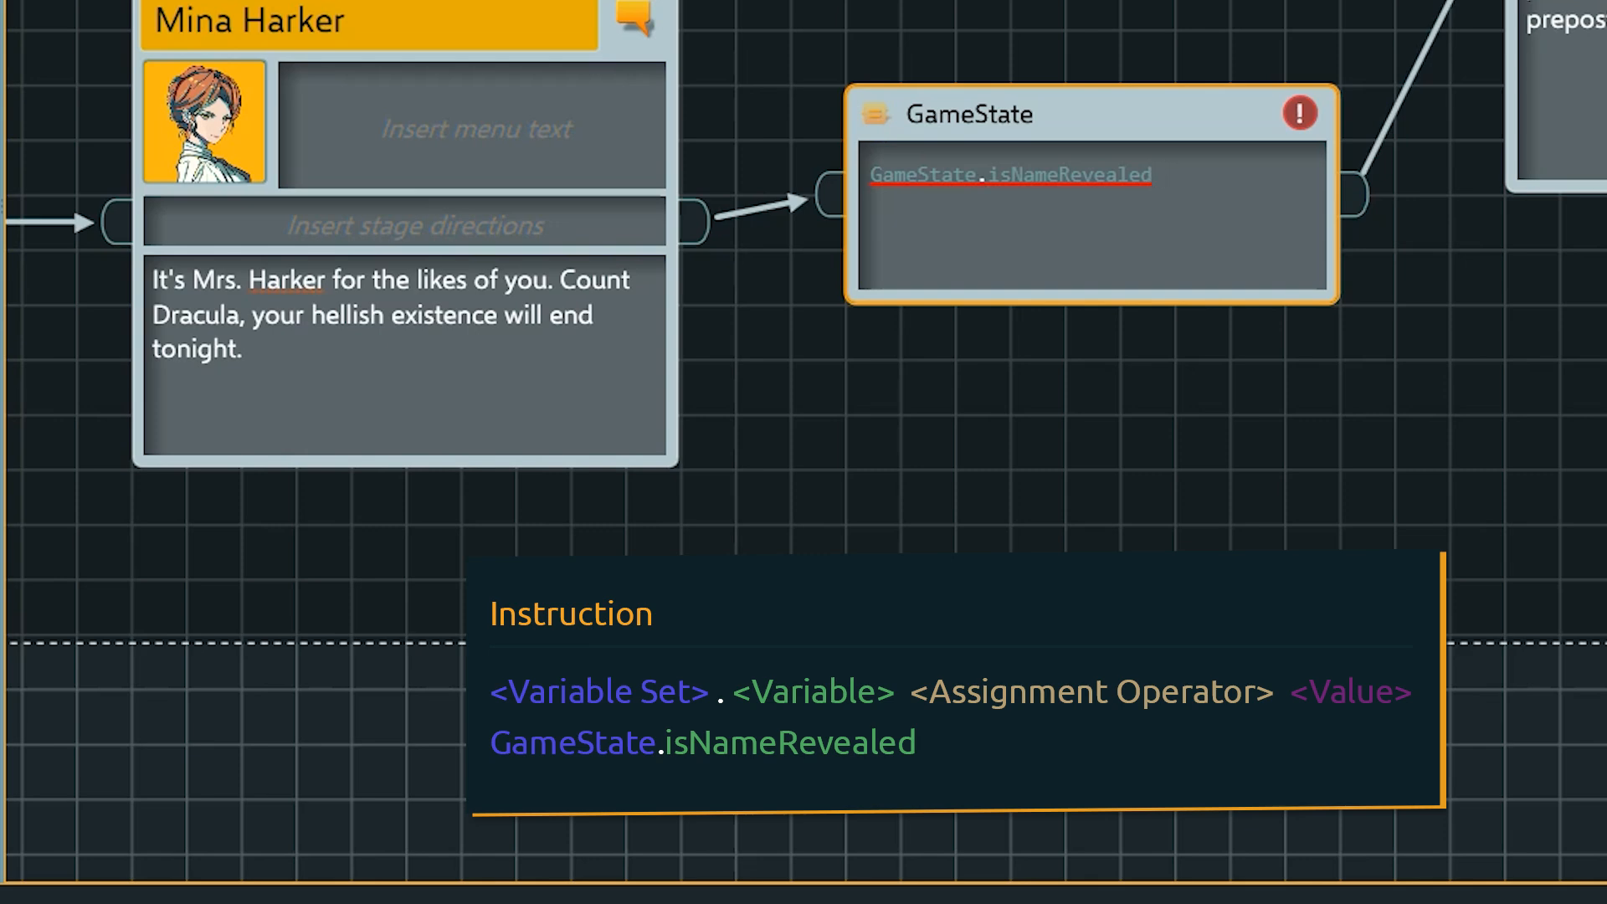
{"action": "type", "text": "="}
{"action": "type", "text": "true"}
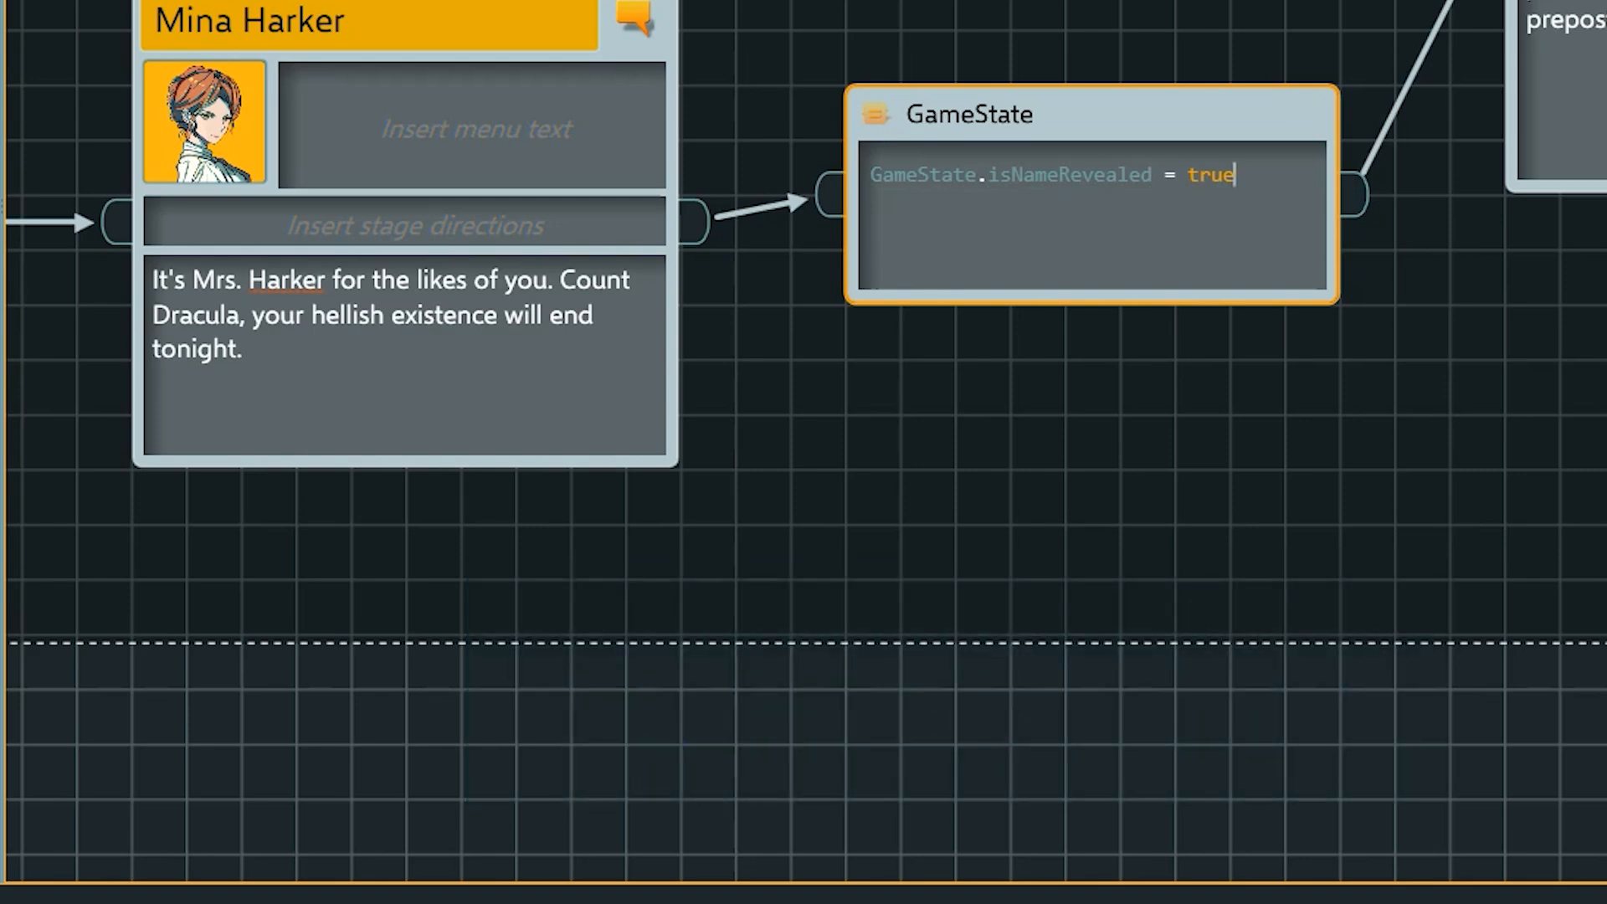
Try assigning 1 instead of true to isNameRevealed and inspect the error marker.
{"action": "key", "text": "BackSpace"}
{"action": "key", "text": "BackSpace"}
{"action": "key", "text": "BackSpace"}
{"action": "key", "text": "BackSpace"}
{"action": "type", "text": "1"}
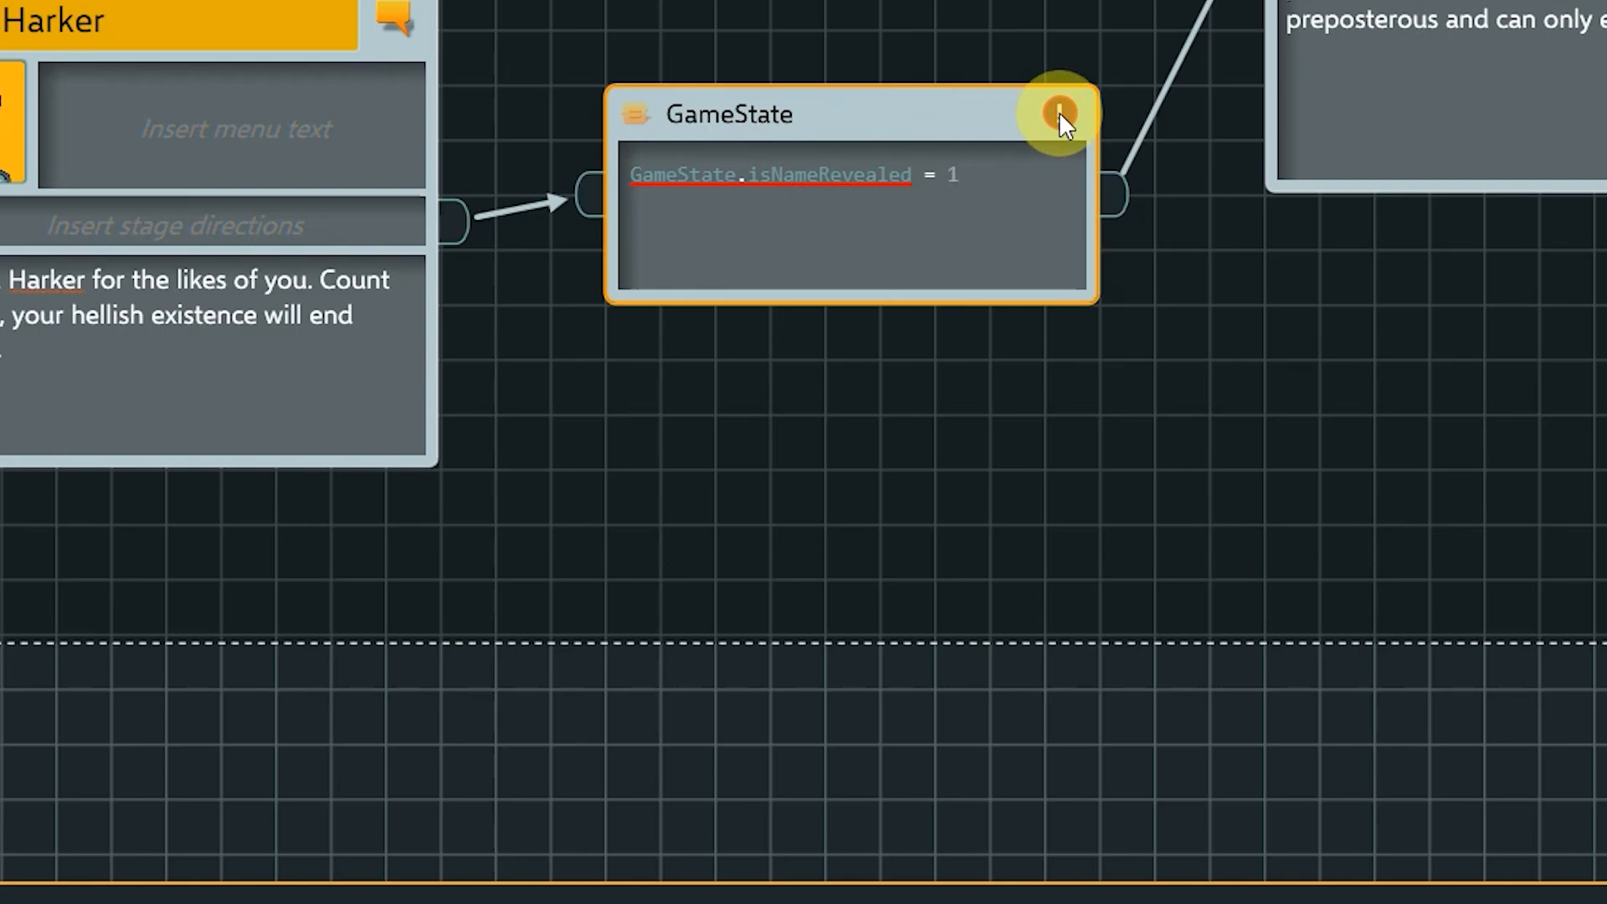
{"action": "mouse_move", "coordinate": [1058, 112]}
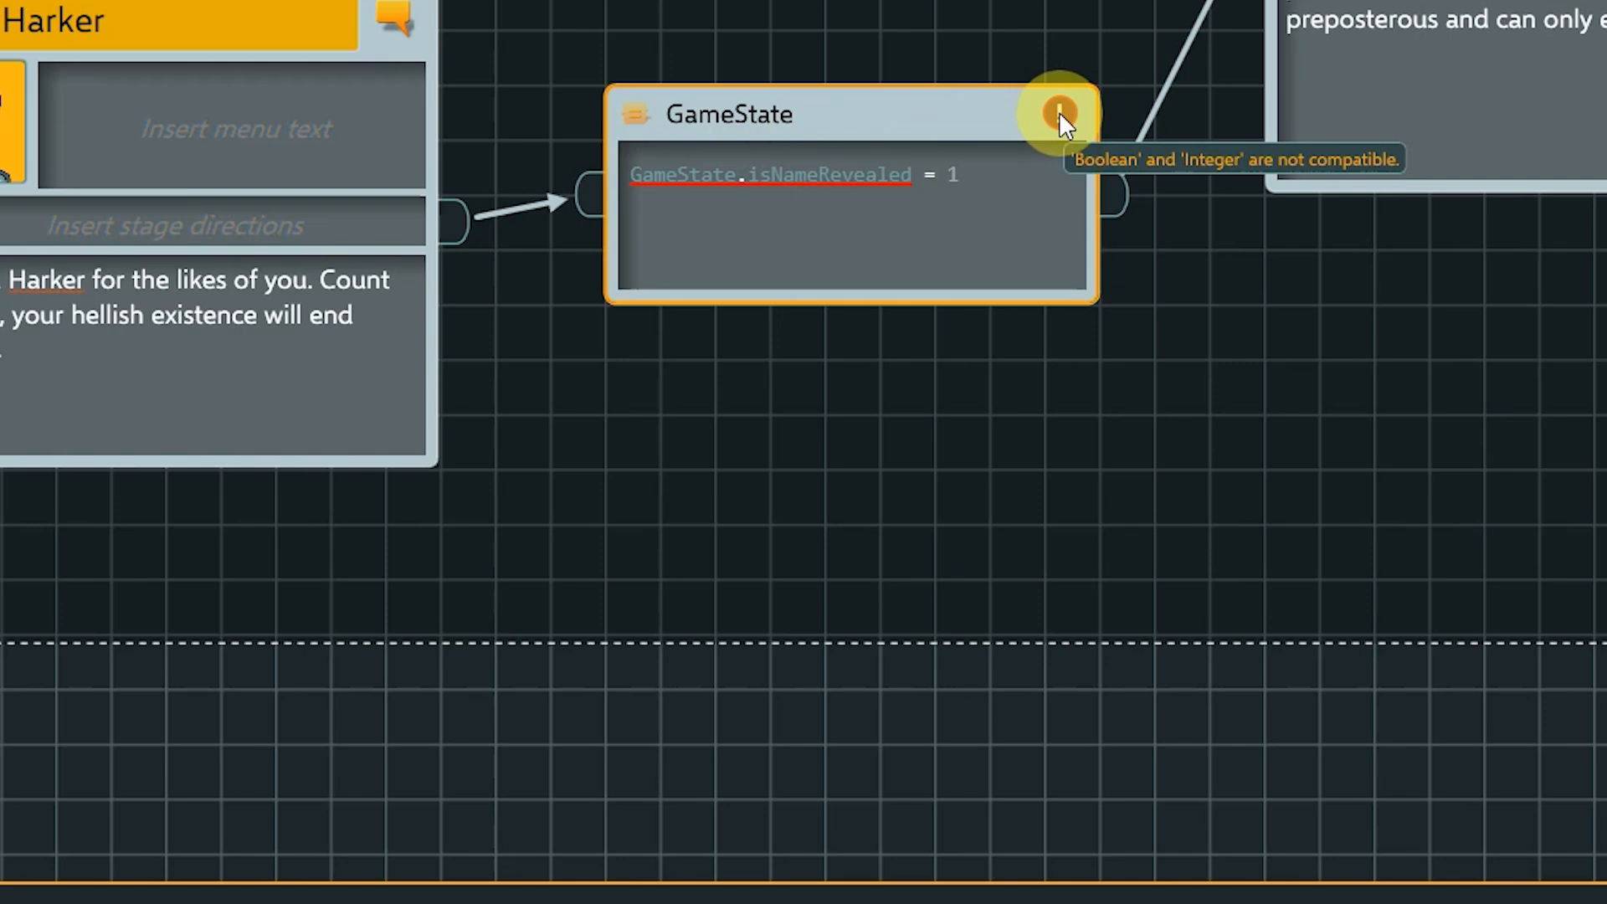
Set the instruction's assigned value back to true and finish editing.
{"action": "double_click", "coordinate": [952, 174]}
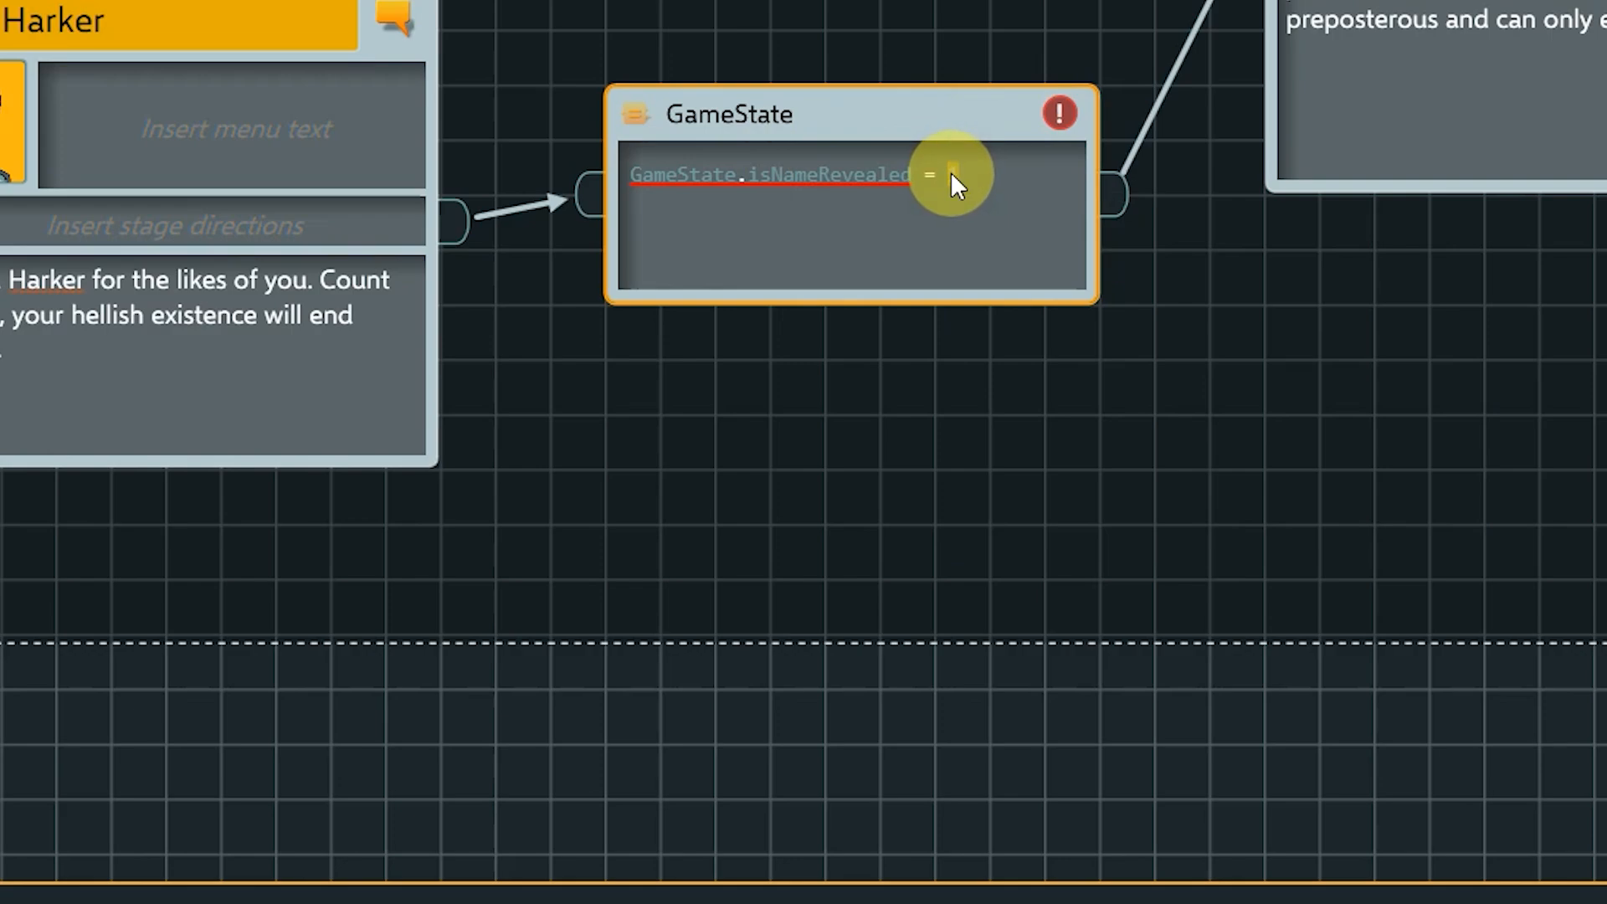
{"action": "type", "text": "true"}
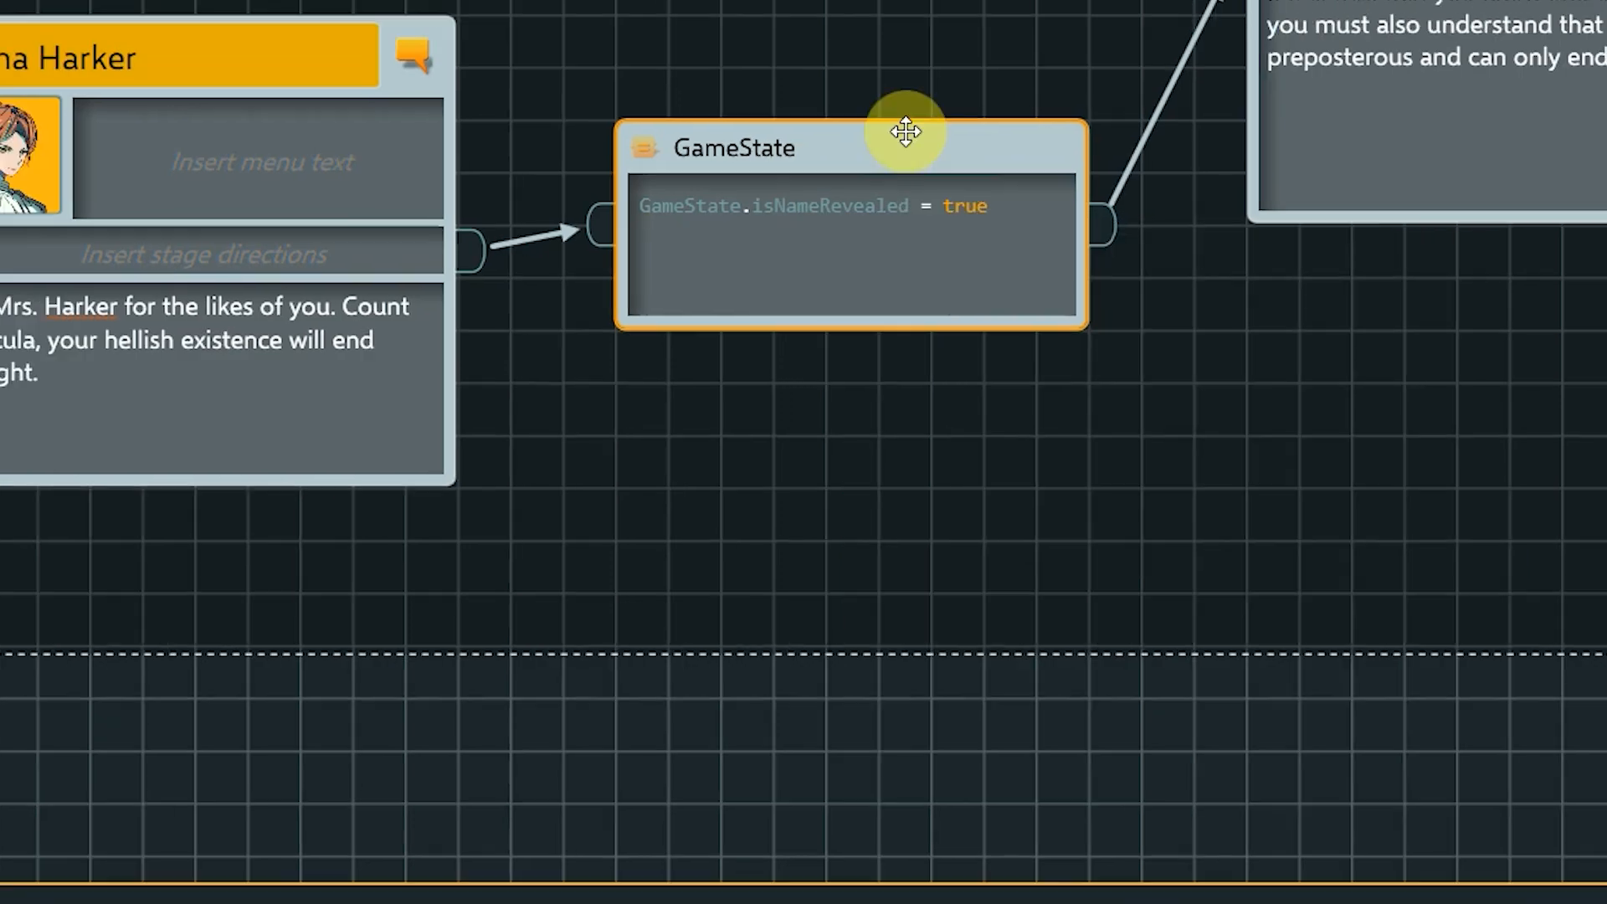
{"action": "left_click", "coordinate": [821, 11]}
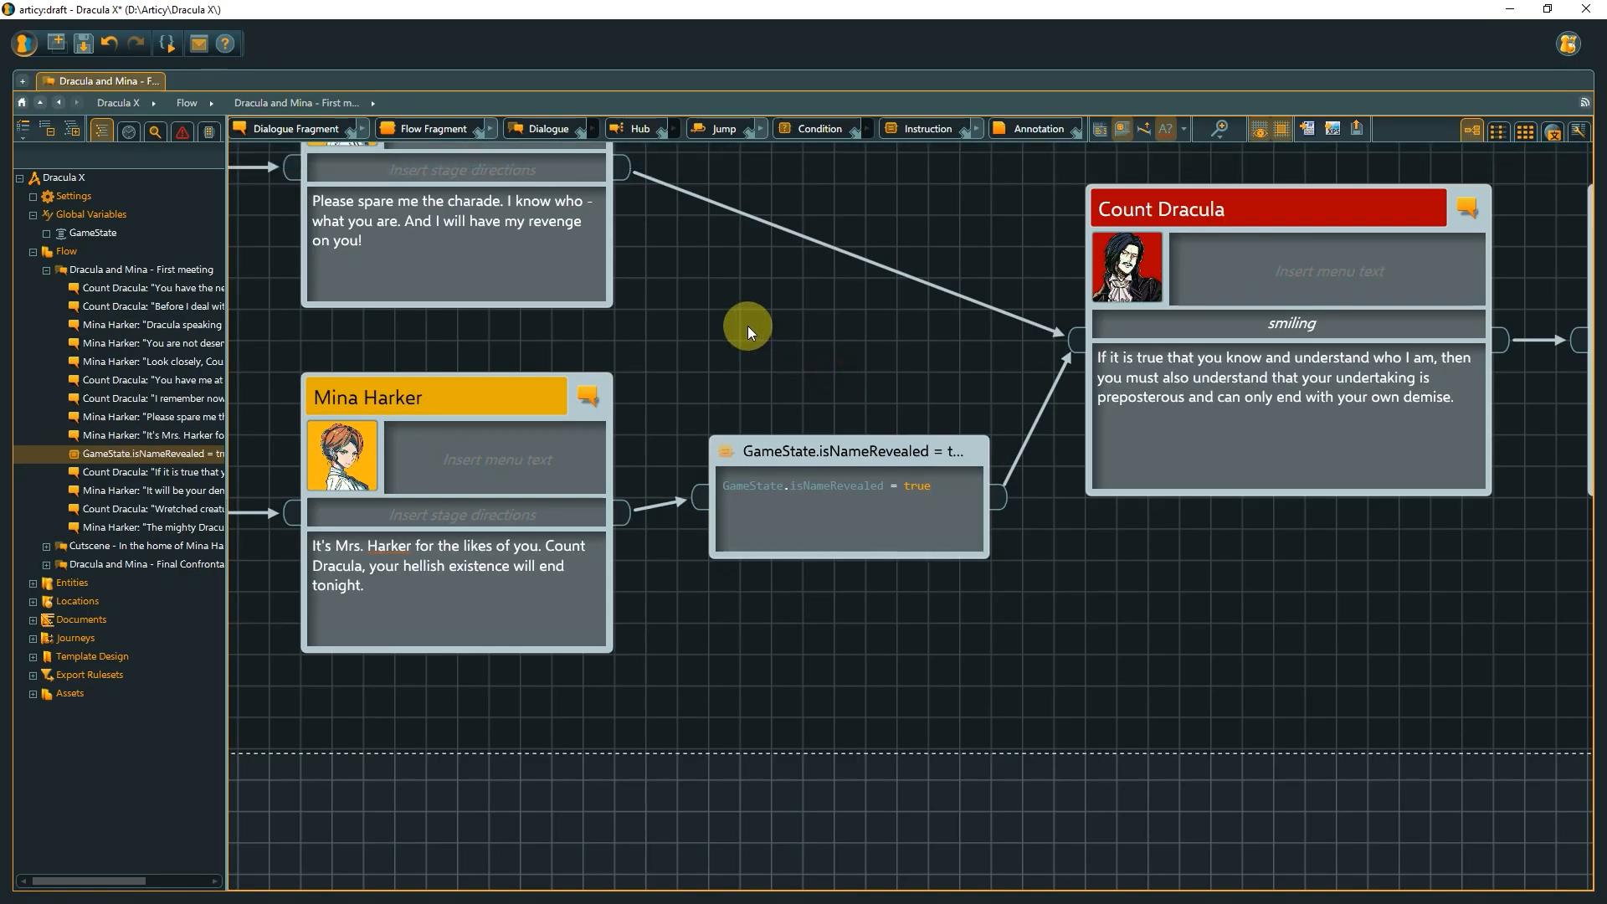
Open the 'Dracula and Mina - Final Confrontation' flow fragment.
{"action": "scroll", "coordinate": [746, 325], "scroll_direction": "down", "scroll_amount": 3}
{"action": "left_click_drag", "start_coordinate": [771, 310], "coordinate": [1157, 555]}
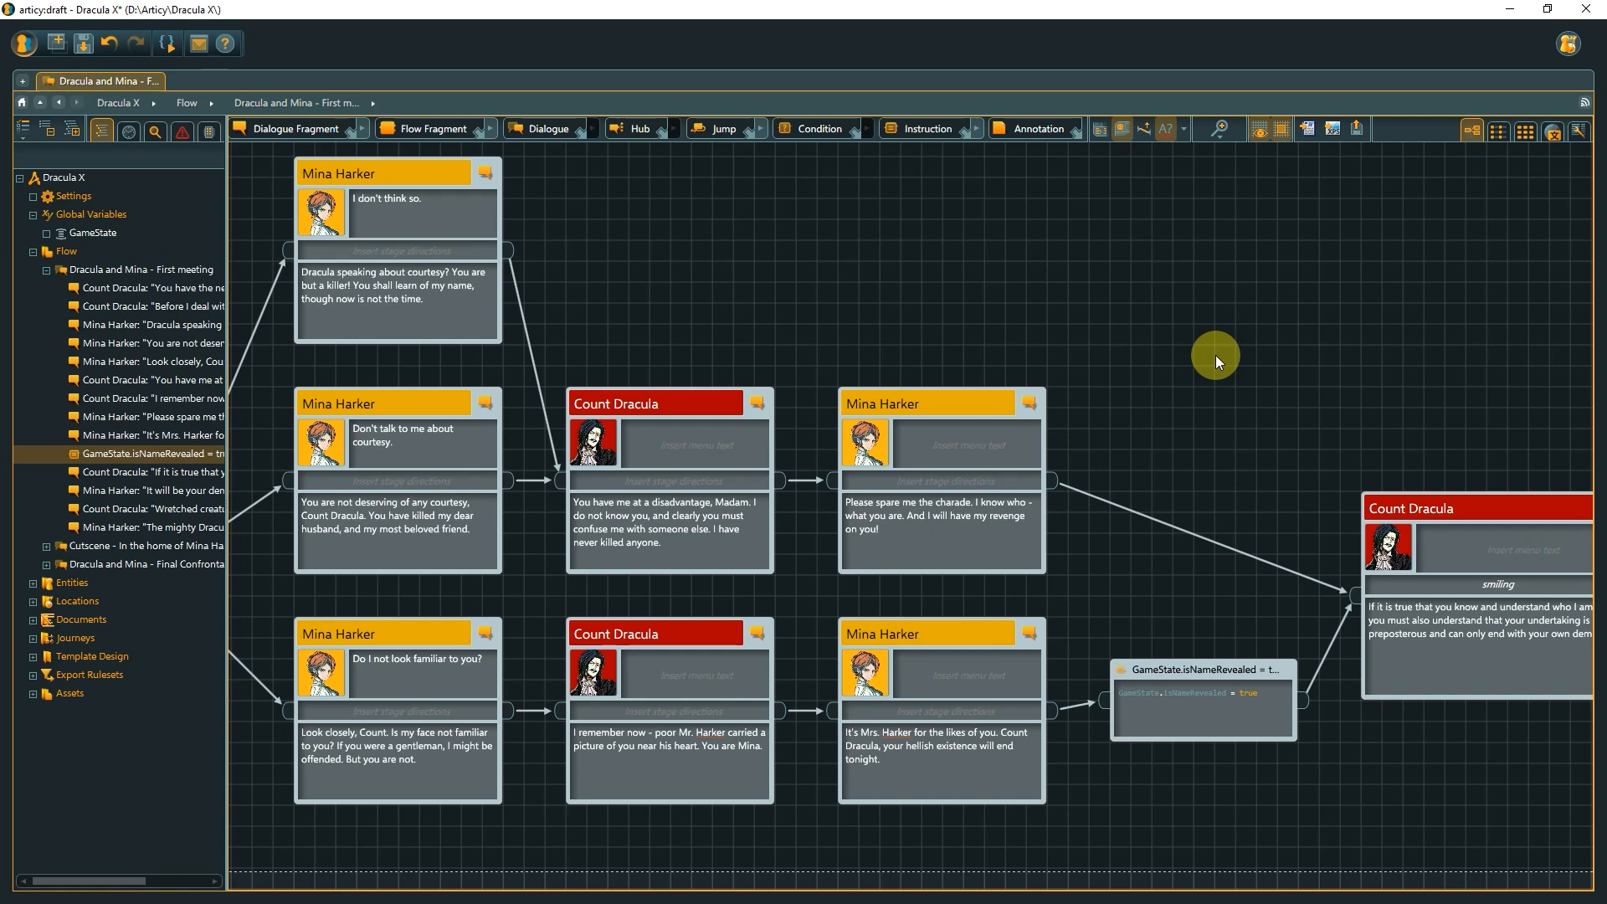
{"action": "left_click", "coordinate": [164, 565]}
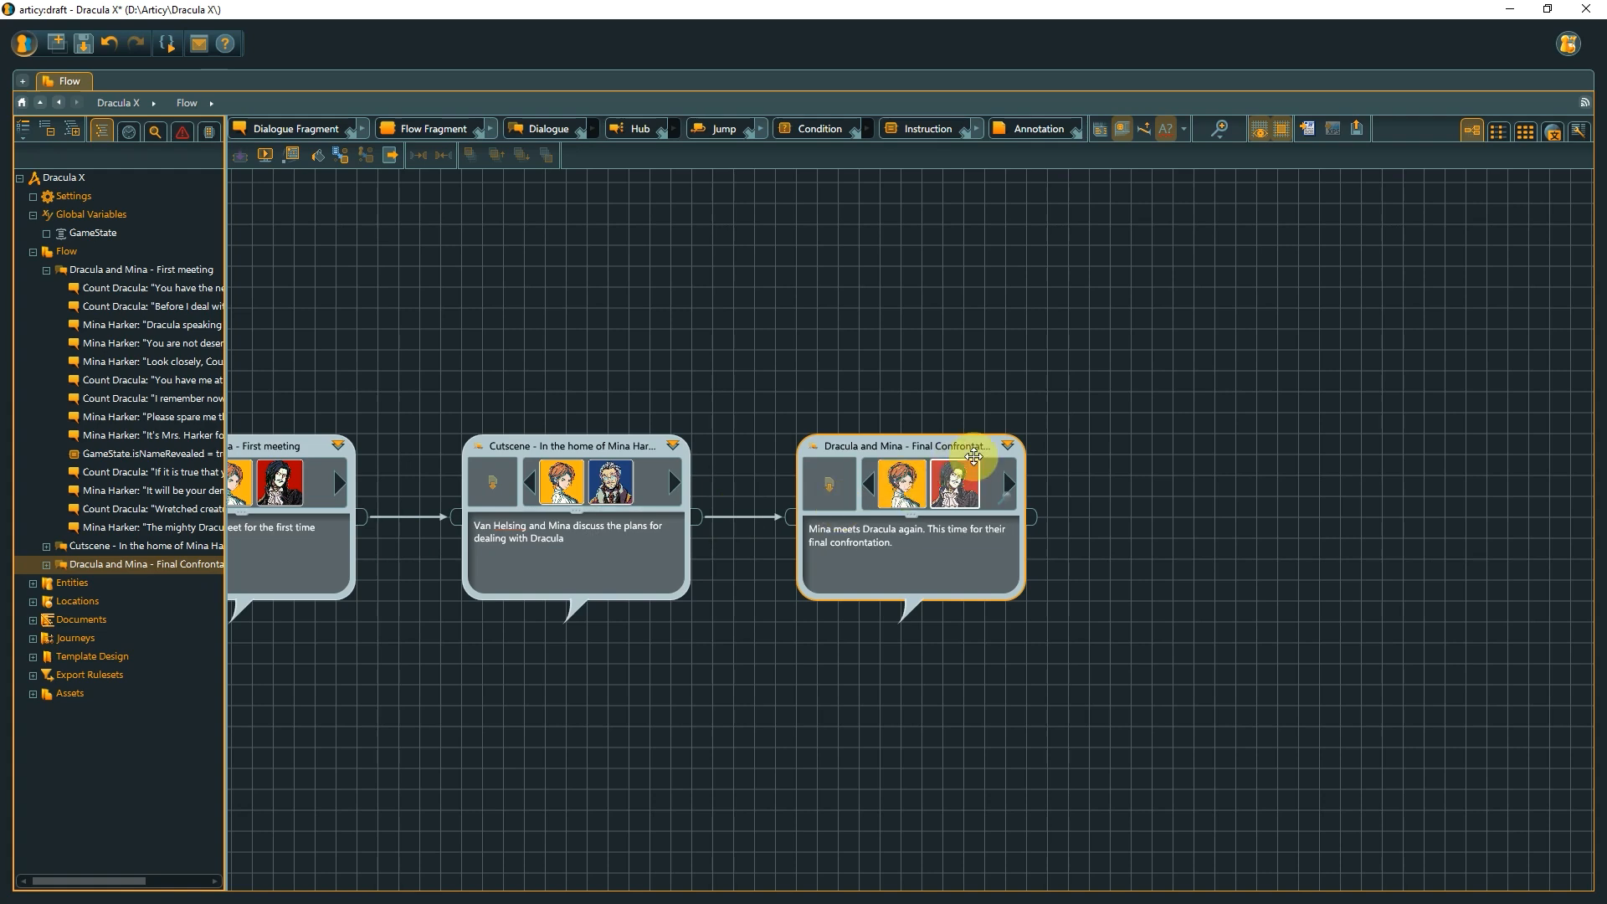
{"action": "left_click", "coordinate": [1009, 446]}
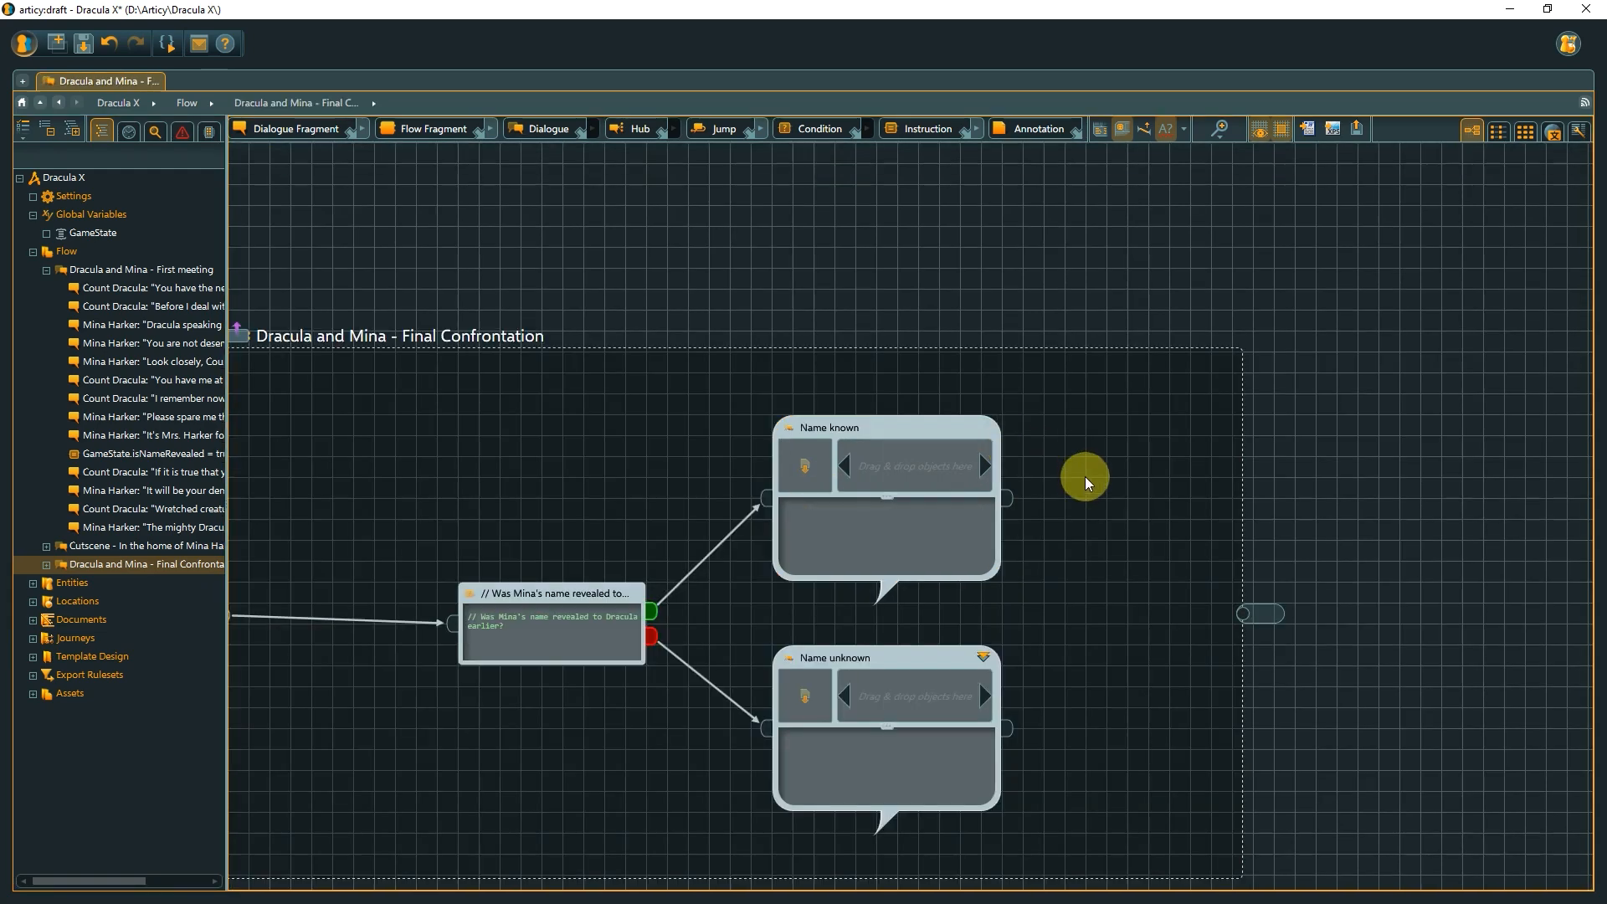
Enter the condition GameState.isNameRevealed == true in the condition node beneath its comment line.
{"action": "left_click_drag", "start_coordinate": [1086, 483], "coordinate": [1127, 393]}
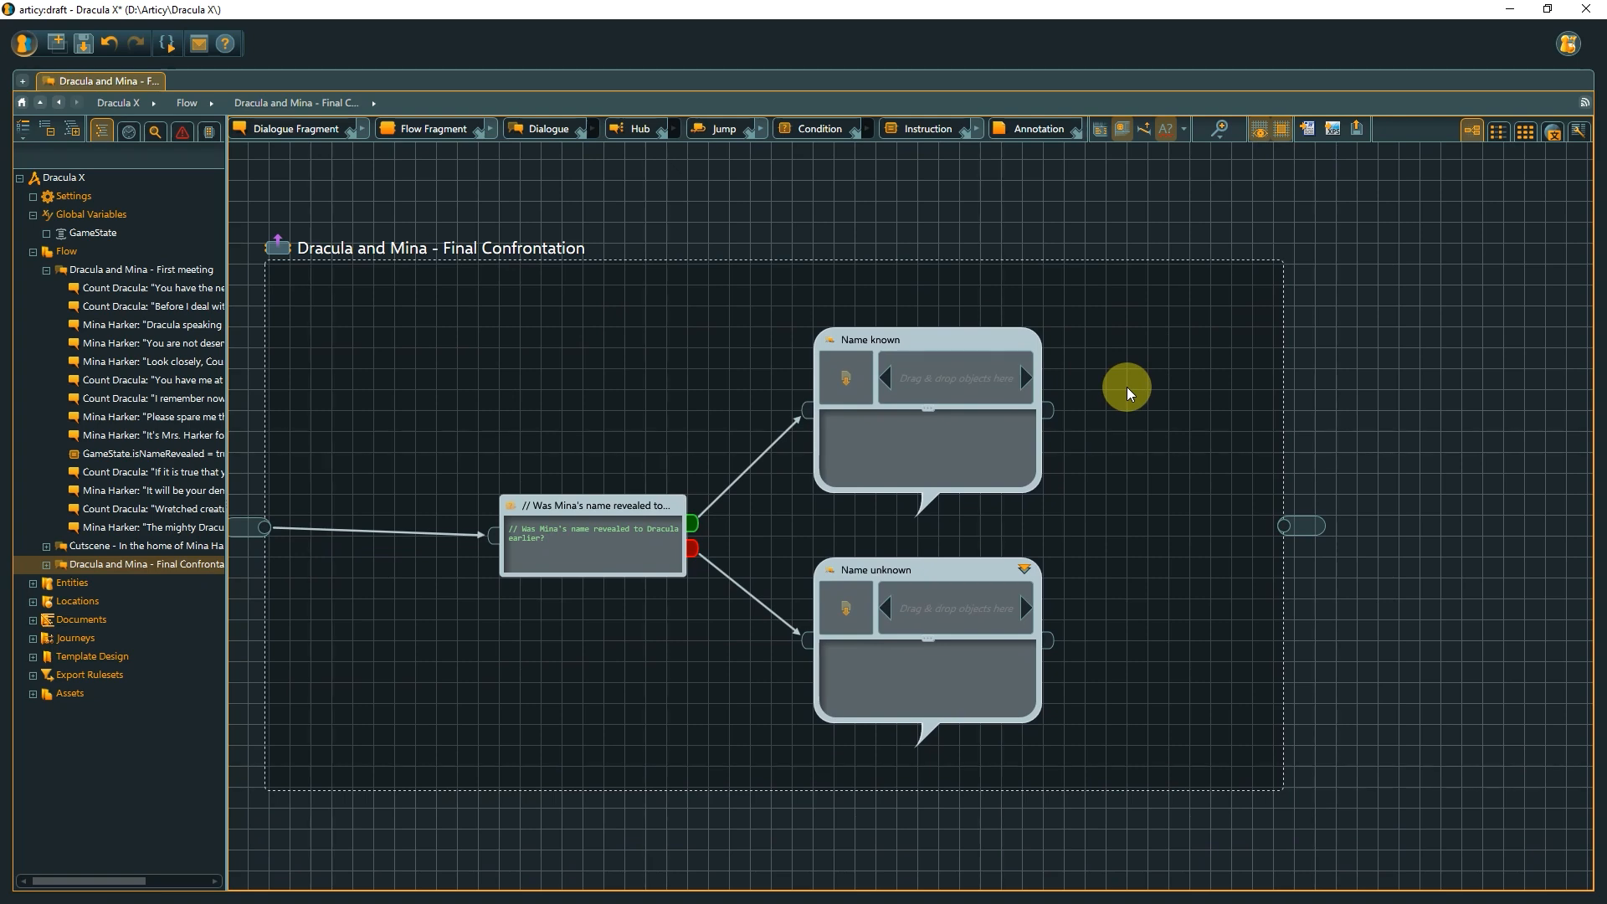
{"action": "scroll", "coordinate": [1126, 387], "scroll_direction": "up", "scroll_amount": 3}
{"action": "left_click_drag", "start_coordinate": [1209, 359], "coordinate": [1236, 336]}
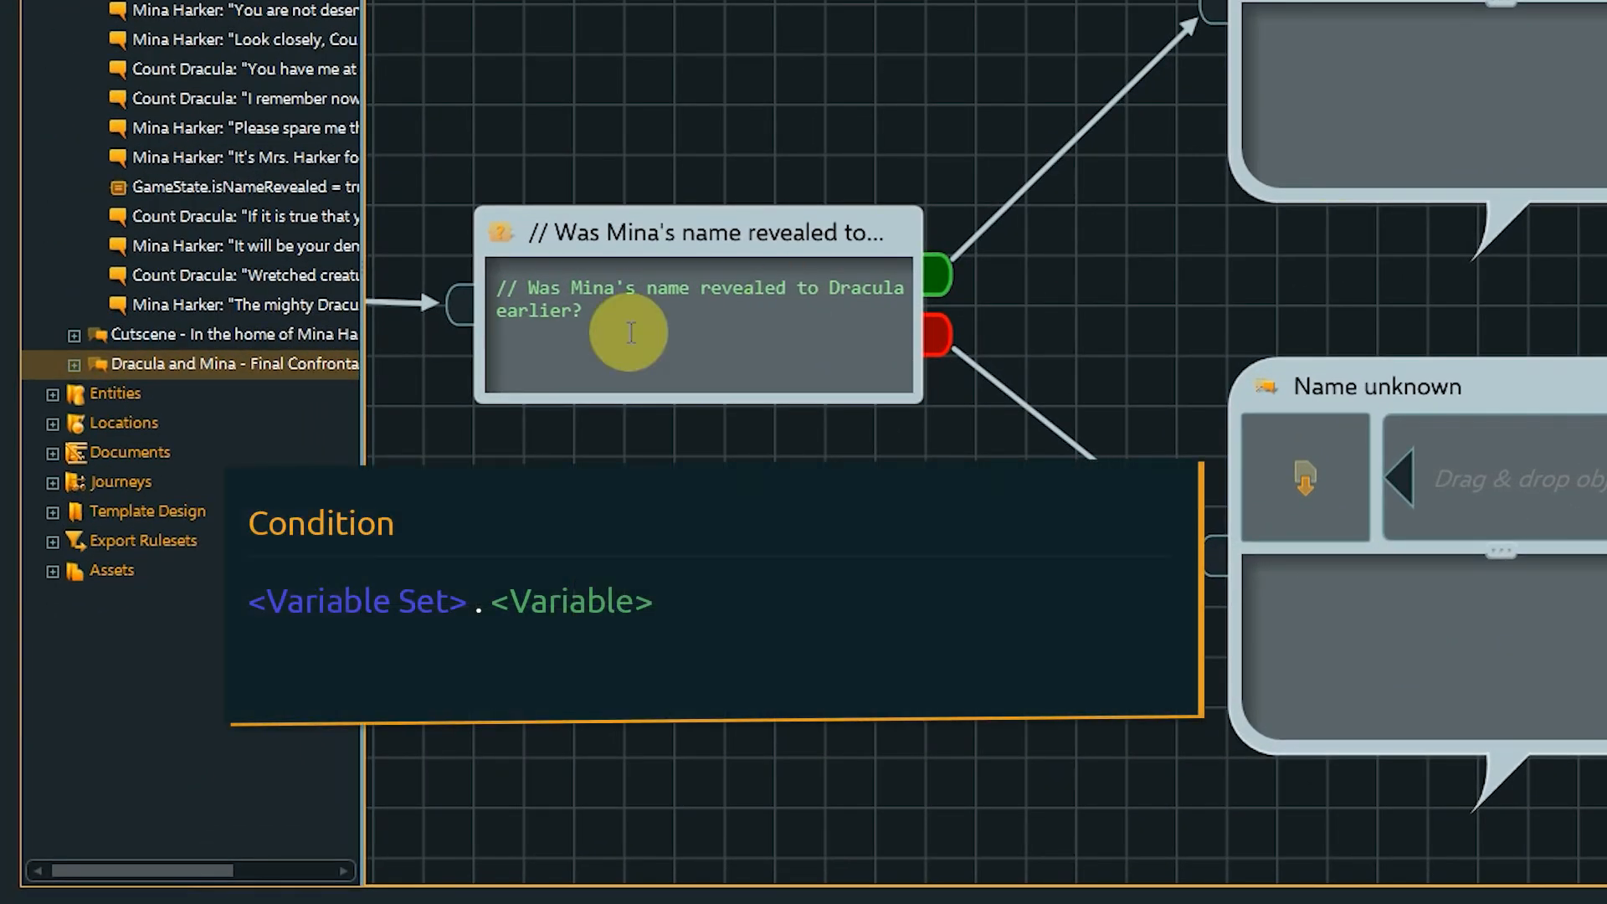
{"action": "left_click", "coordinate": [337, 551]}
{"action": "left_click", "coordinate": [538, 342]}
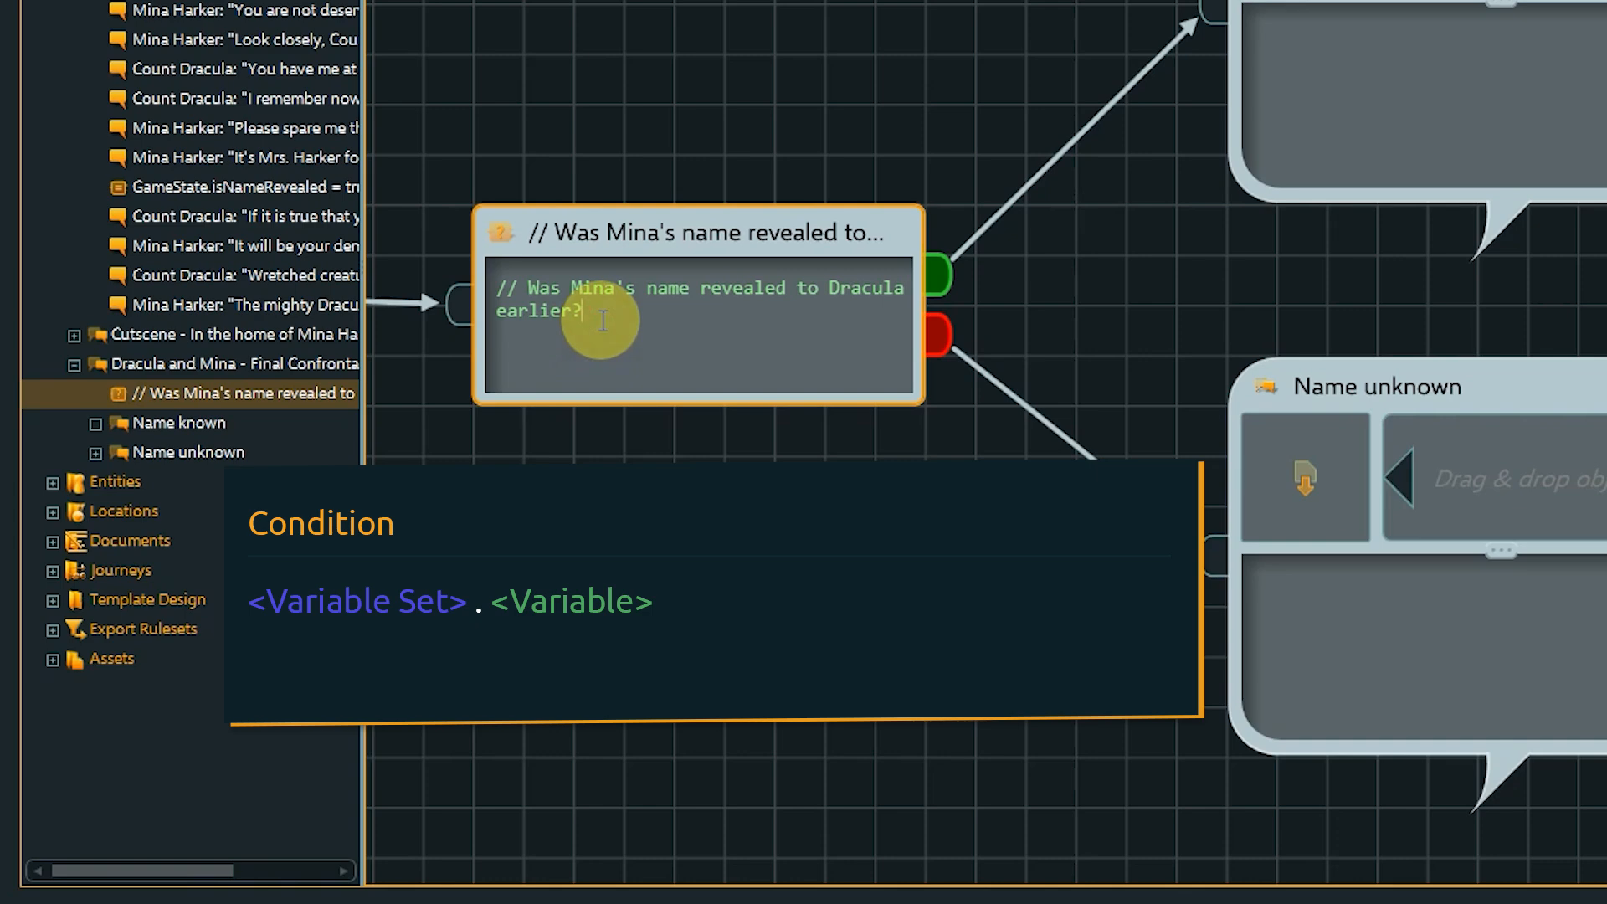
{"action": "type", "text": "Ga"}
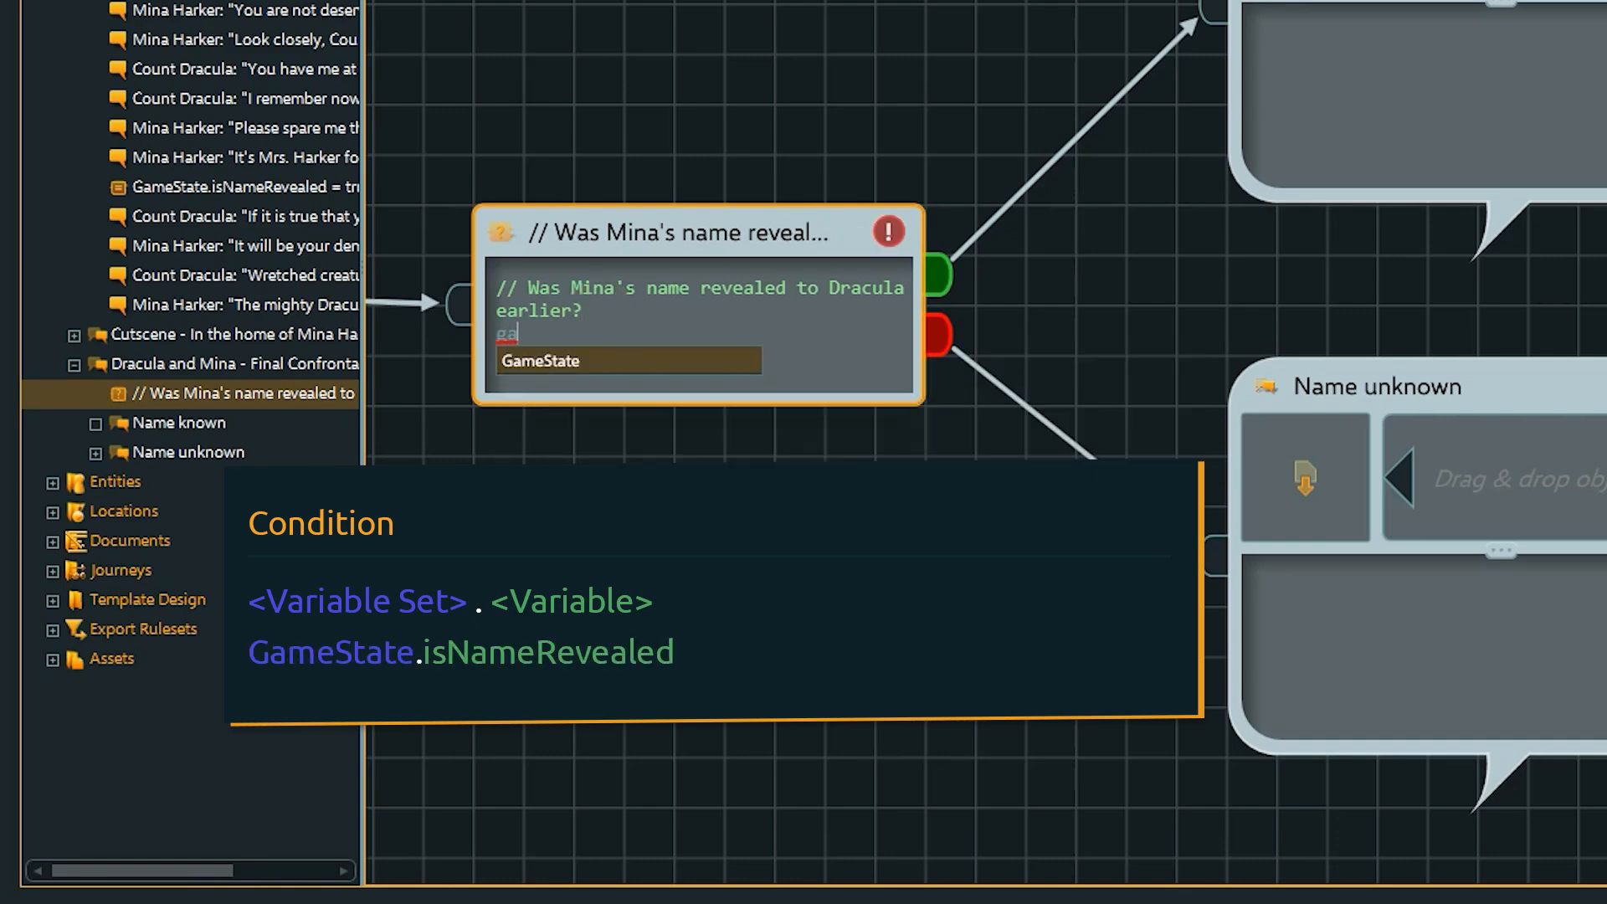
{"action": "key", "text": "Return"}
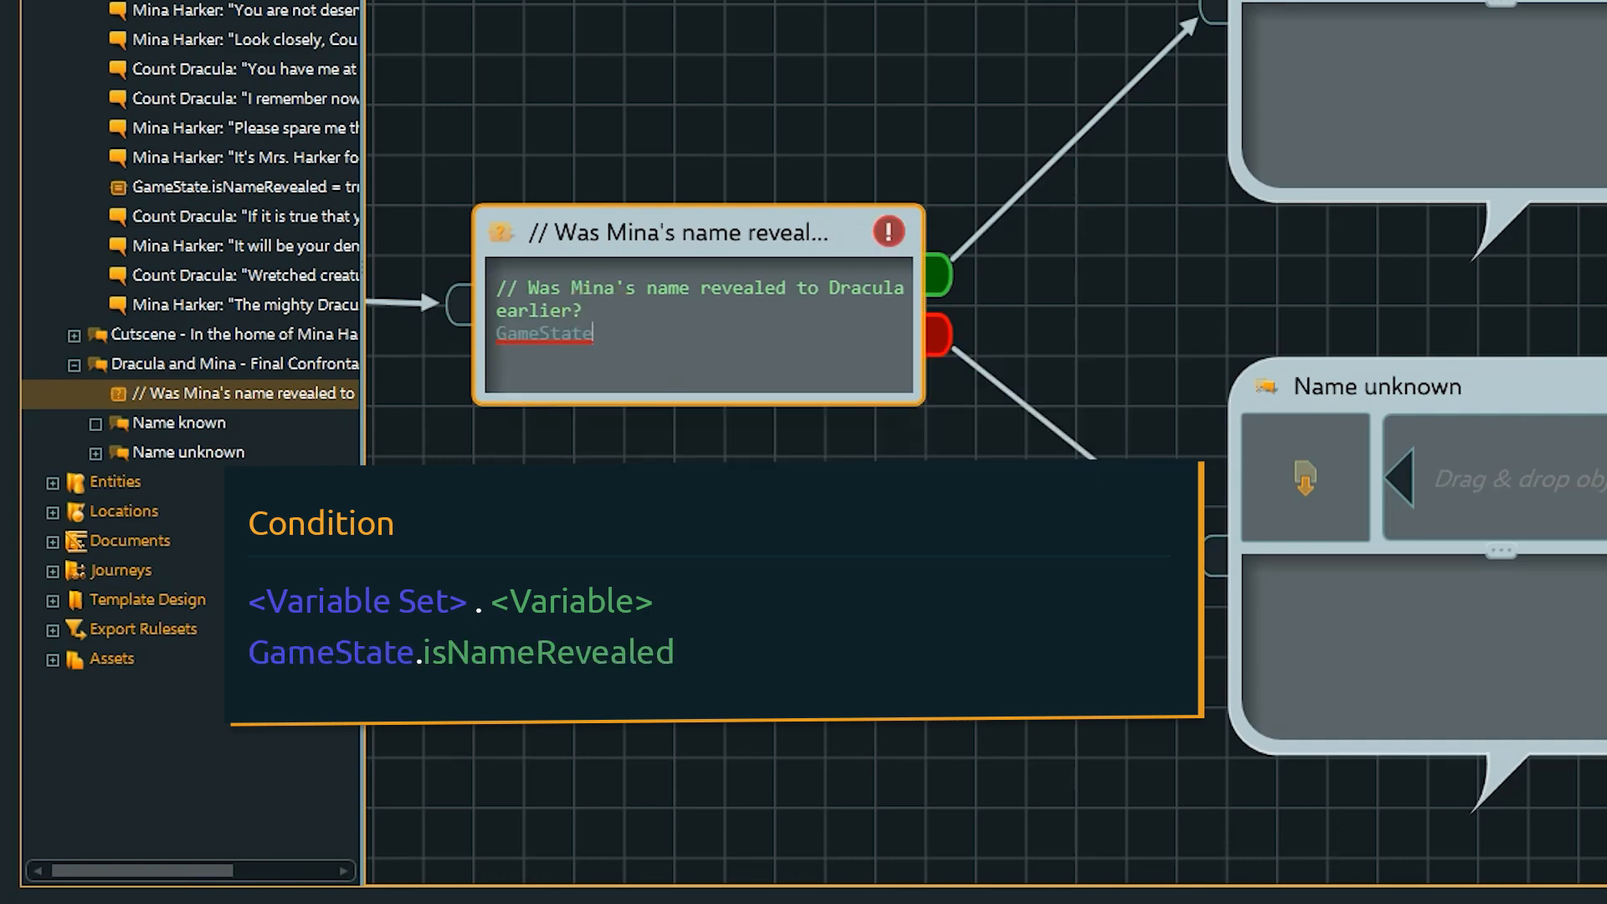
{"action": "type", "text": "."}
{"action": "key", "text": "Return"}
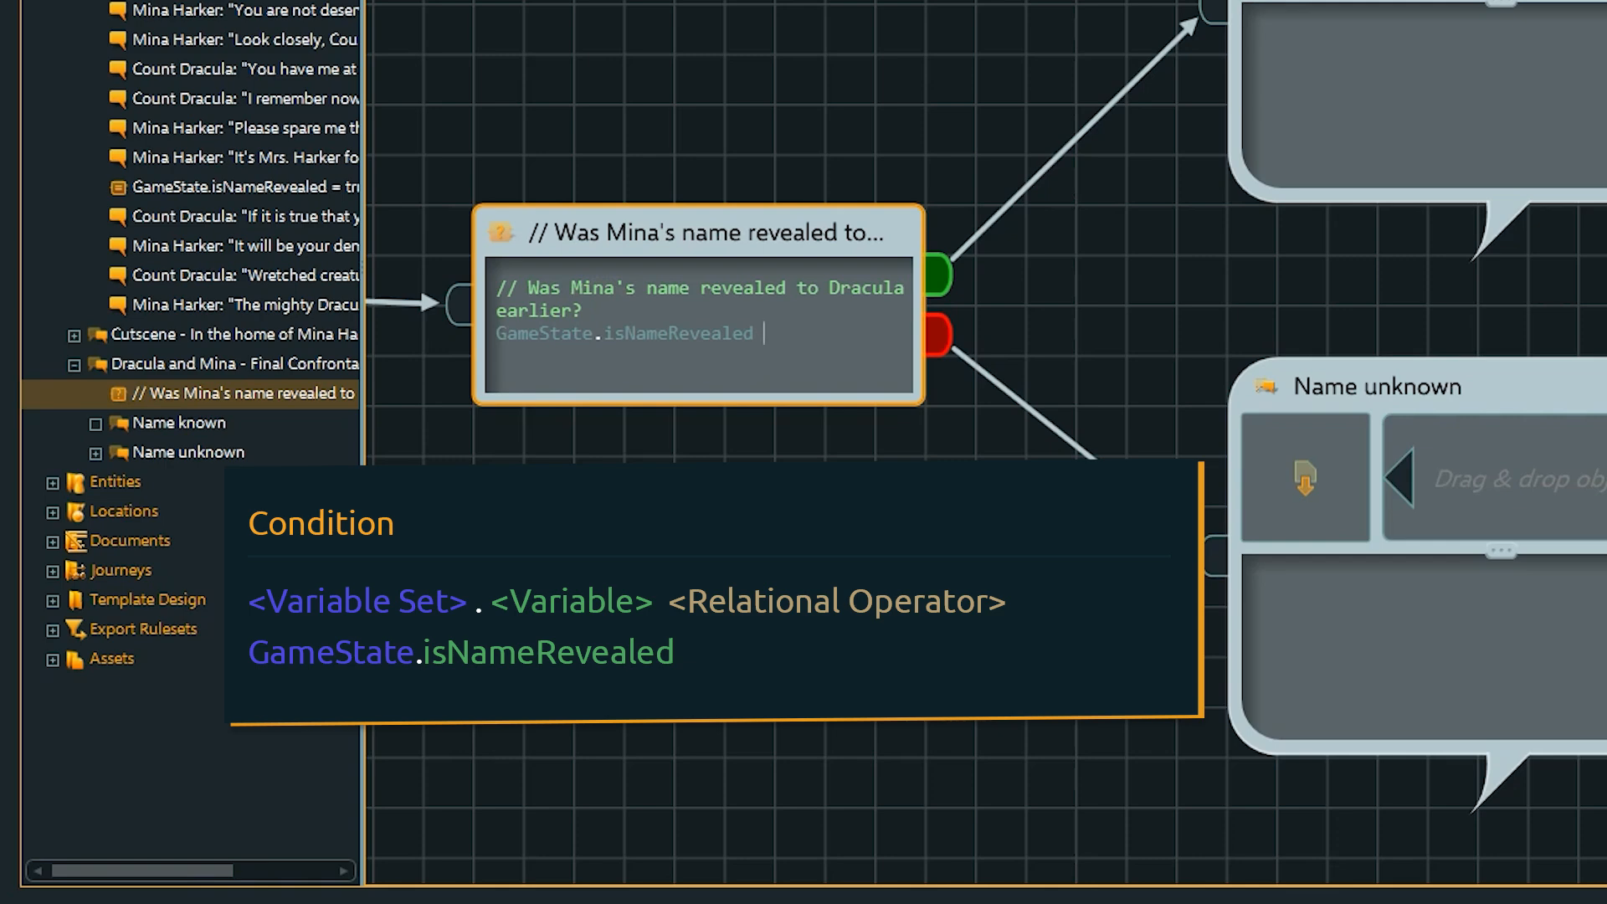
{"action": "type", "text": "=="}
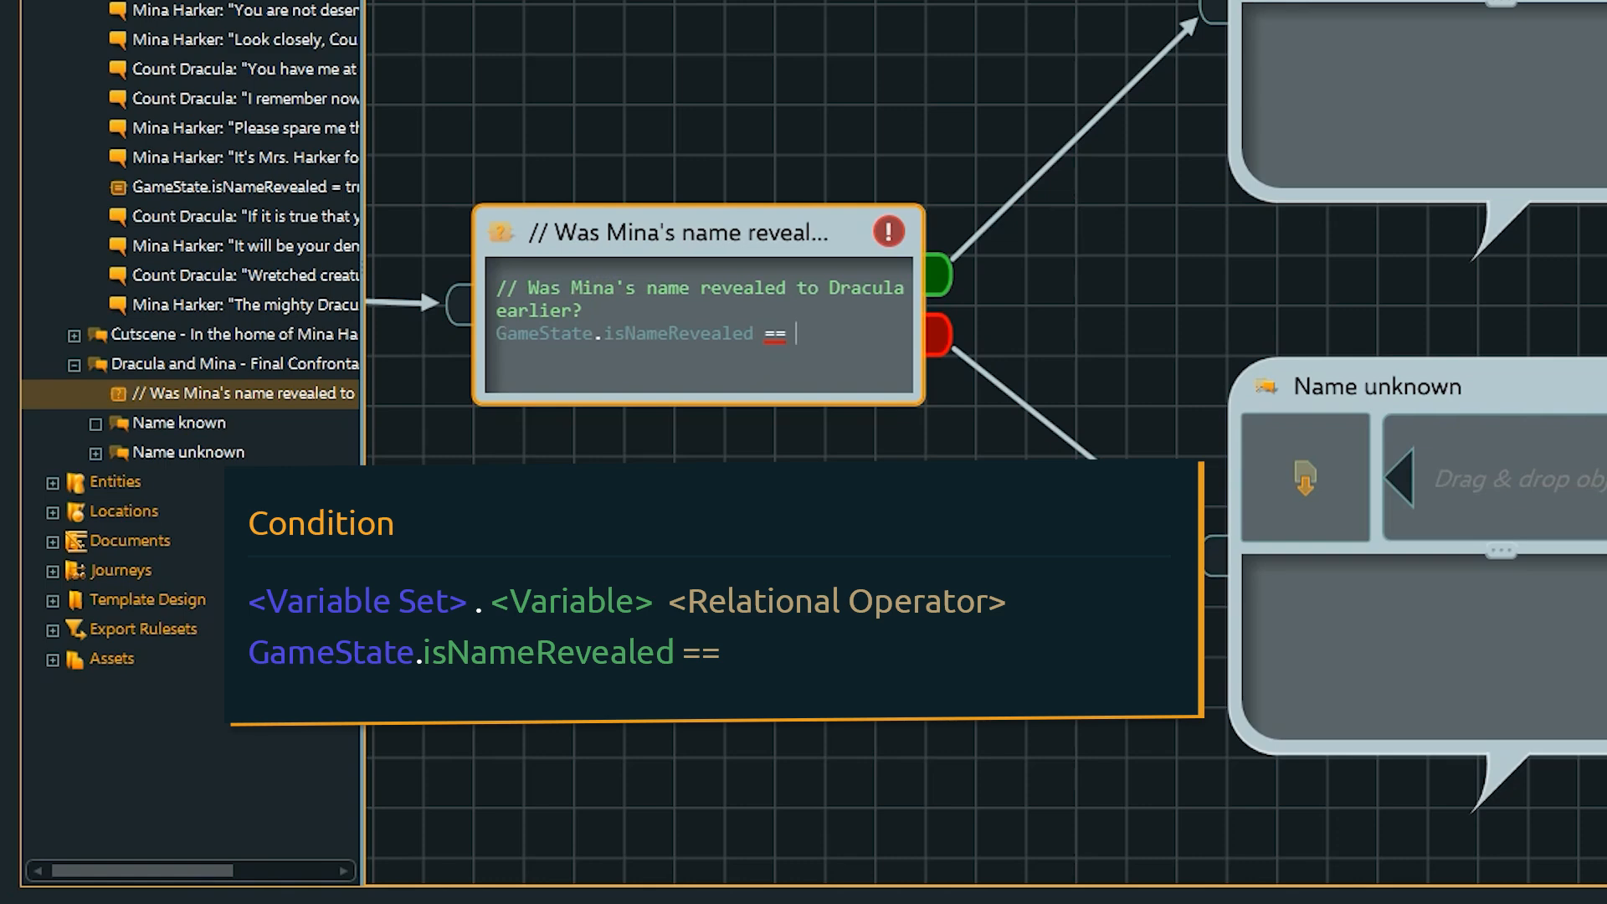
{"action": "type", "text": " true"}
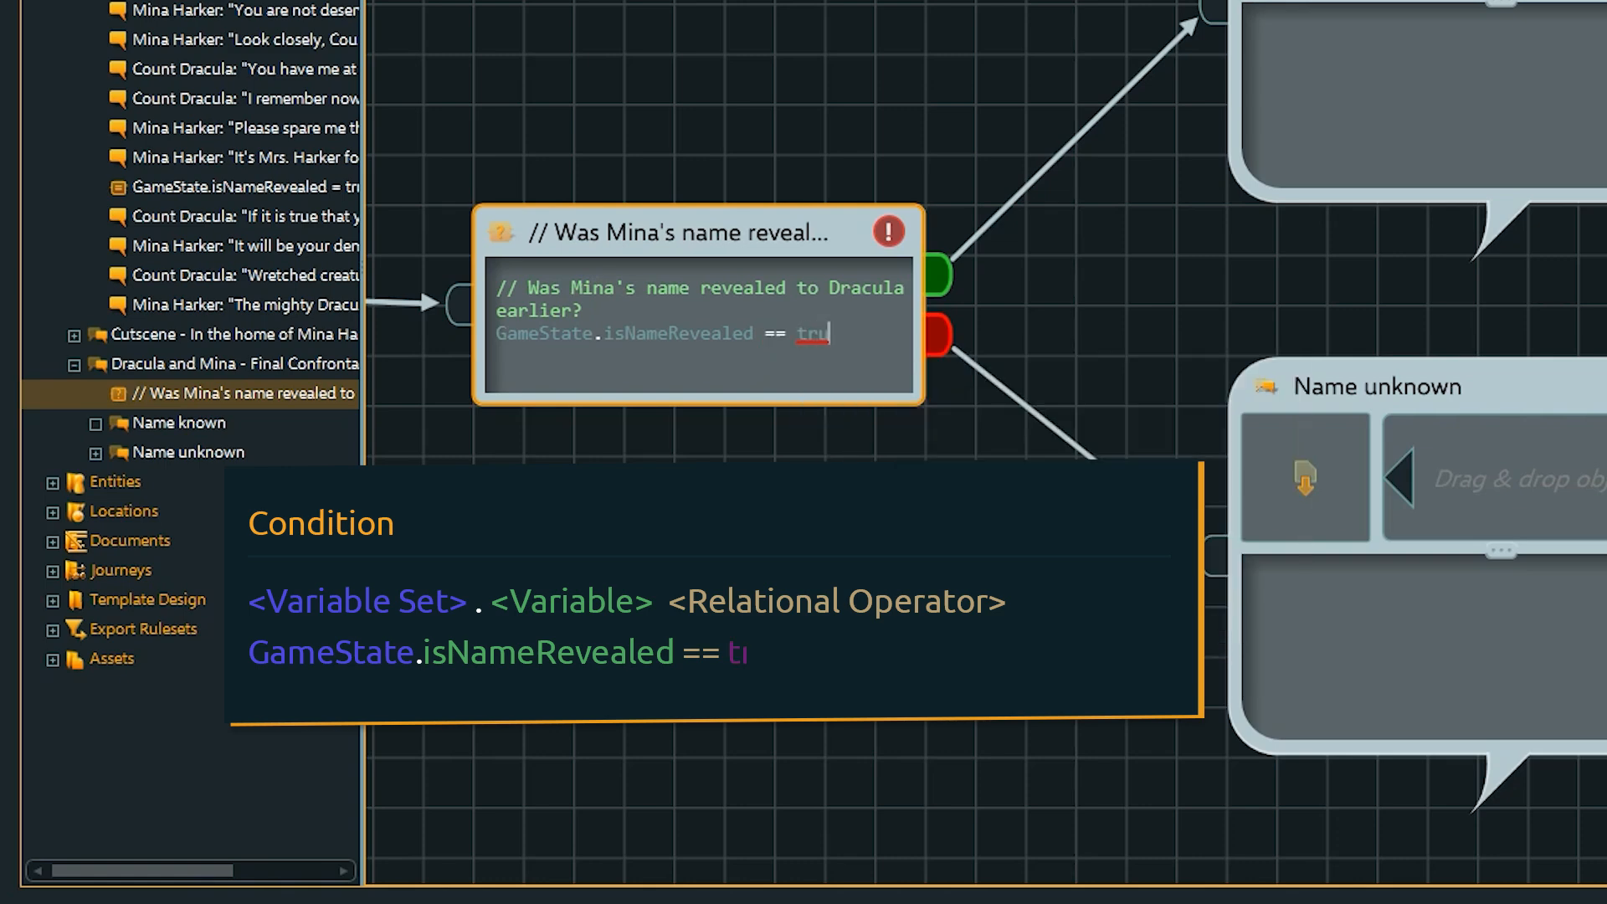
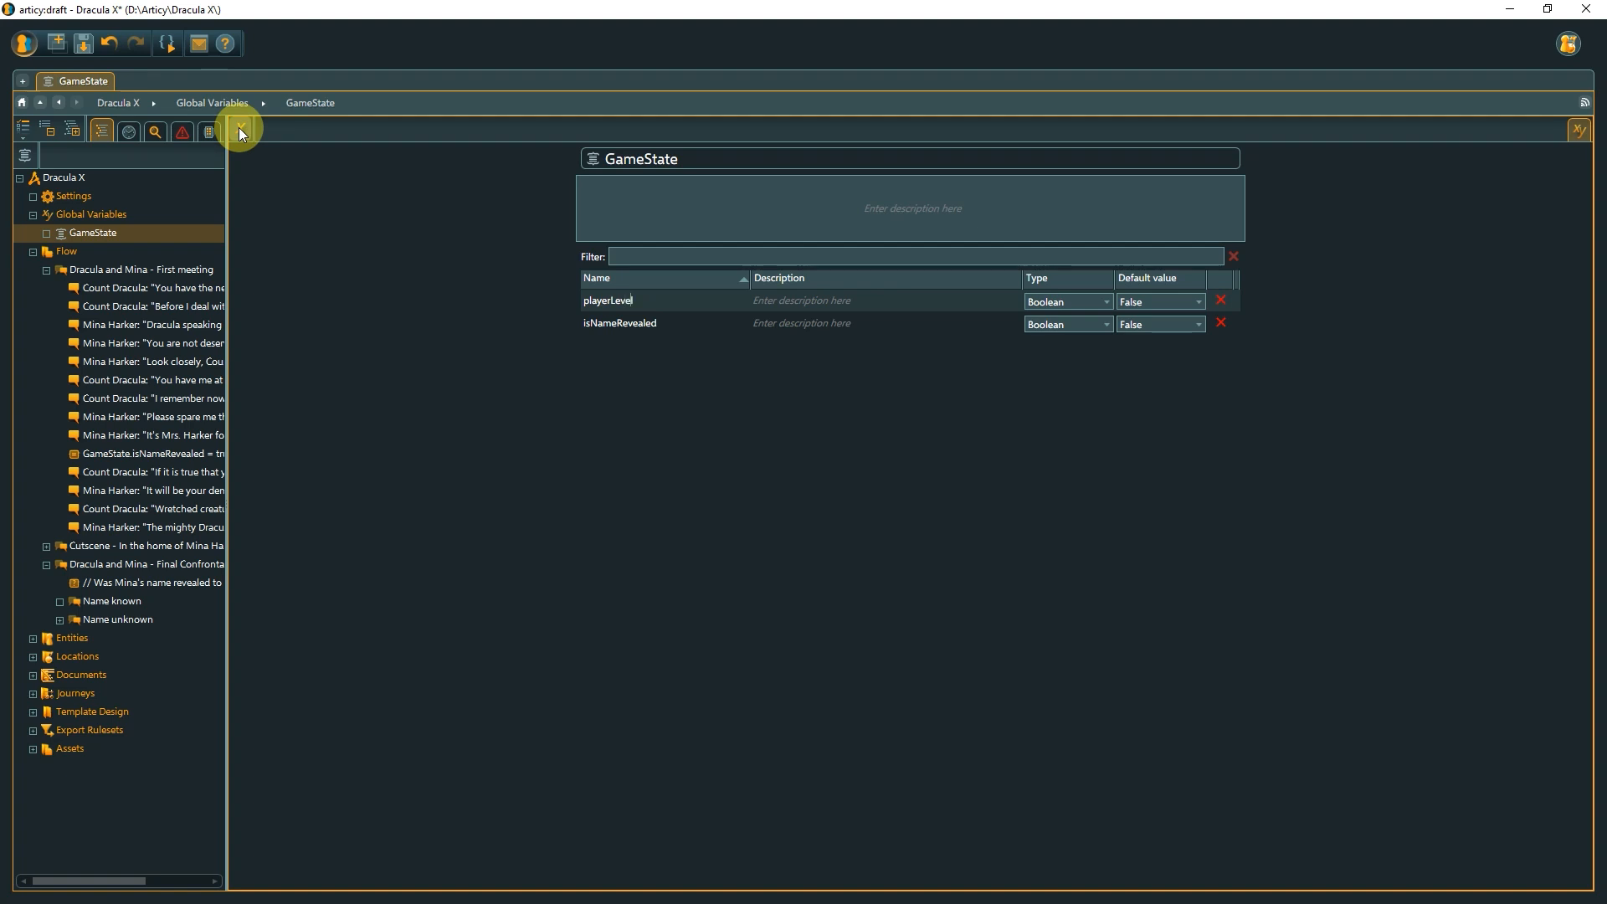
Change the playerLevel variable's type to Integer and set its default value to 1.
{"action": "left_click", "coordinate": [1102, 303]}
{"action": "left_click", "coordinate": [1082, 316]}
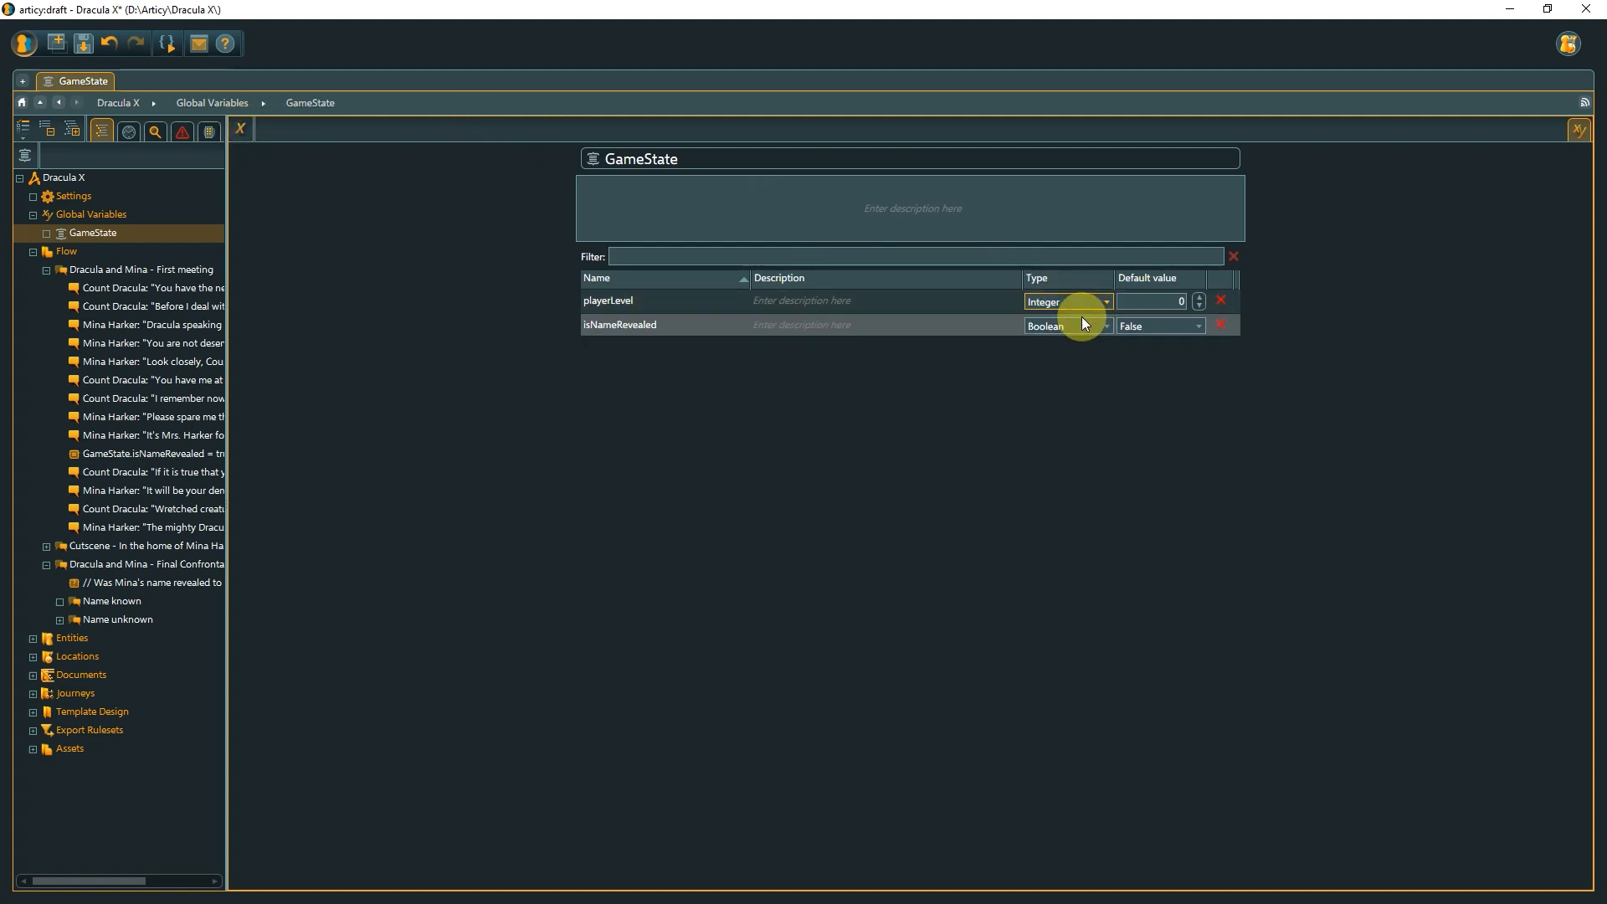
{"action": "left_click_drag", "start_coordinate": [1168, 303], "coordinate": [1189, 303]}
{"action": "type", "text": "1"}
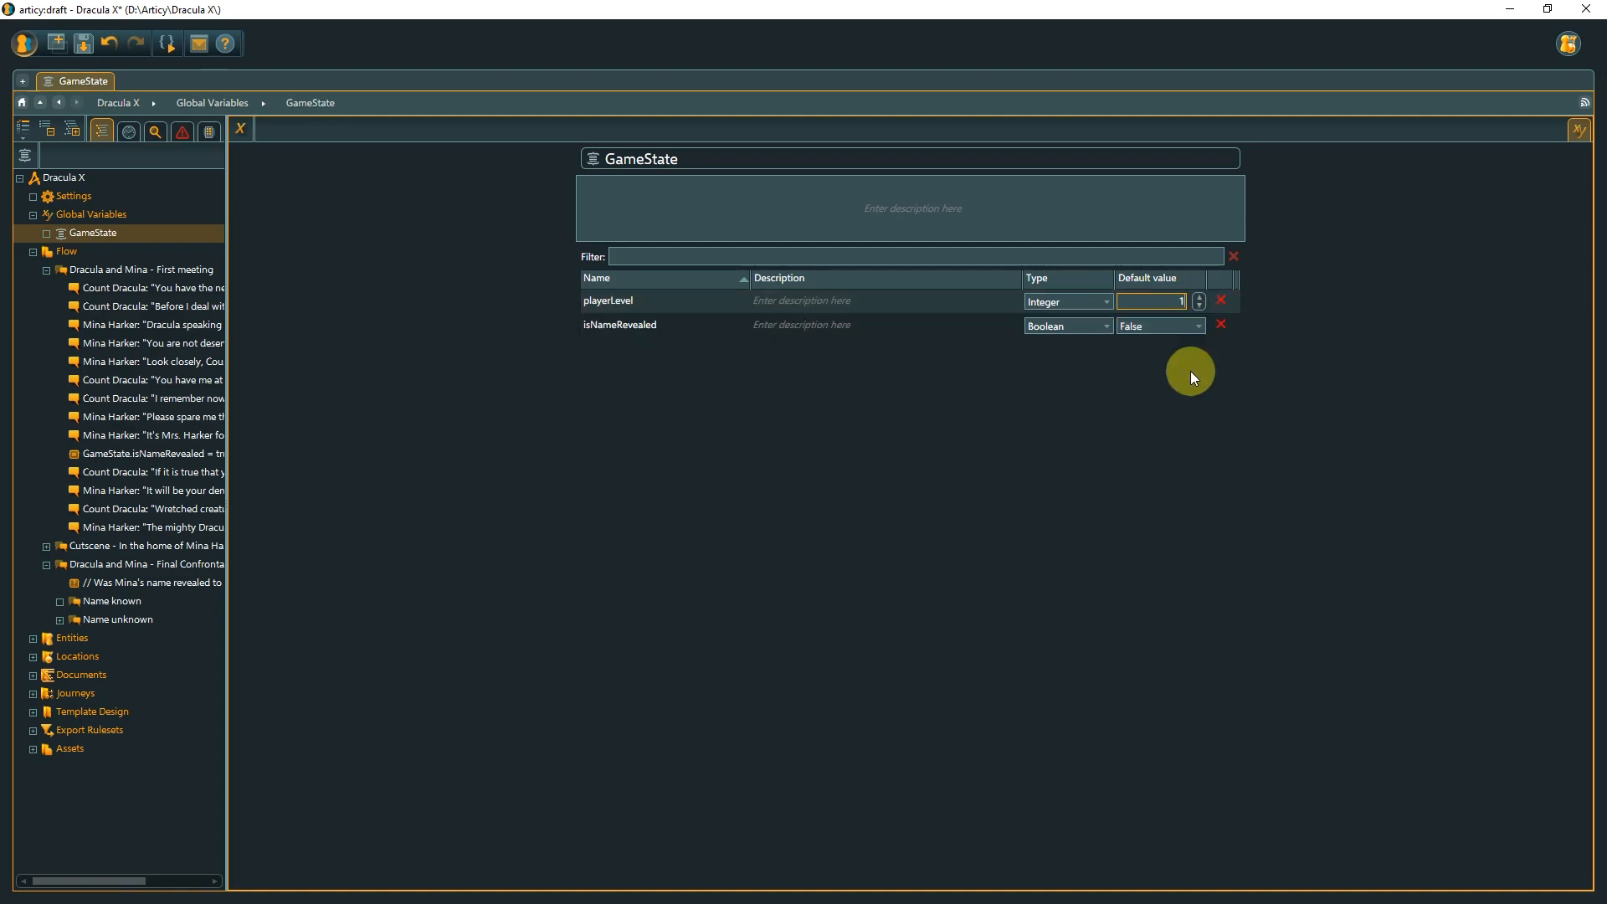
{"action": "left_click", "coordinate": [1190, 370]}
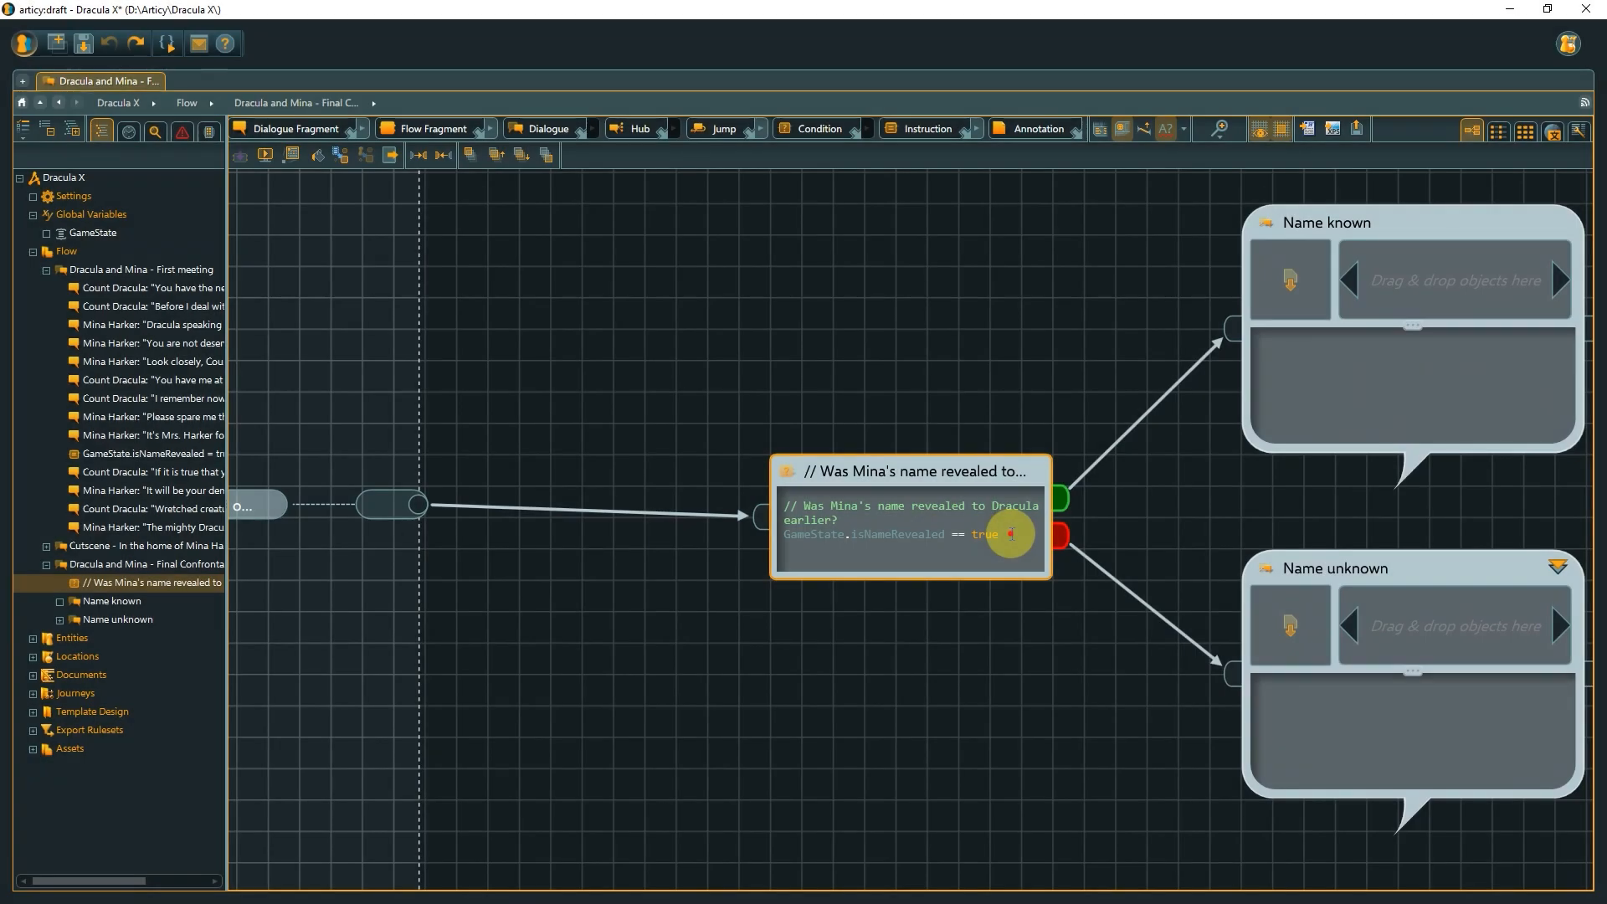
Replace the 'Was Mina's name revealed' condition text with GameState.playerLevel >= 3.
{"action": "left_click_drag", "start_coordinate": [1011, 534], "coordinate": [768, 499]}
{"action": "key", "text": "ctrl+c"}
{"action": "key", "text": "Delete"}
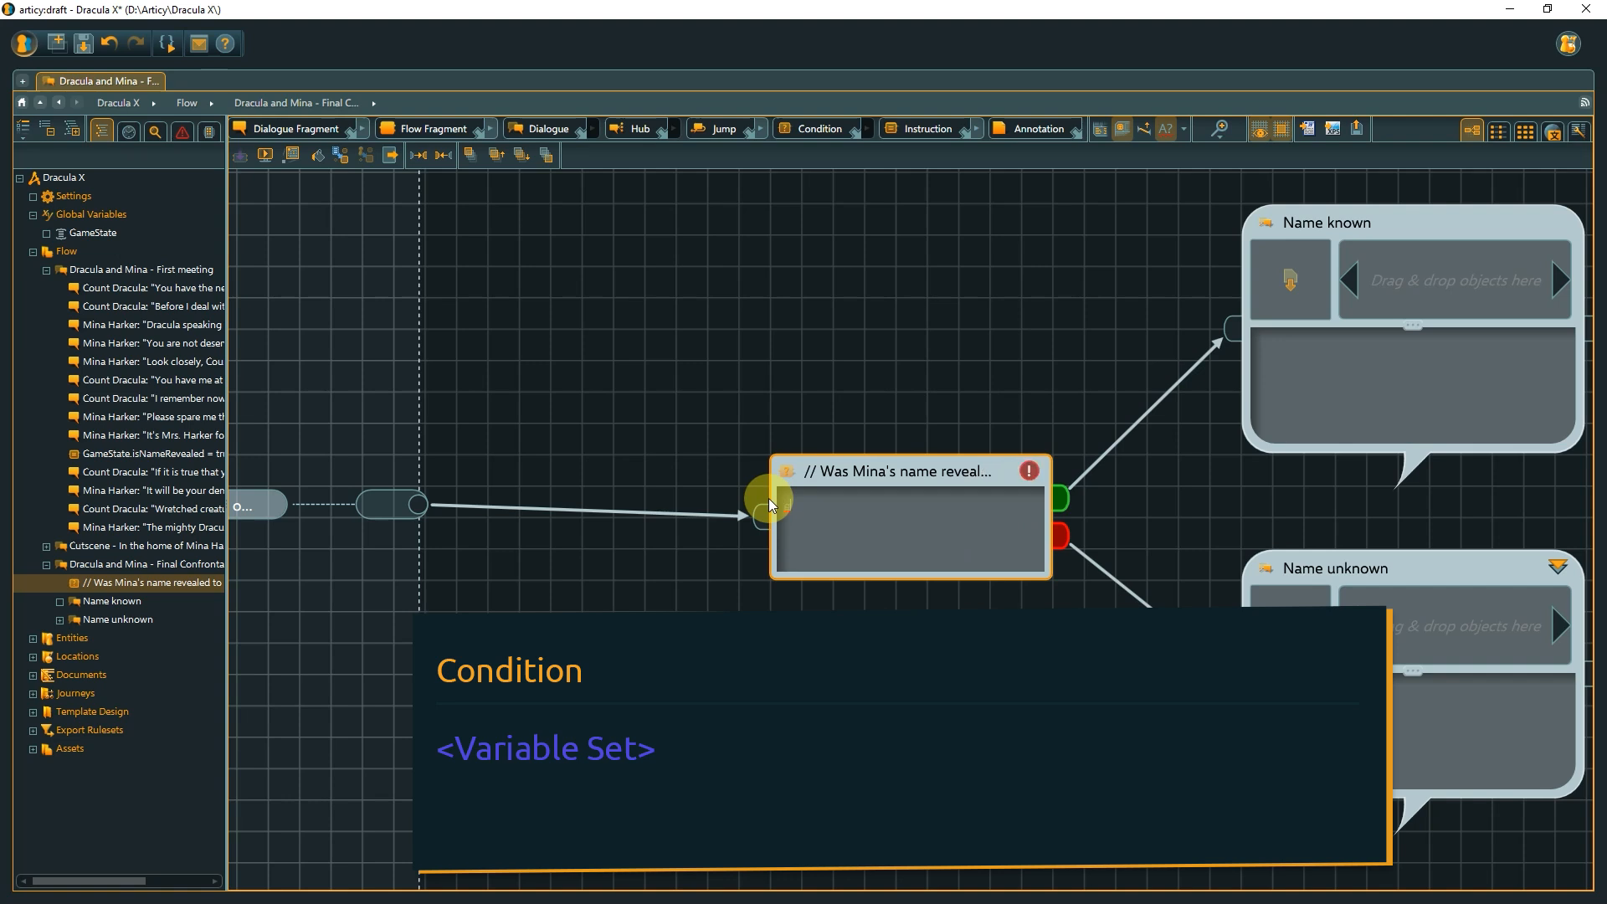
{"action": "key", "text": "ctrl+space"}
{"action": "key", "text": "Return"}
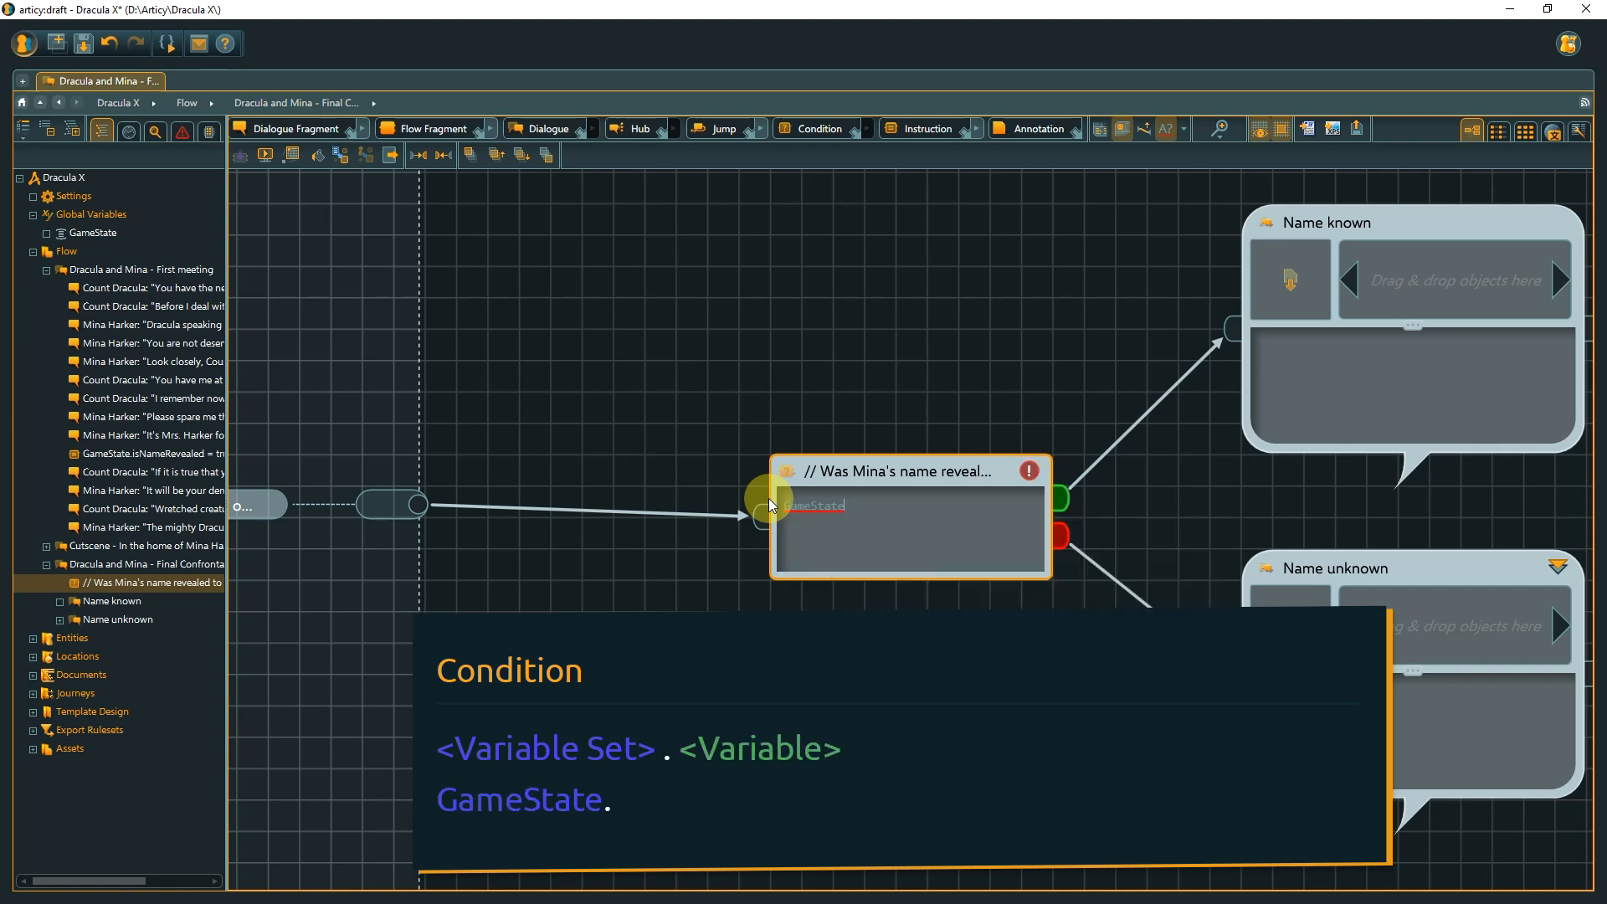
{"action": "type", "text": "."}
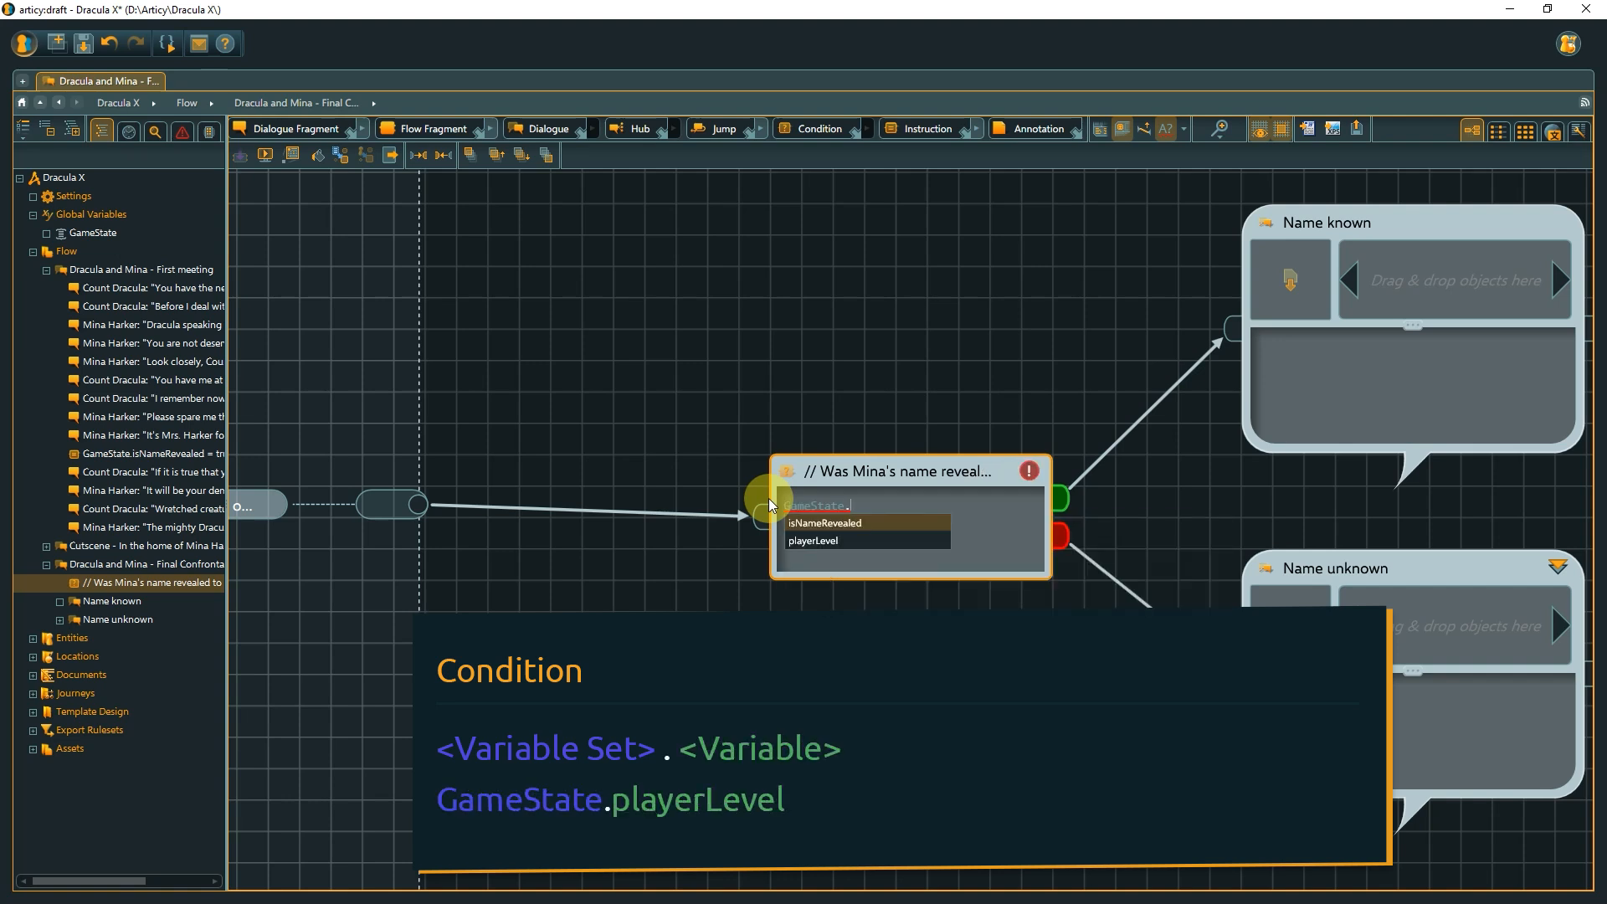
{"action": "key", "text": "Down"}
{"action": "key", "text": "Return"}
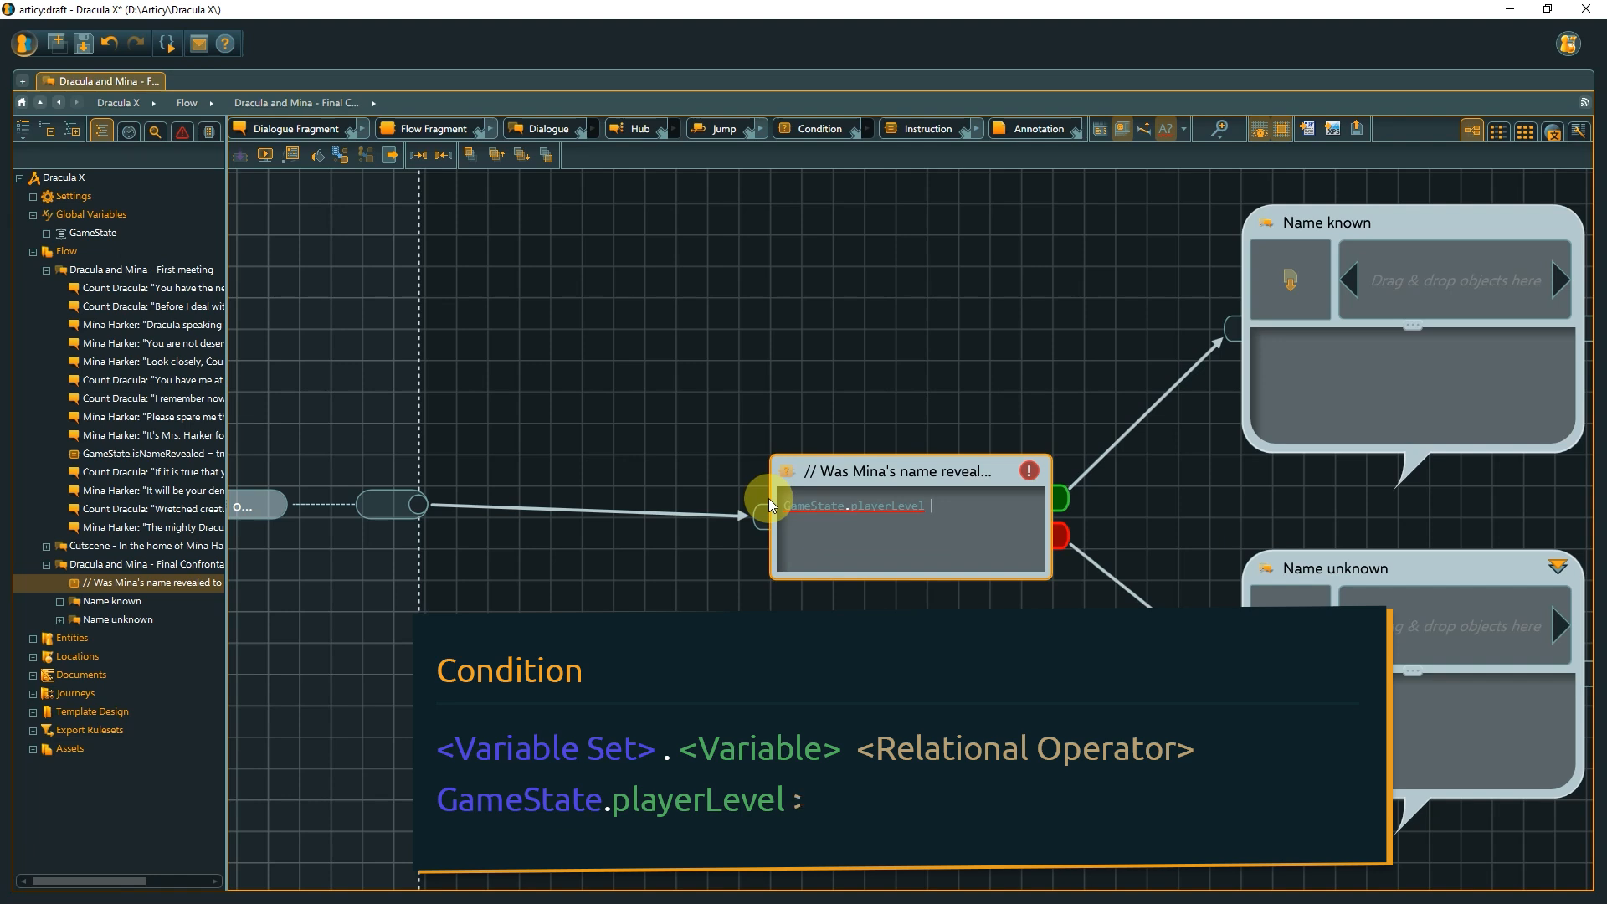
{"action": "type", "text": ">"}
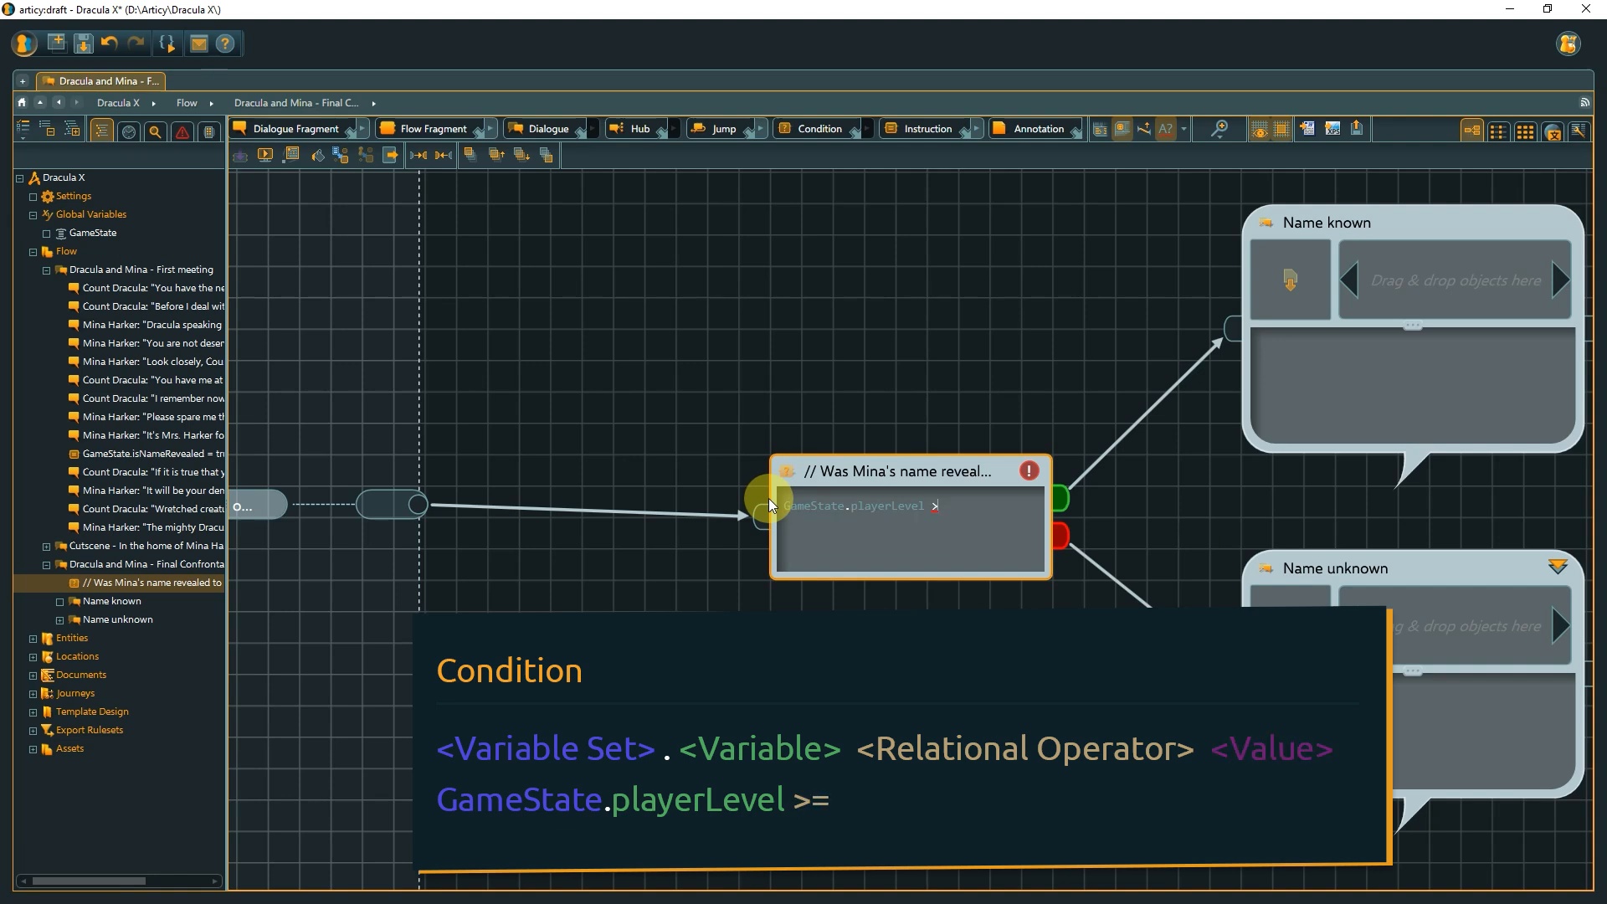
{"action": "type", "text": "= 3"}
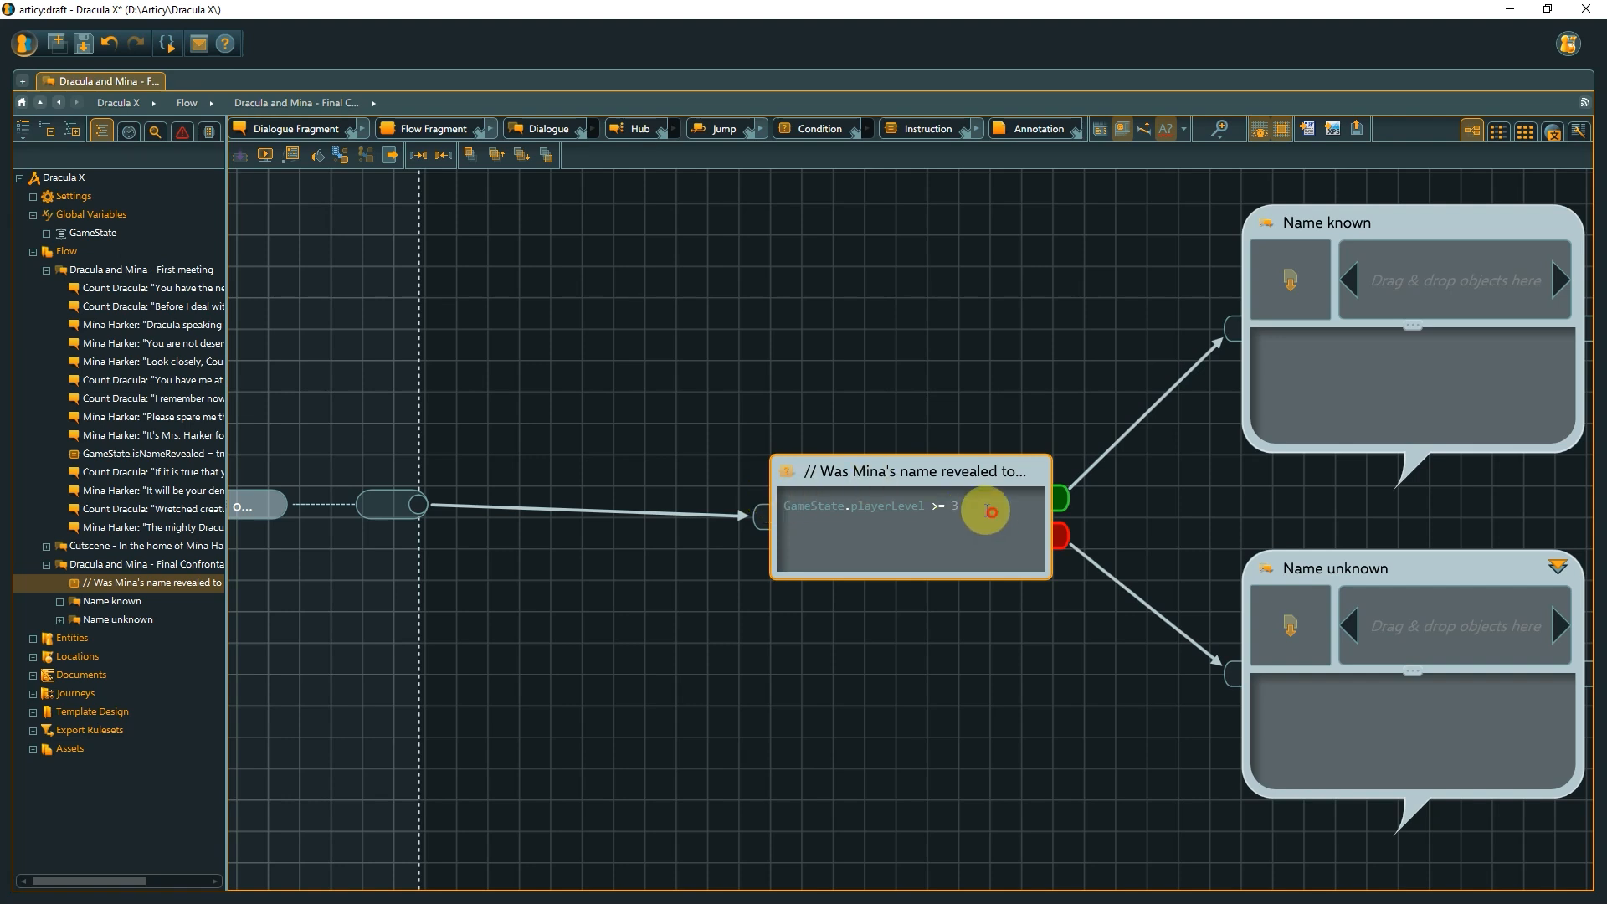
Paste the original comment and isNameRevealed condition back over the condition text.
{"action": "left_click_drag", "start_coordinate": [979, 506], "coordinate": [762, 515]}
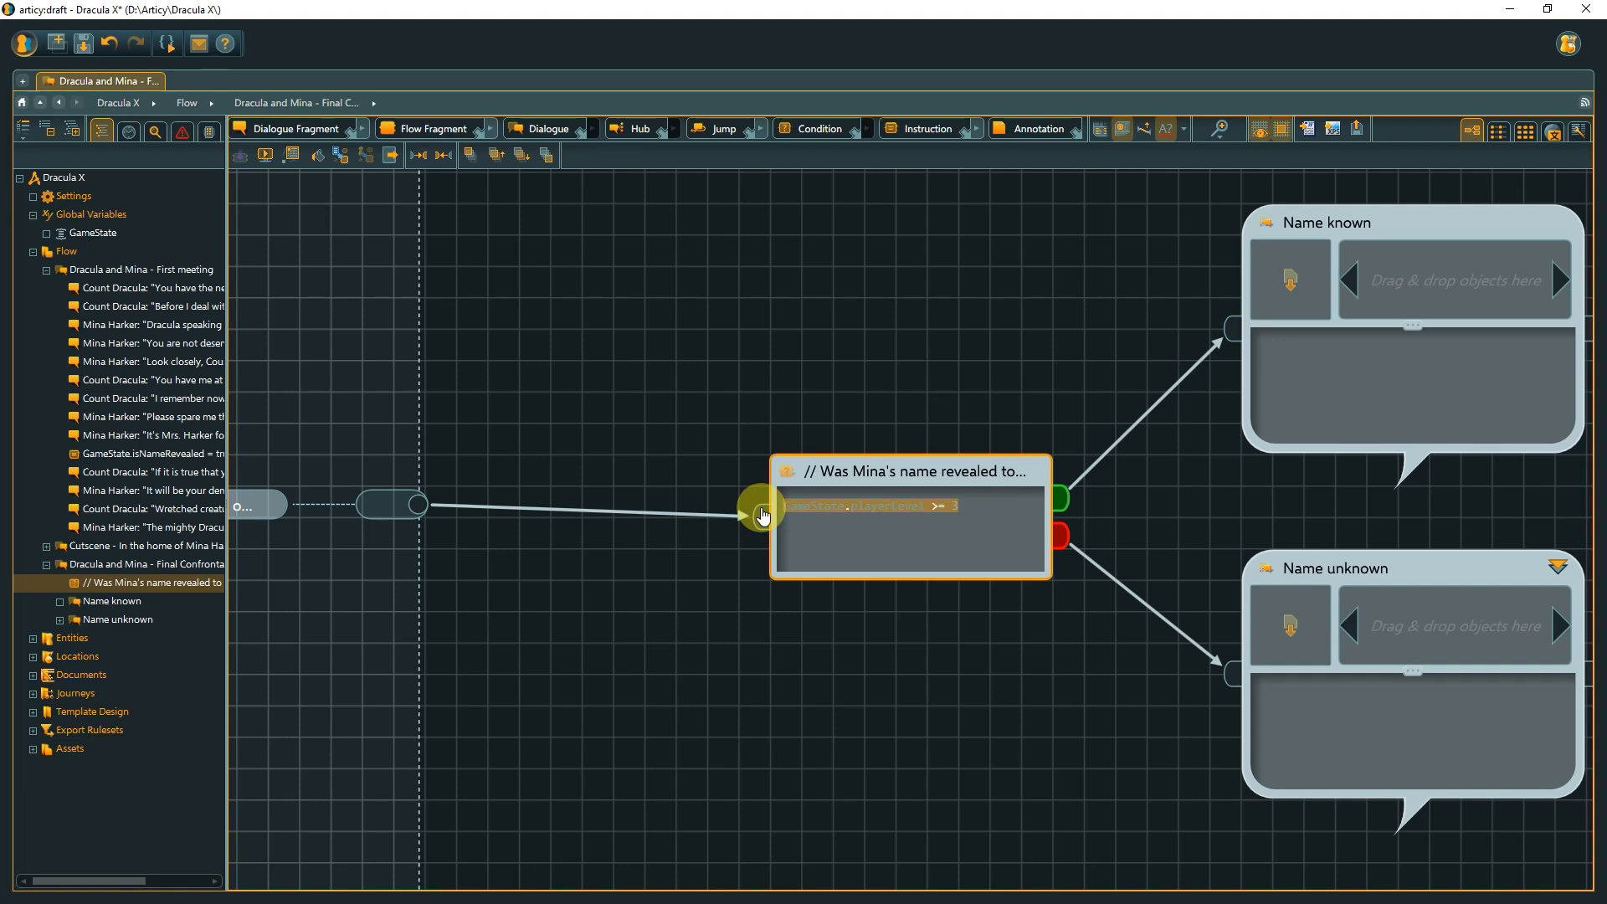
{"action": "key", "text": "ctrl+v"}
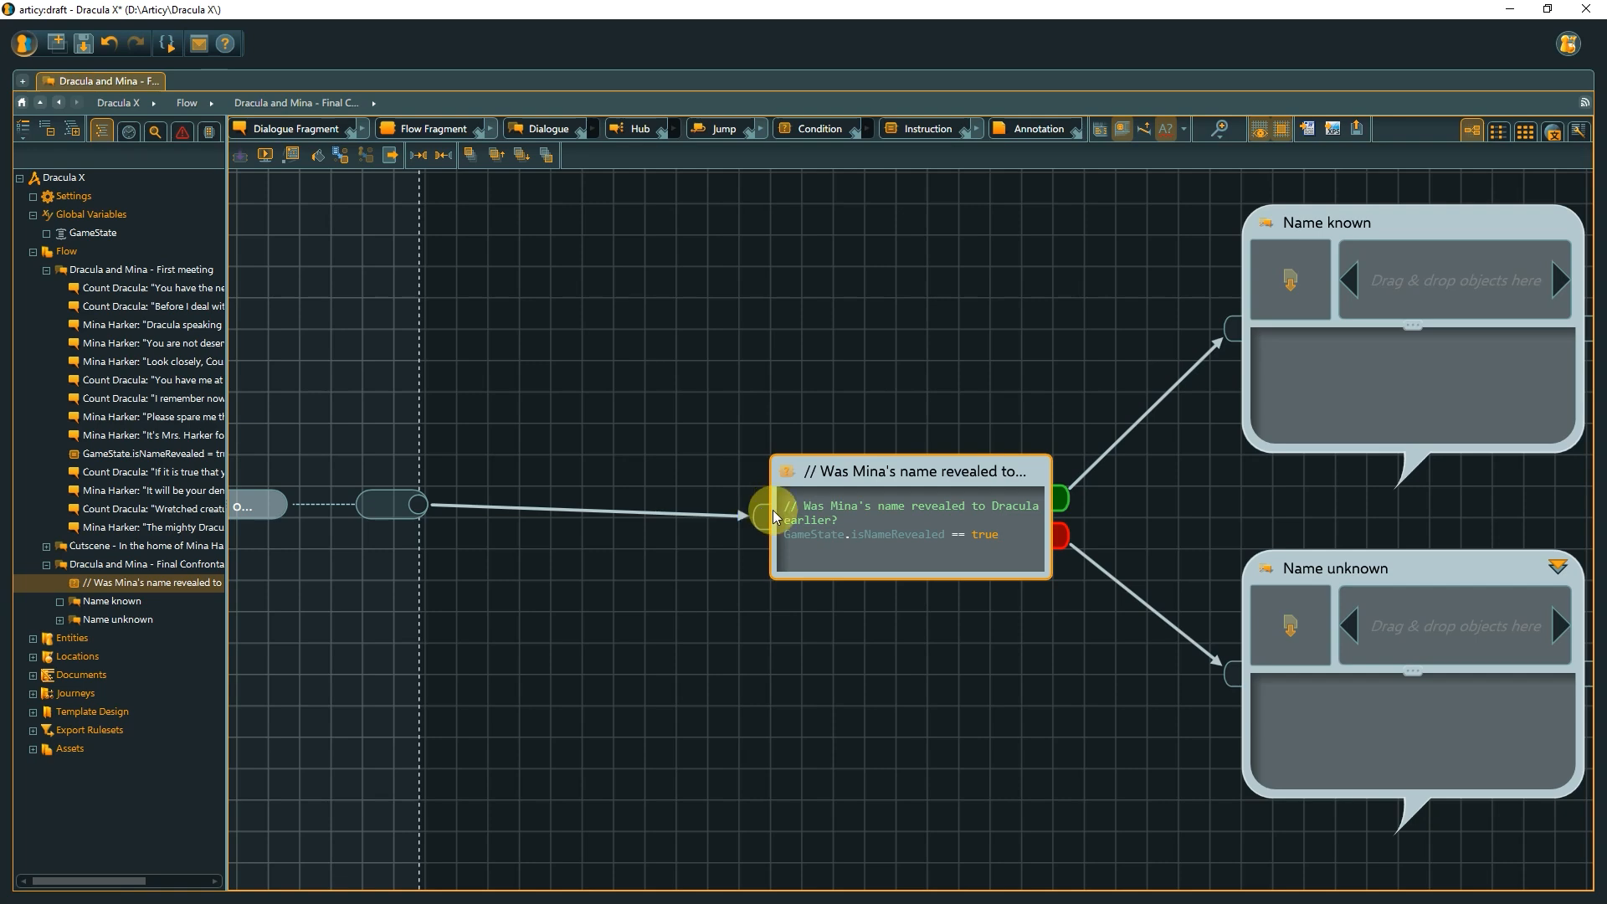
Open the 'Name unknown' flow fragment and browse its dialogue flow.
{"action": "left_click", "coordinate": [1562, 569]}
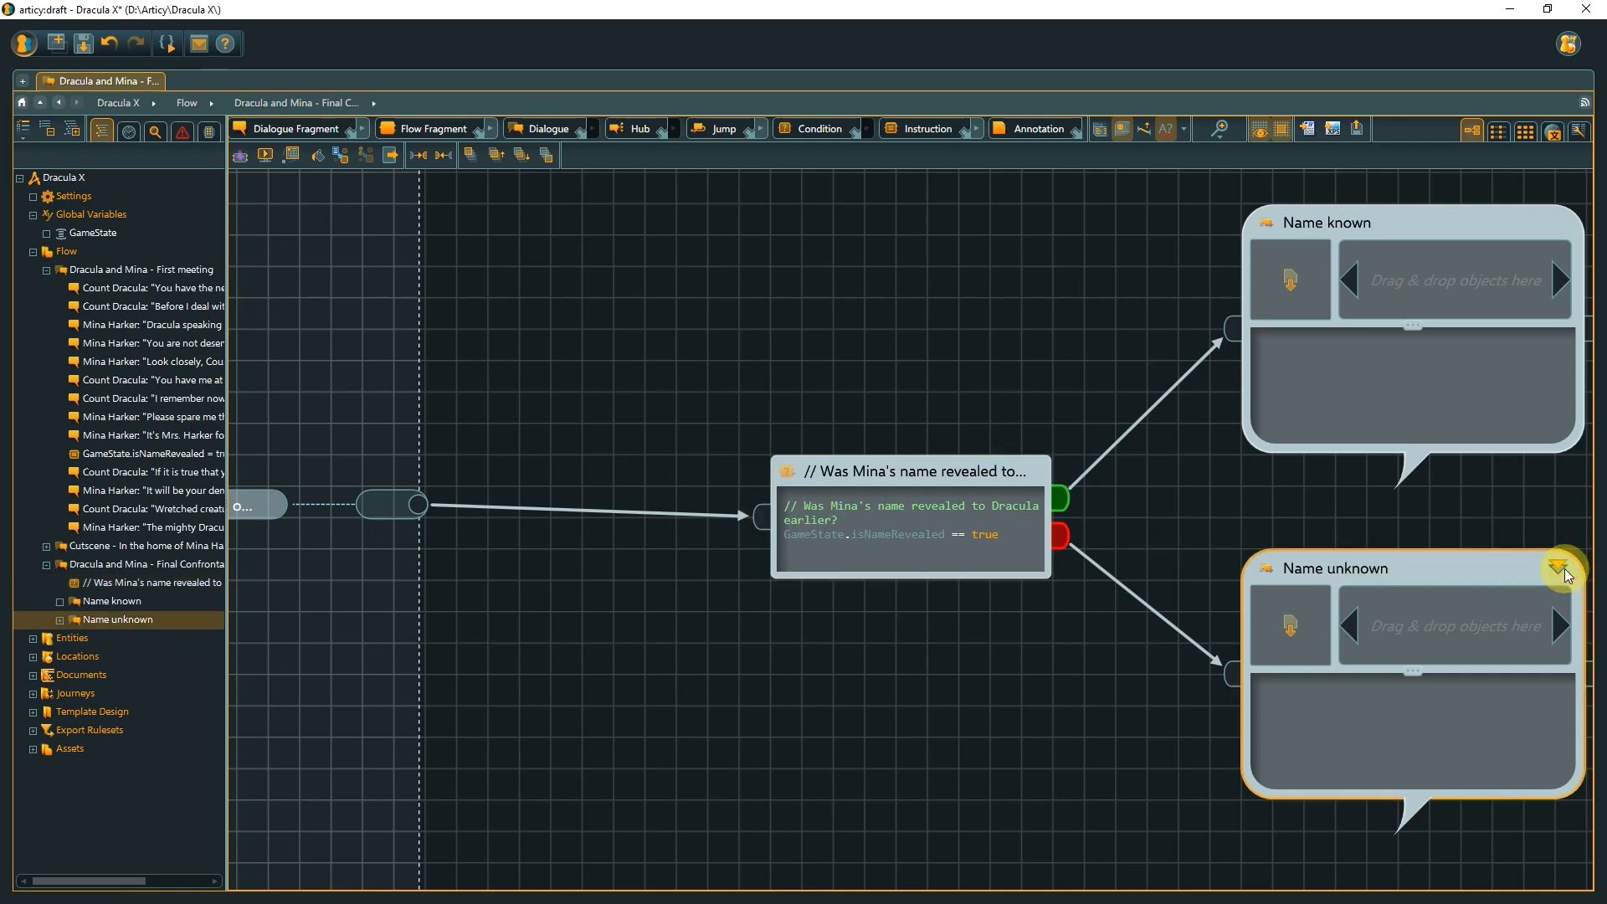
{"action": "left_click", "coordinate": [1562, 569]}
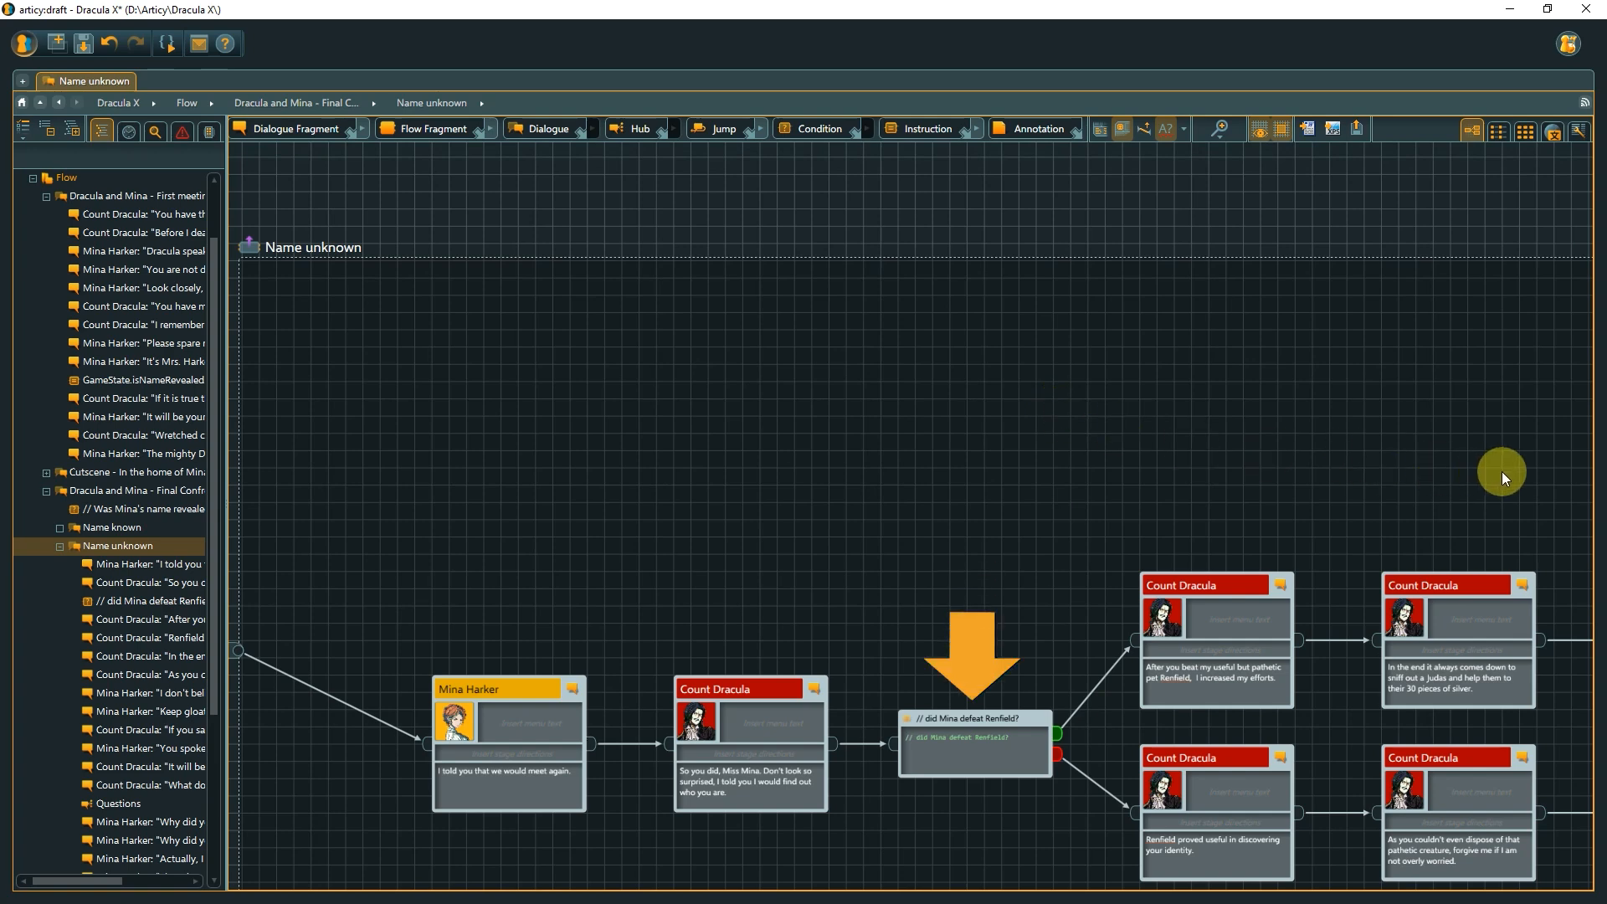
{"action": "left_click_drag", "start_coordinate": [1501, 471], "coordinate": [520, 423]}
{"action": "left_click_drag", "start_coordinate": [1166, 435], "coordinate": [987, 431]}
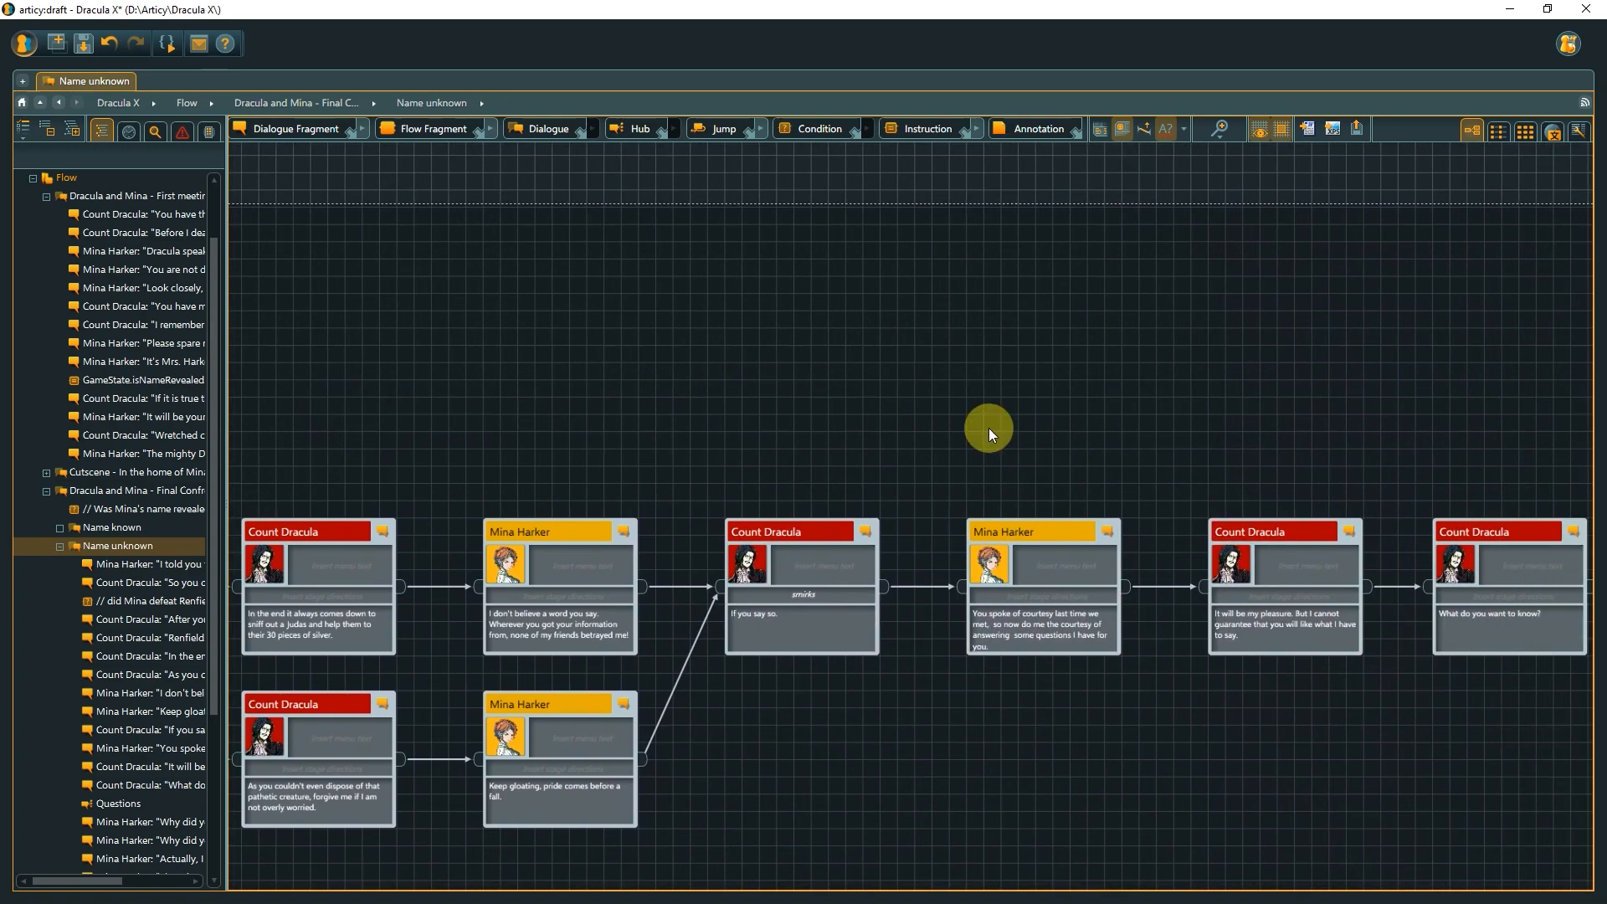
{"action": "left_click_drag", "start_coordinate": [1412, 394], "coordinate": [581, 350]}
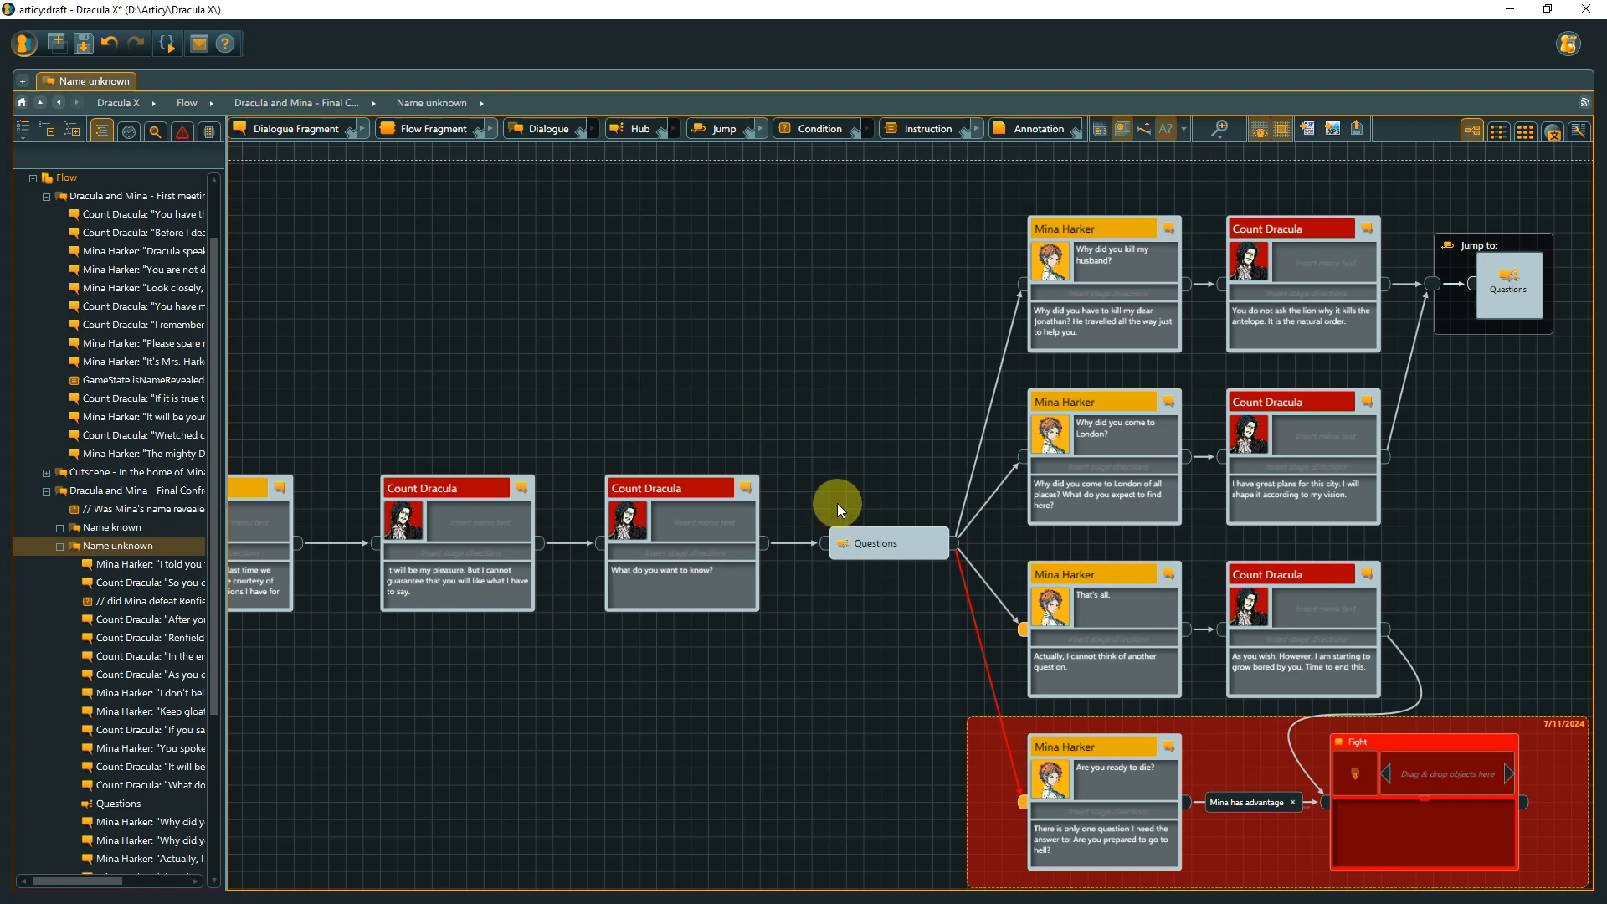
{"action": "mouse_move", "coordinate": [1023, 631]}
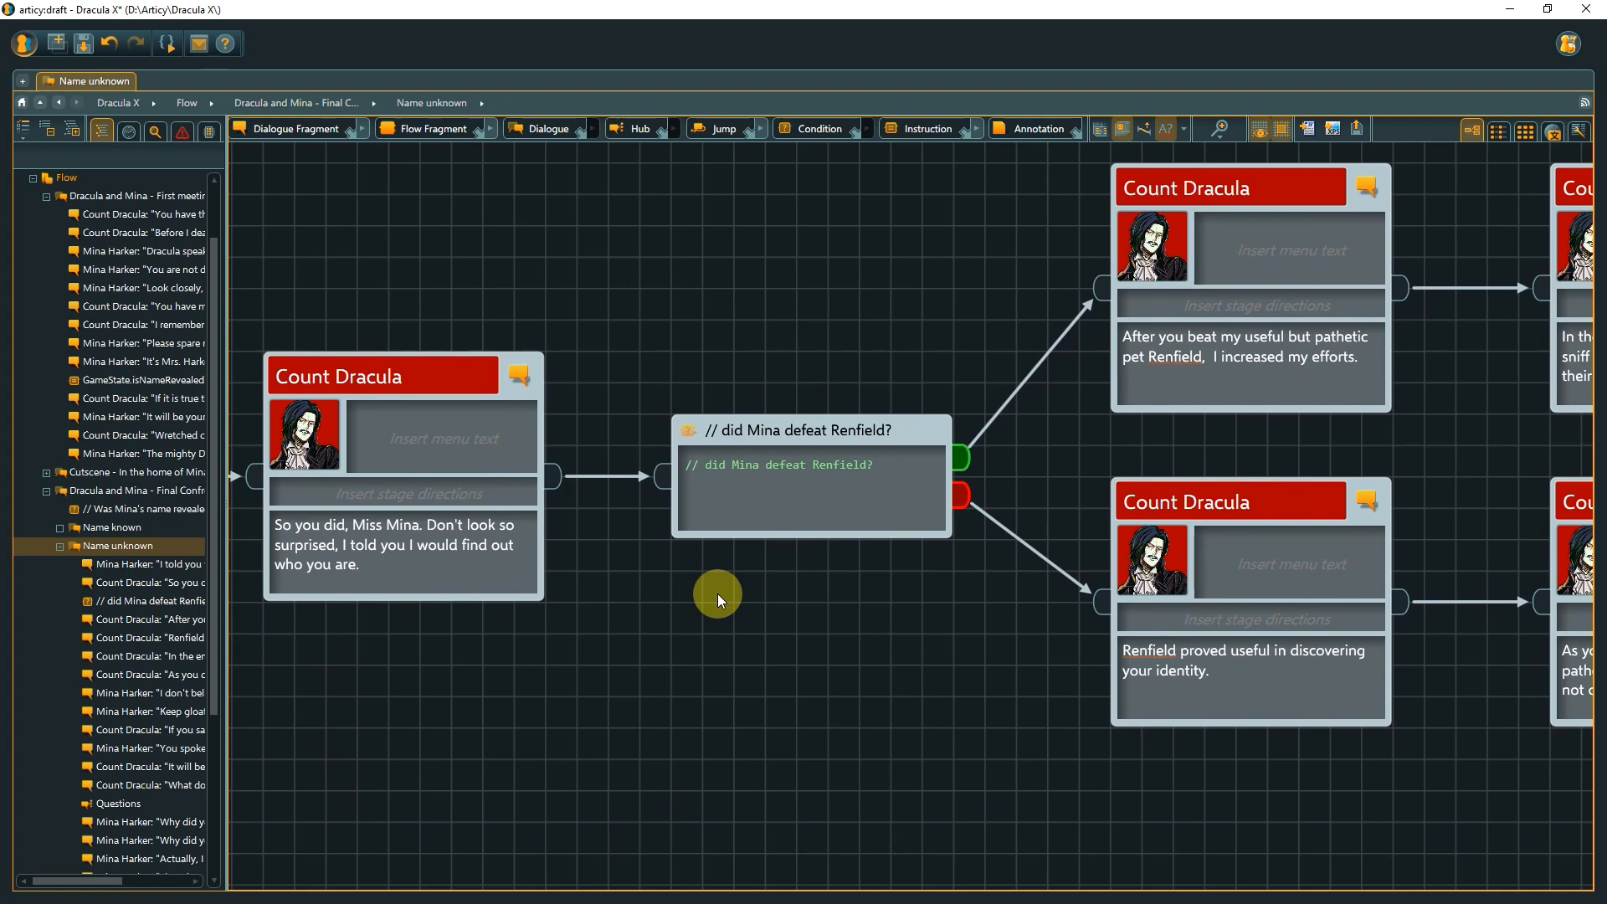
Collapse the navigator and open Global Variables in a second pane beside the flow.
{"action": "left_click_drag", "start_coordinate": [224, 546], "coordinate": [2, 534]}
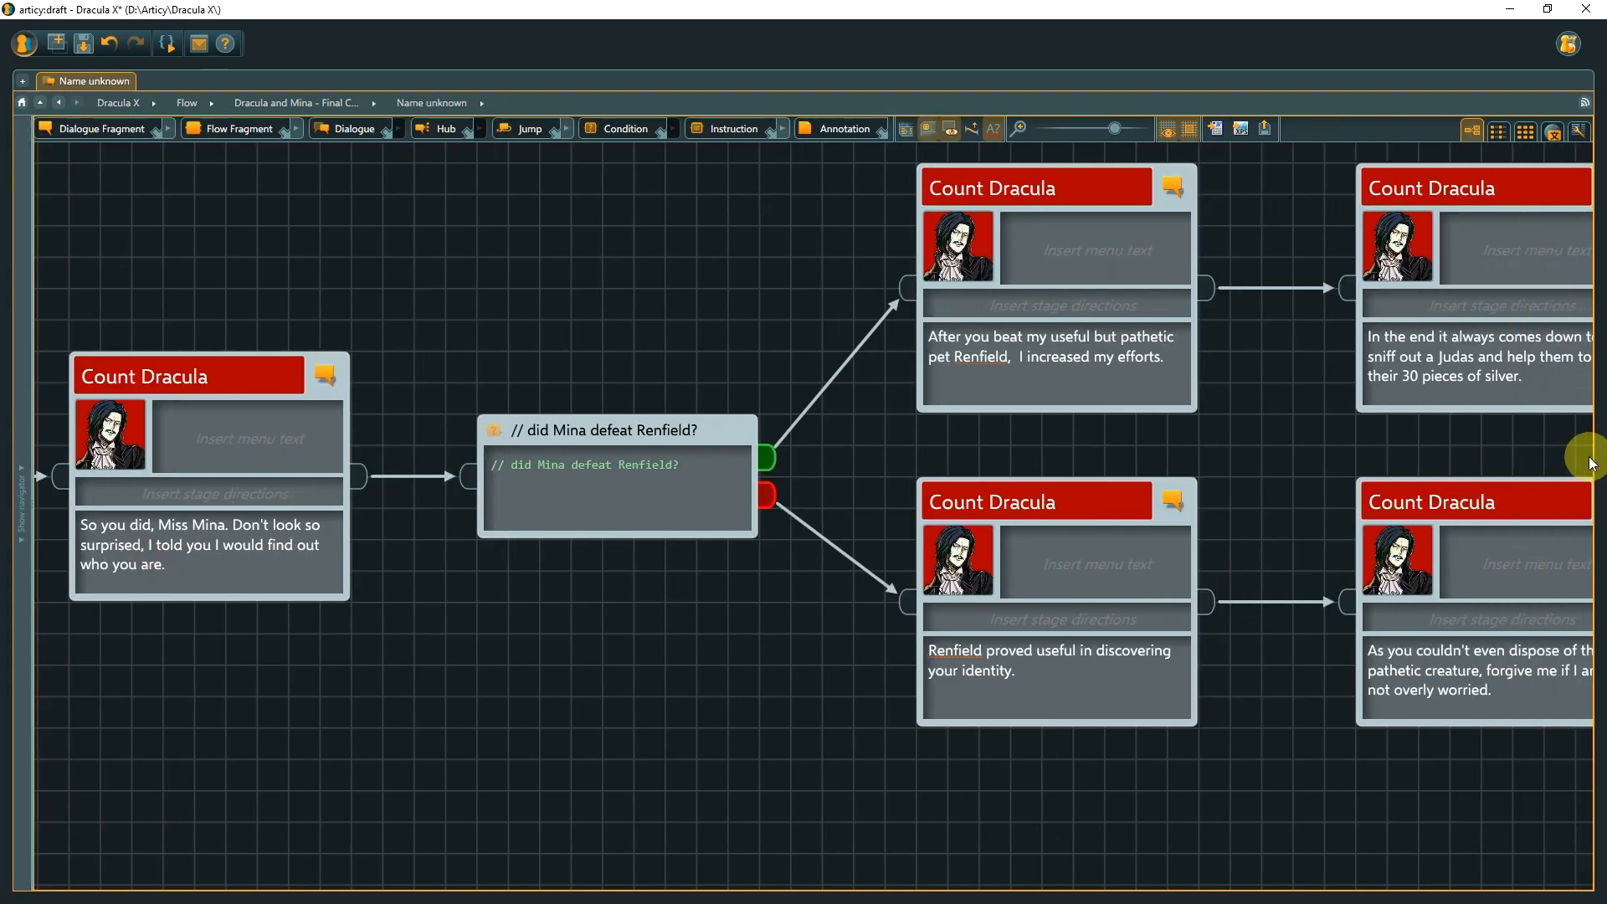
{"action": "left_click_drag", "start_coordinate": [1600, 475], "coordinate": [997, 479]}
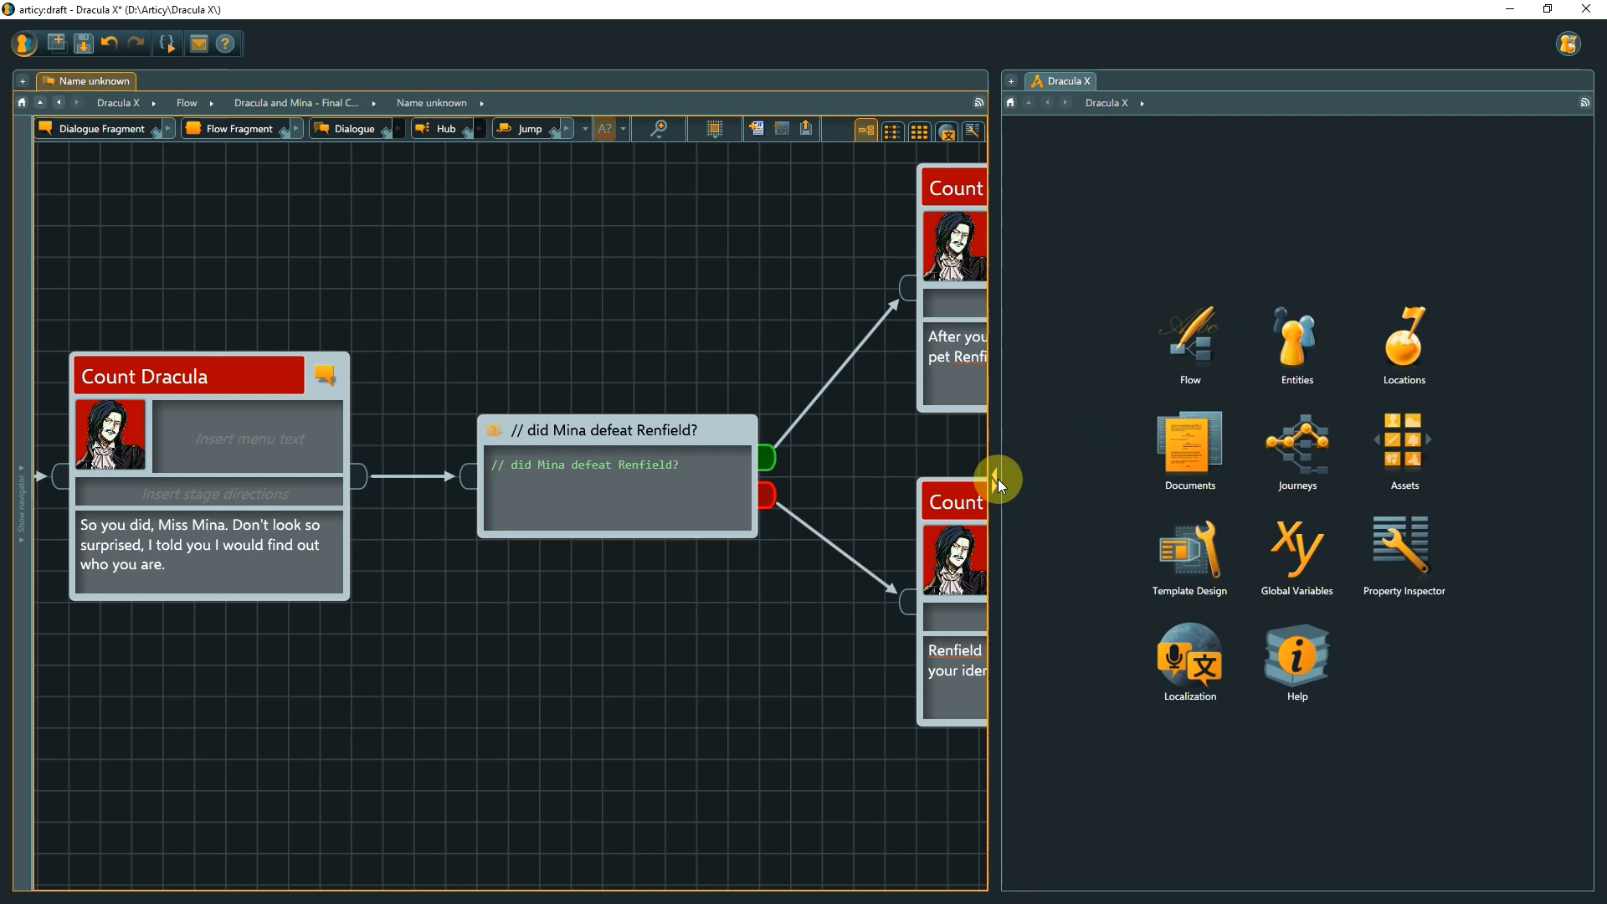
{"action": "left_click", "coordinate": [1299, 564]}
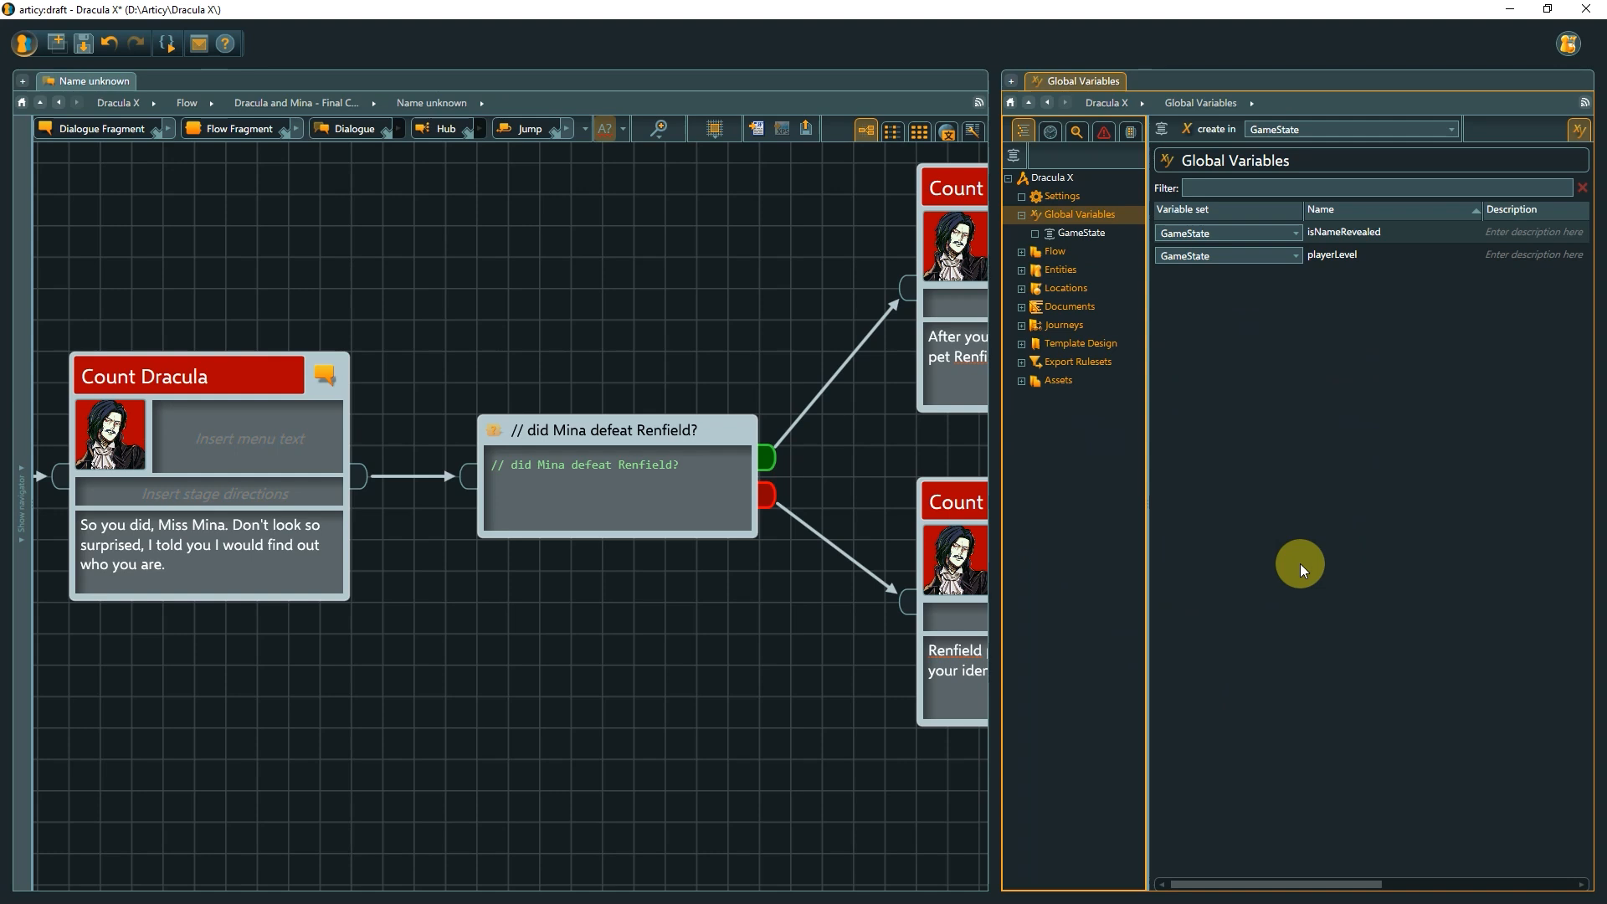
{"action": "left_click", "coordinate": [1096, 234]}
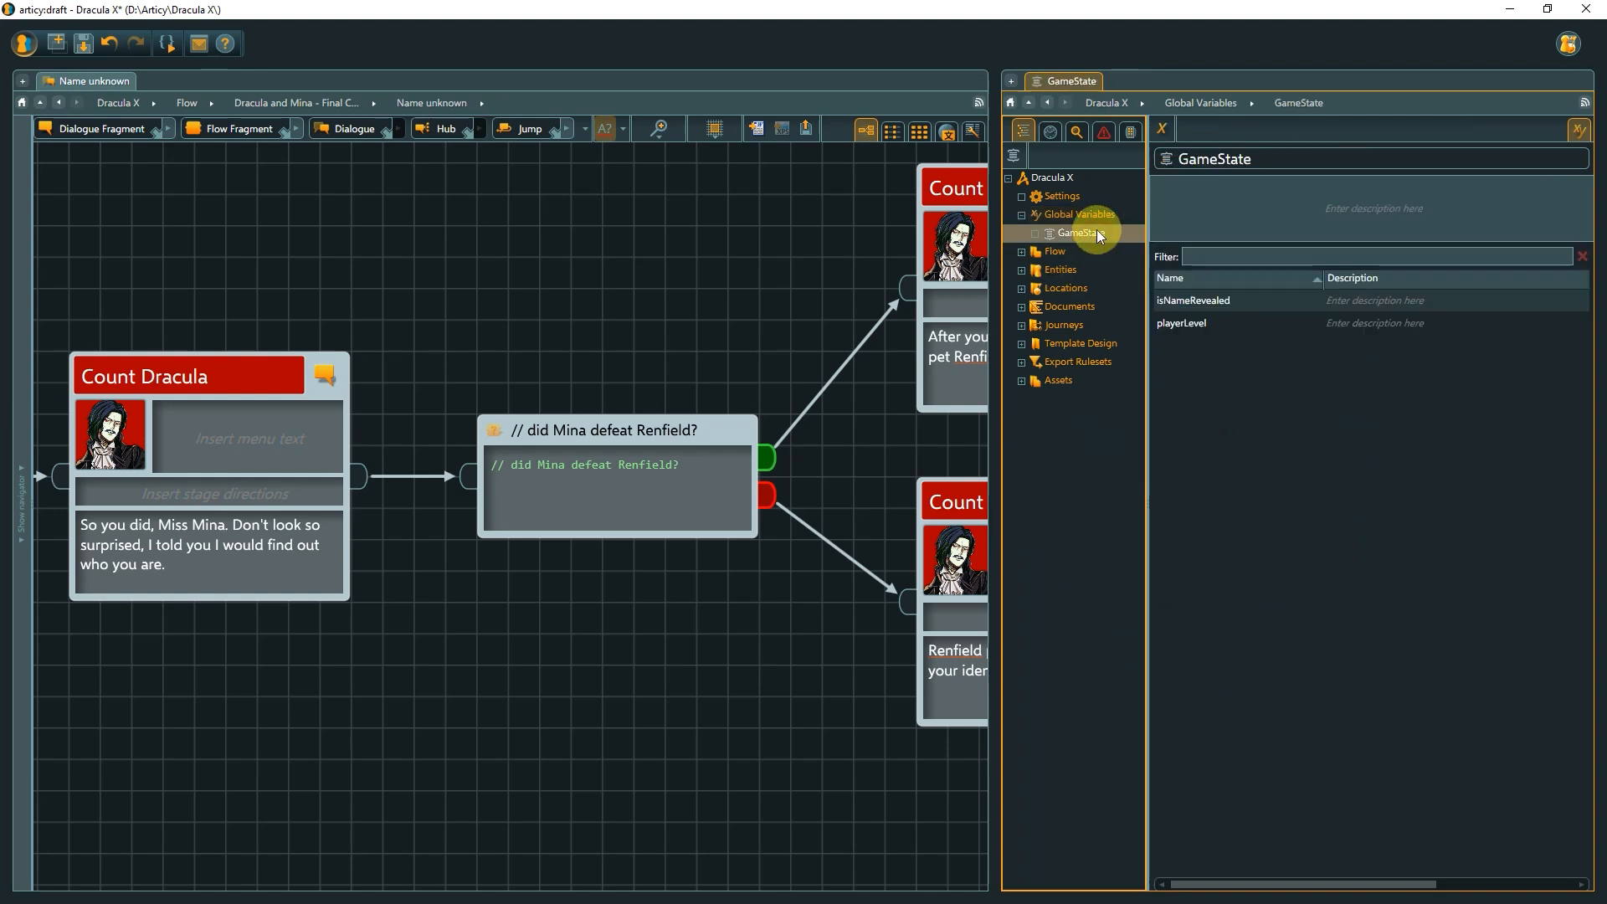
{"action": "left_click", "coordinate": [1095, 214]}
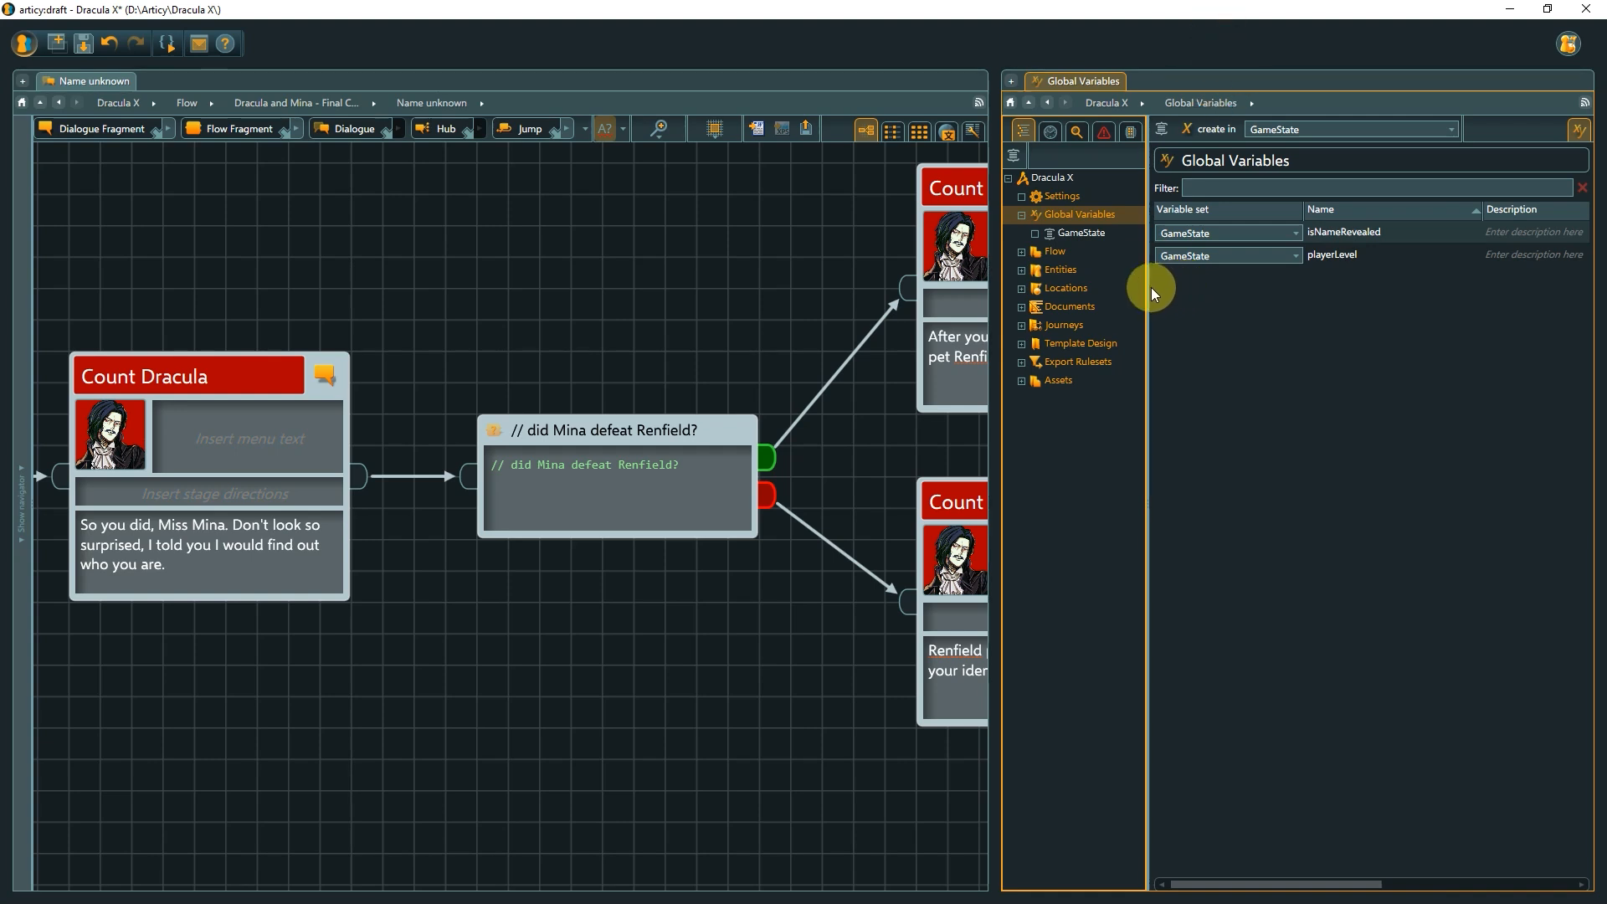
{"action": "left_click_drag", "start_coordinate": [1149, 287], "coordinate": [995, 277]}
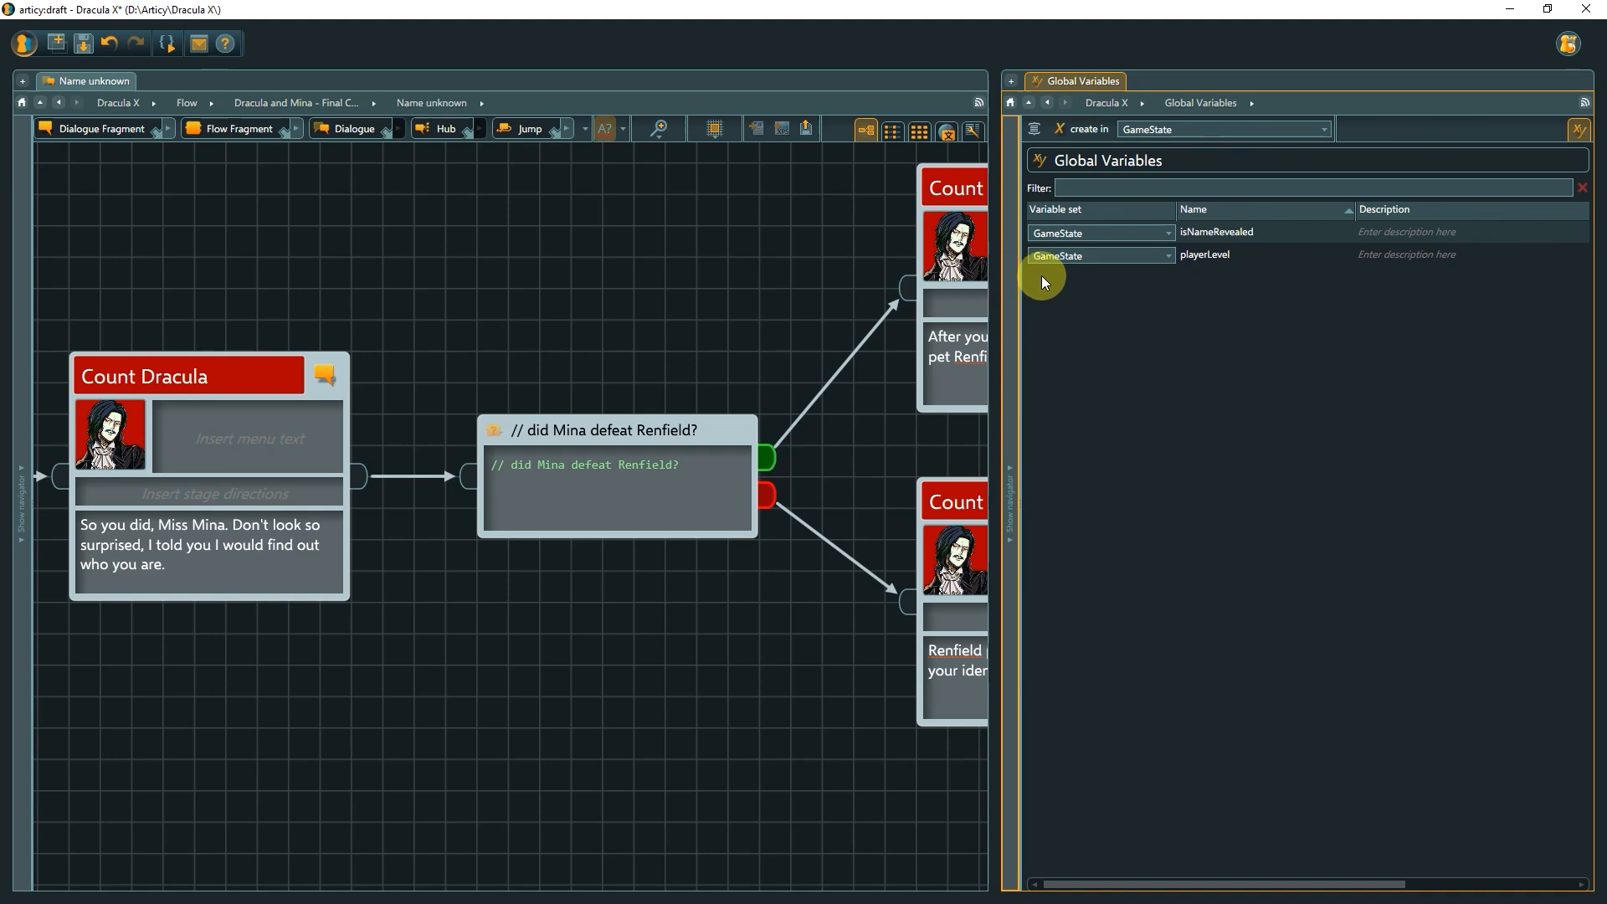
Create a new GameState variable named isRenfieldDefeated.
{"action": "left_click", "coordinate": [1059, 129]}
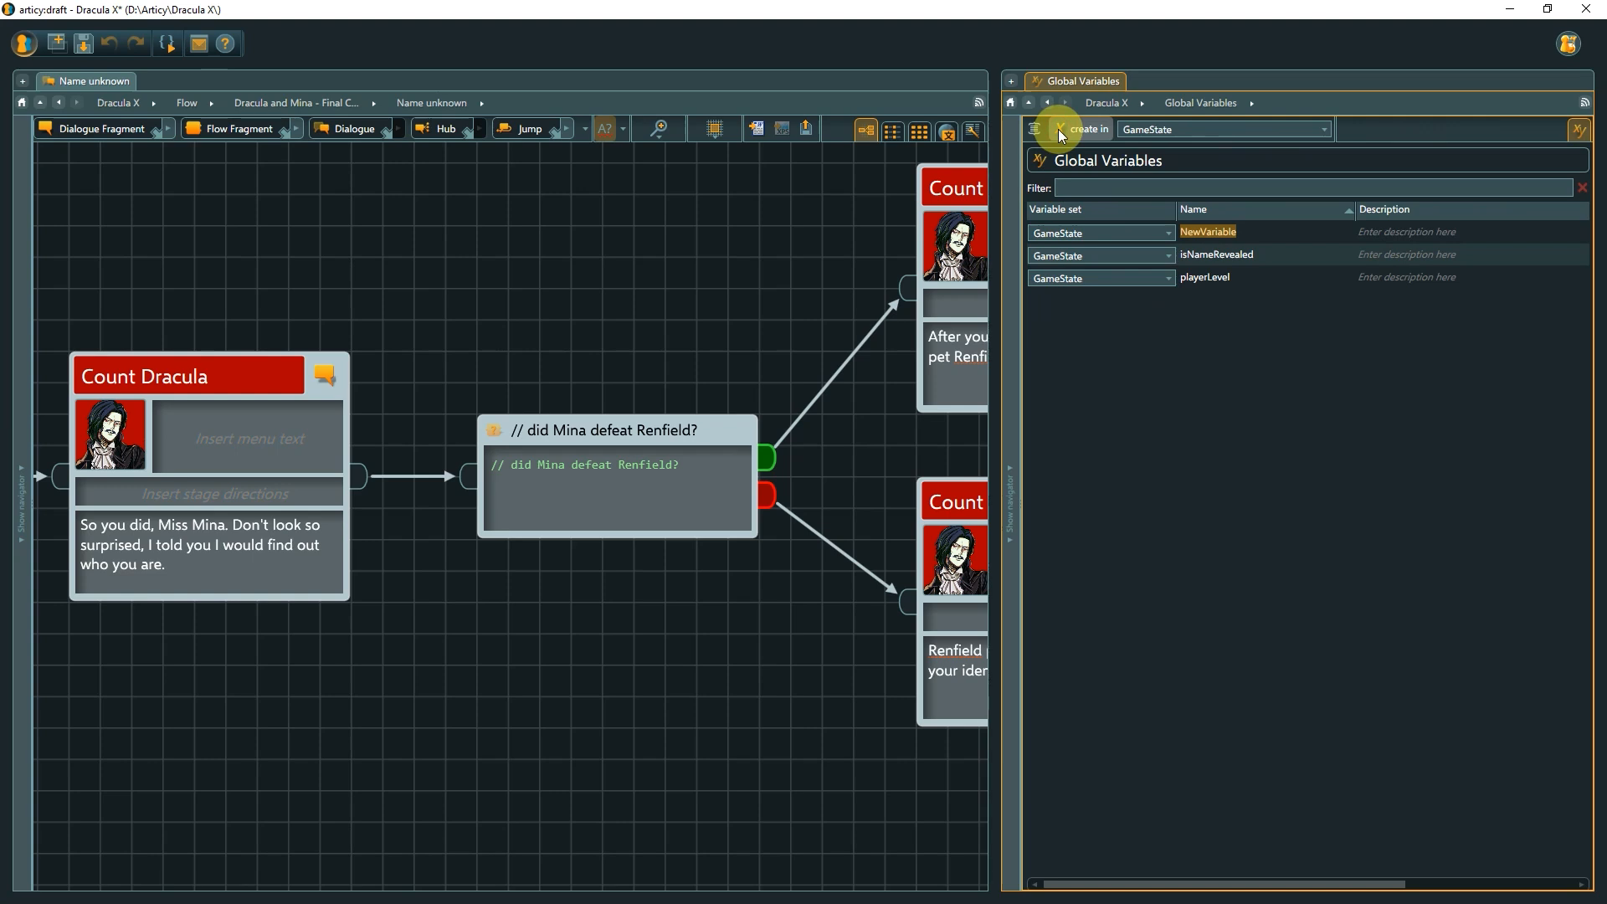
{"action": "type", "text": "isRenfieldDefeated"}
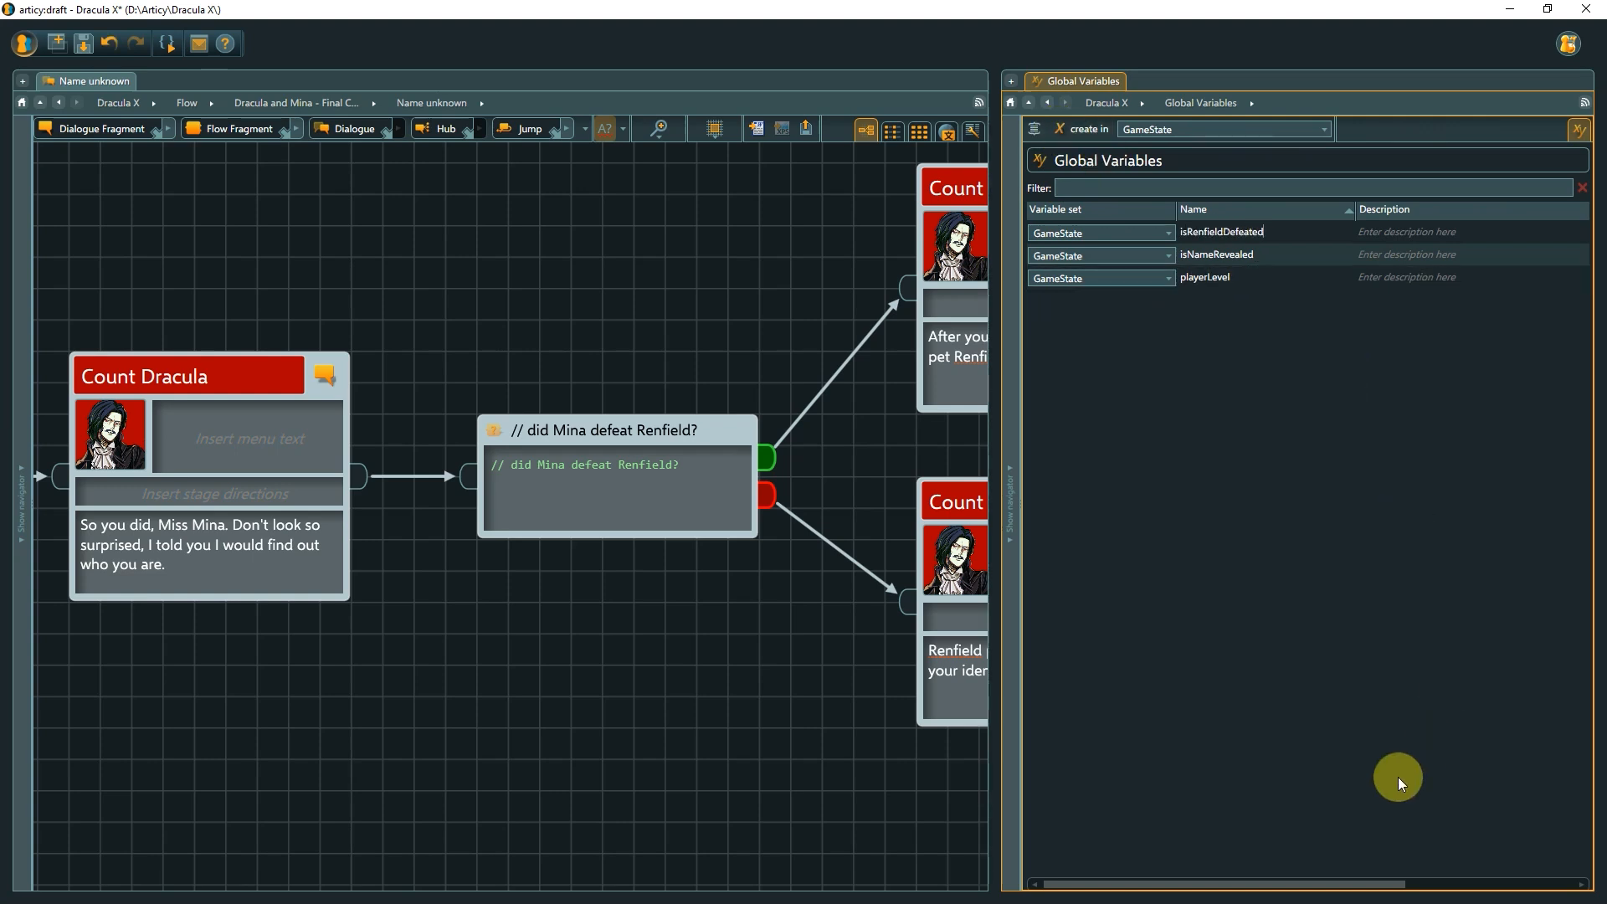
{"action": "left_click_drag", "start_coordinate": [1362, 882], "coordinate": [1535, 884]}
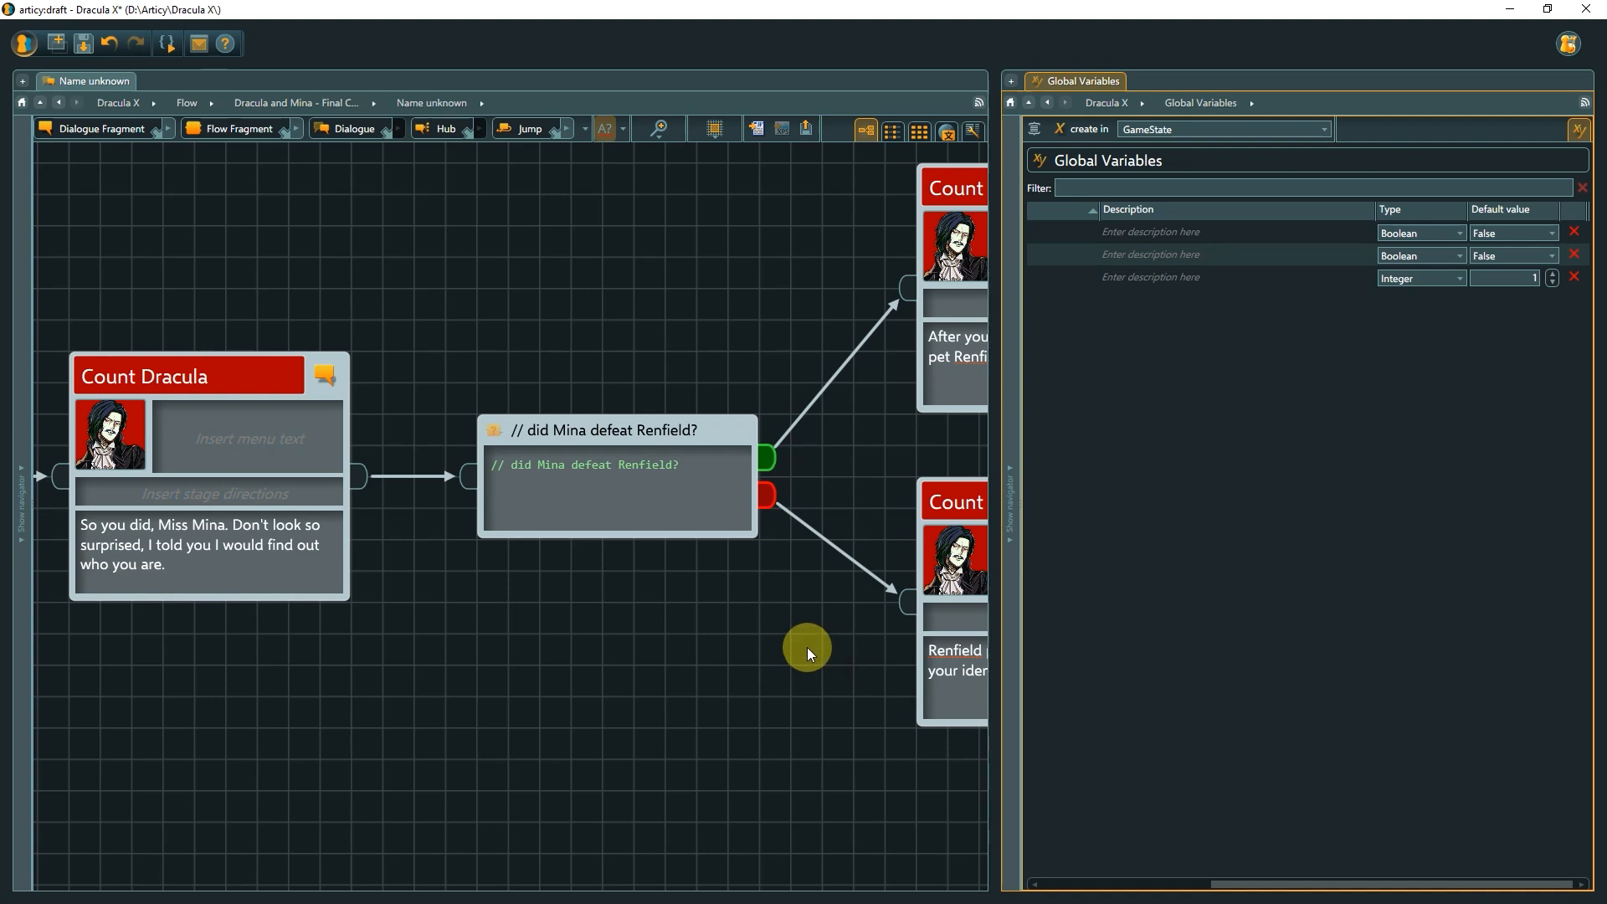
Enter the condition GameState.isRenfieldDefeated == true below the comment in the 'did Mina defeat Renfield?' node.
{"action": "left_click_drag", "start_coordinate": [805, 646], "coordinate": [512, 647]}
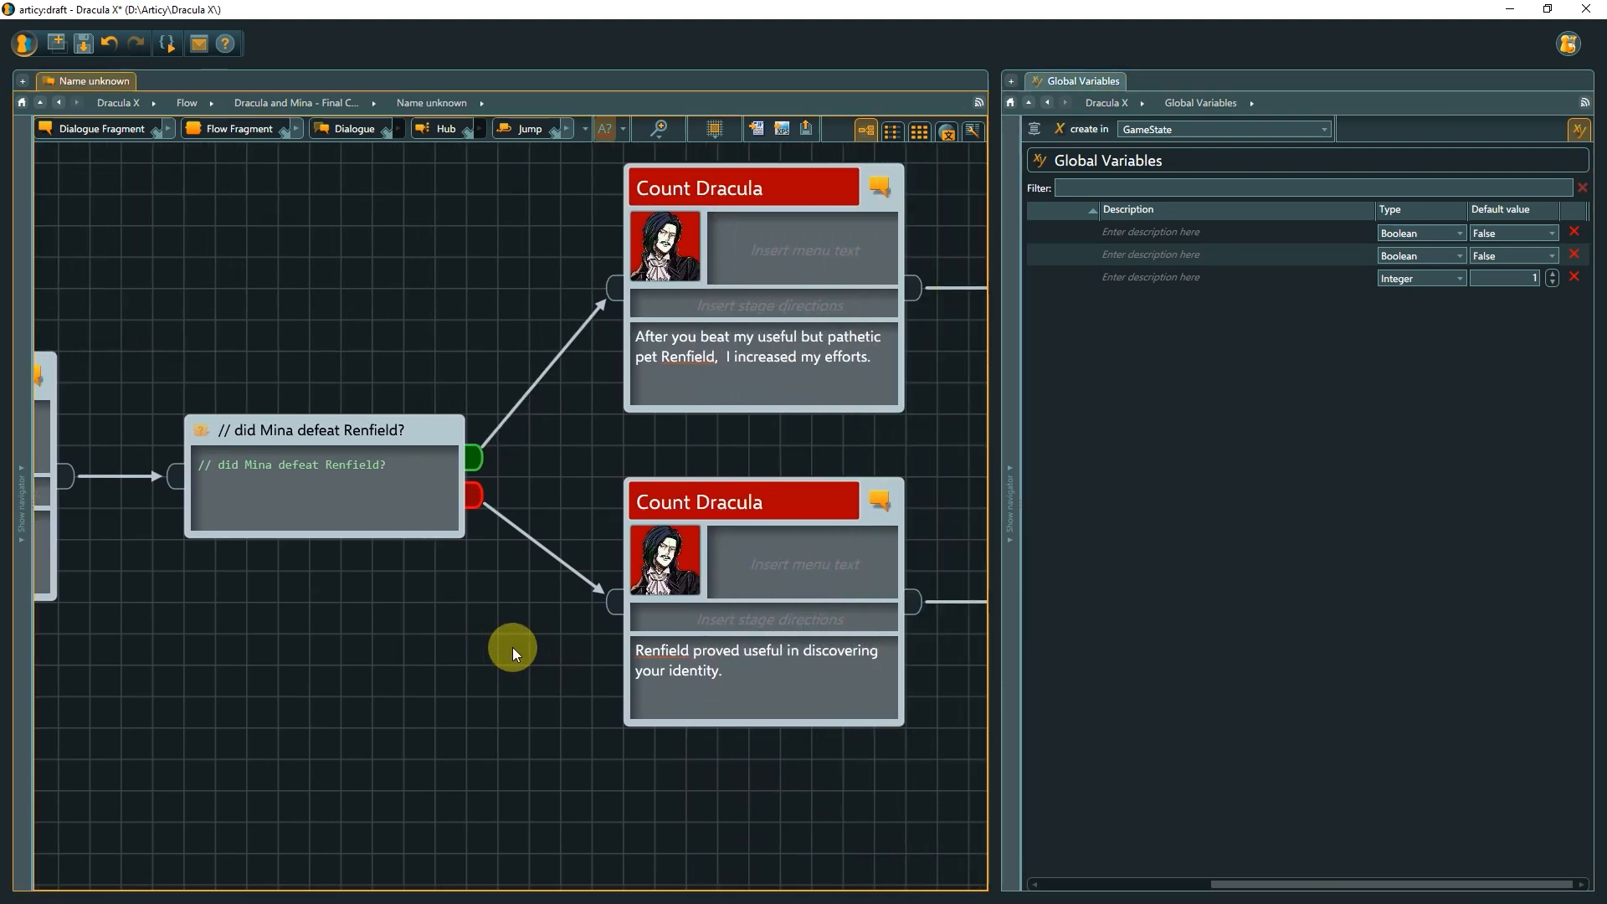
{"action": "left_click", "coordinate": [413, 468]}
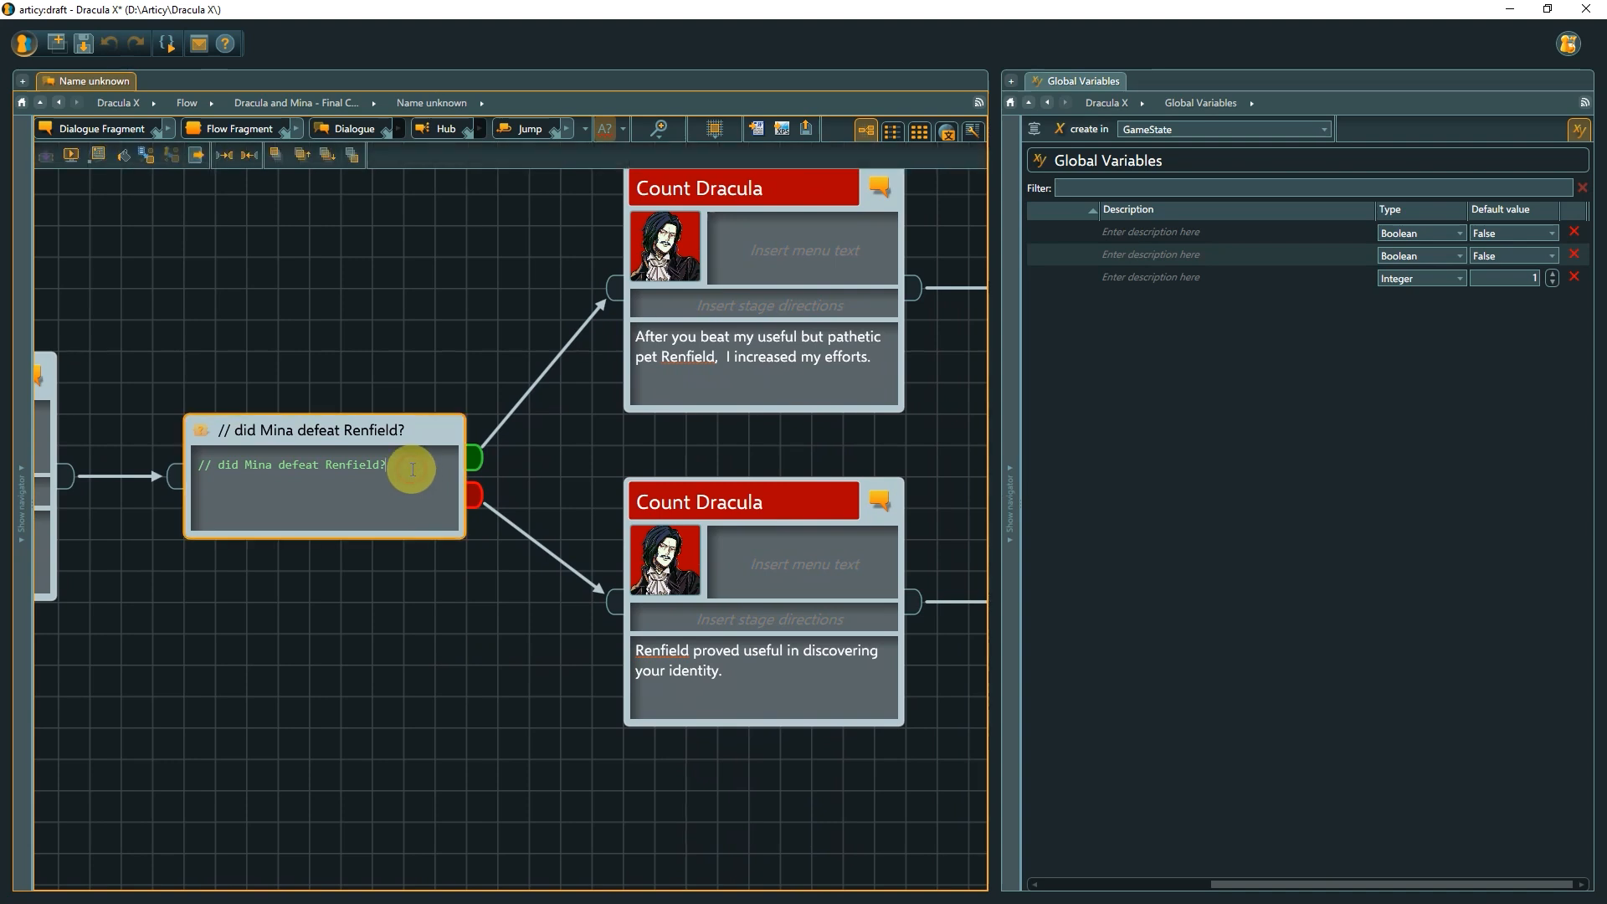
{"action": "type", "text": "GameState"}
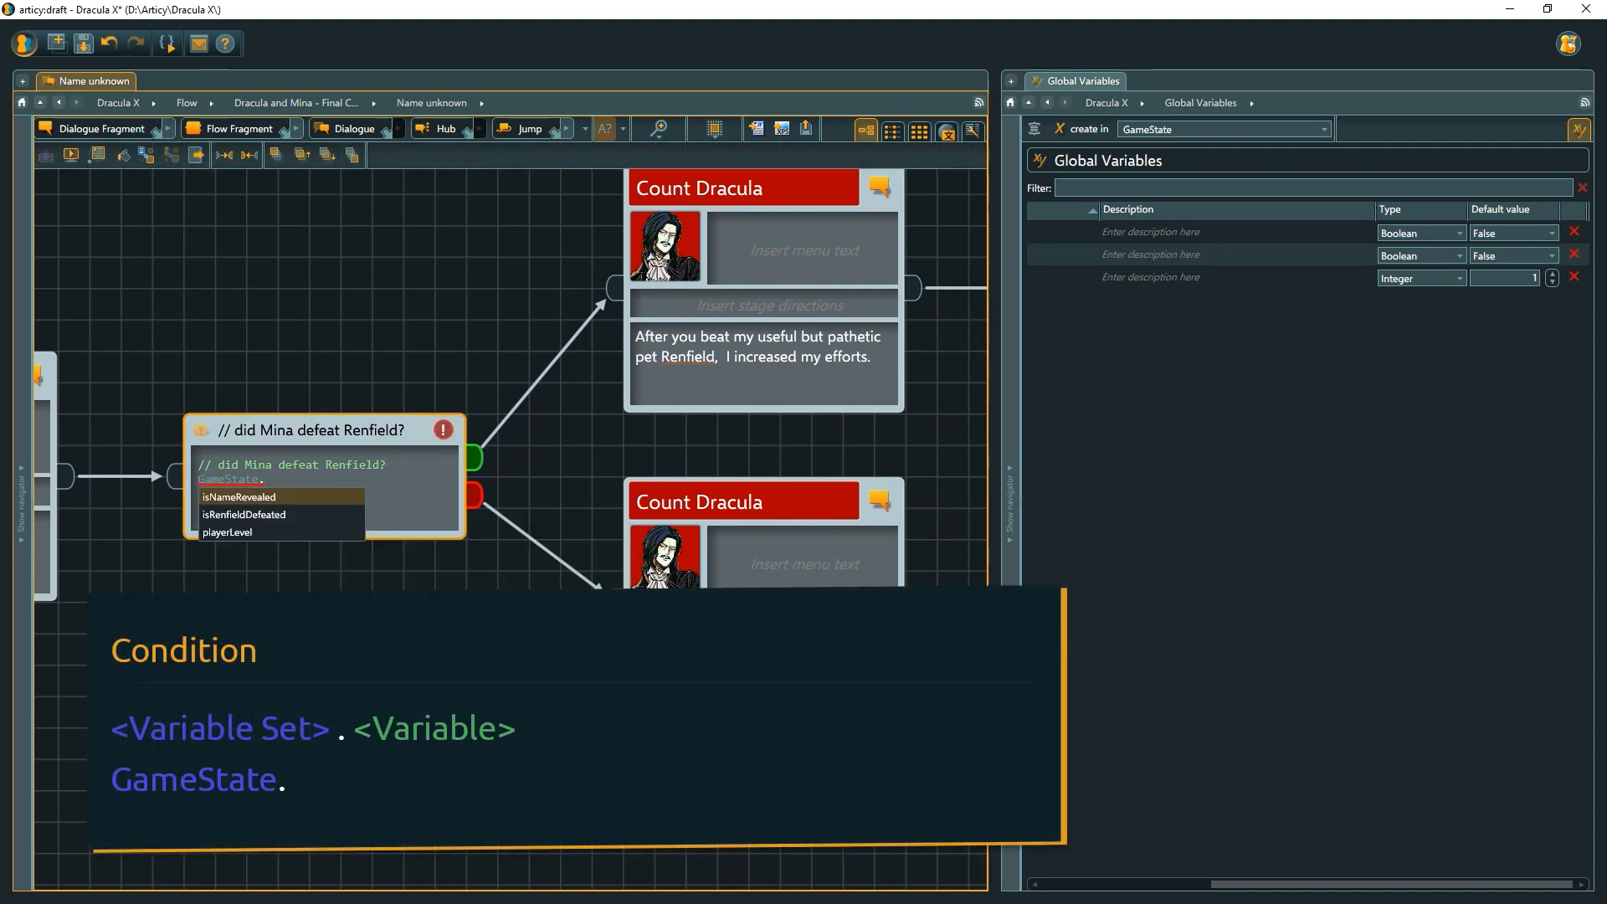
{"action": "type", "text": "."}
{"action": "key", "text": "Down"}
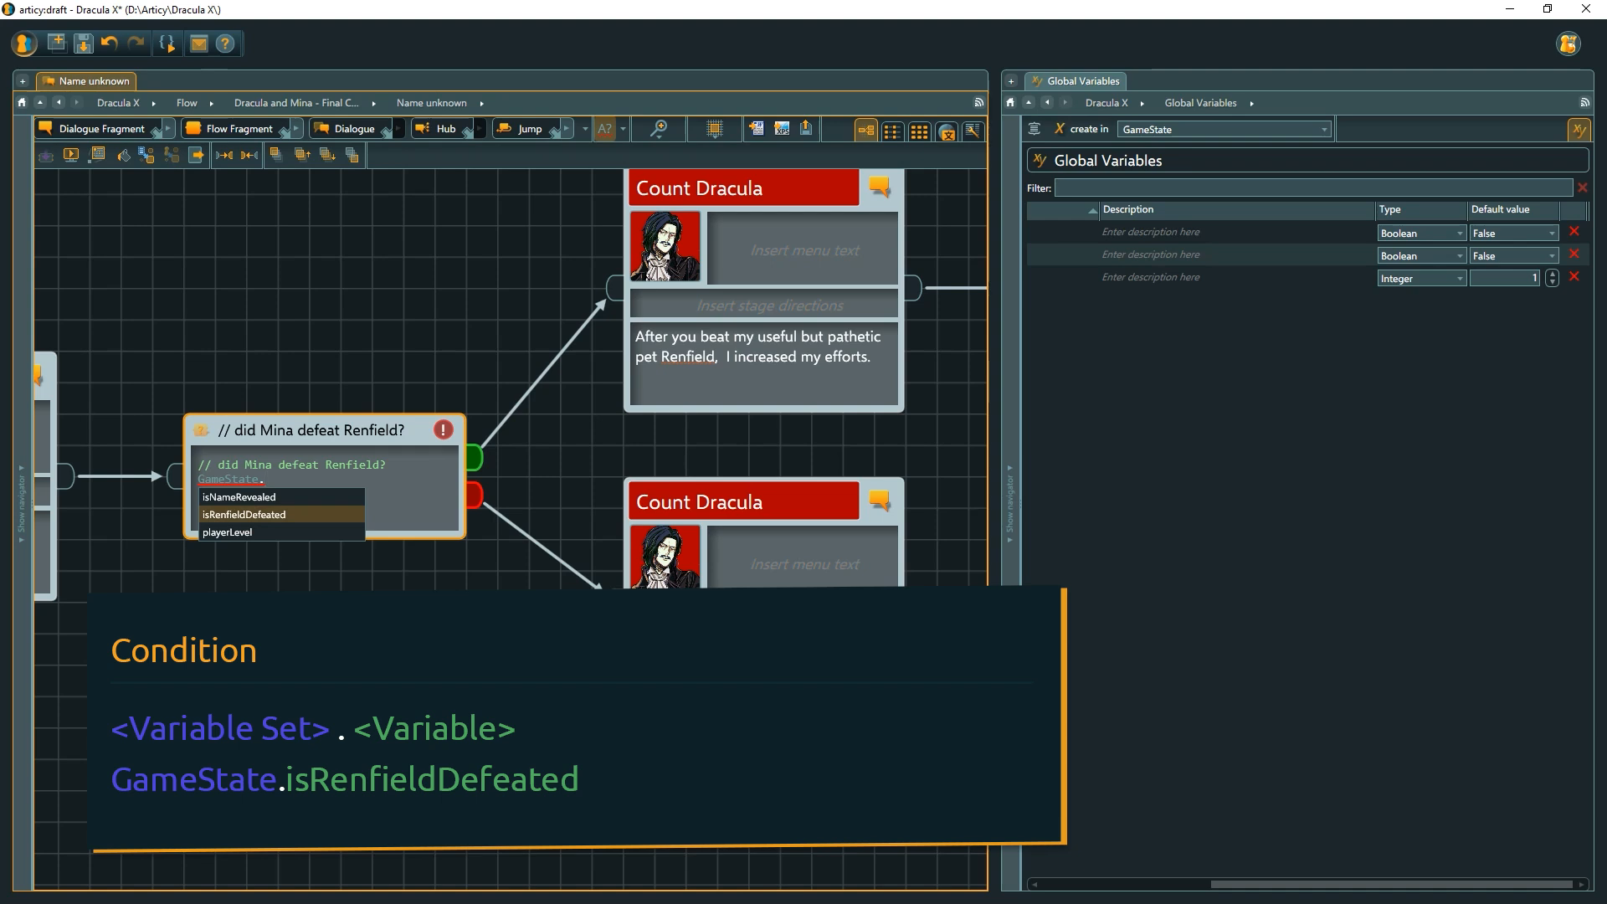
{"action": "key", "text": "Return"}
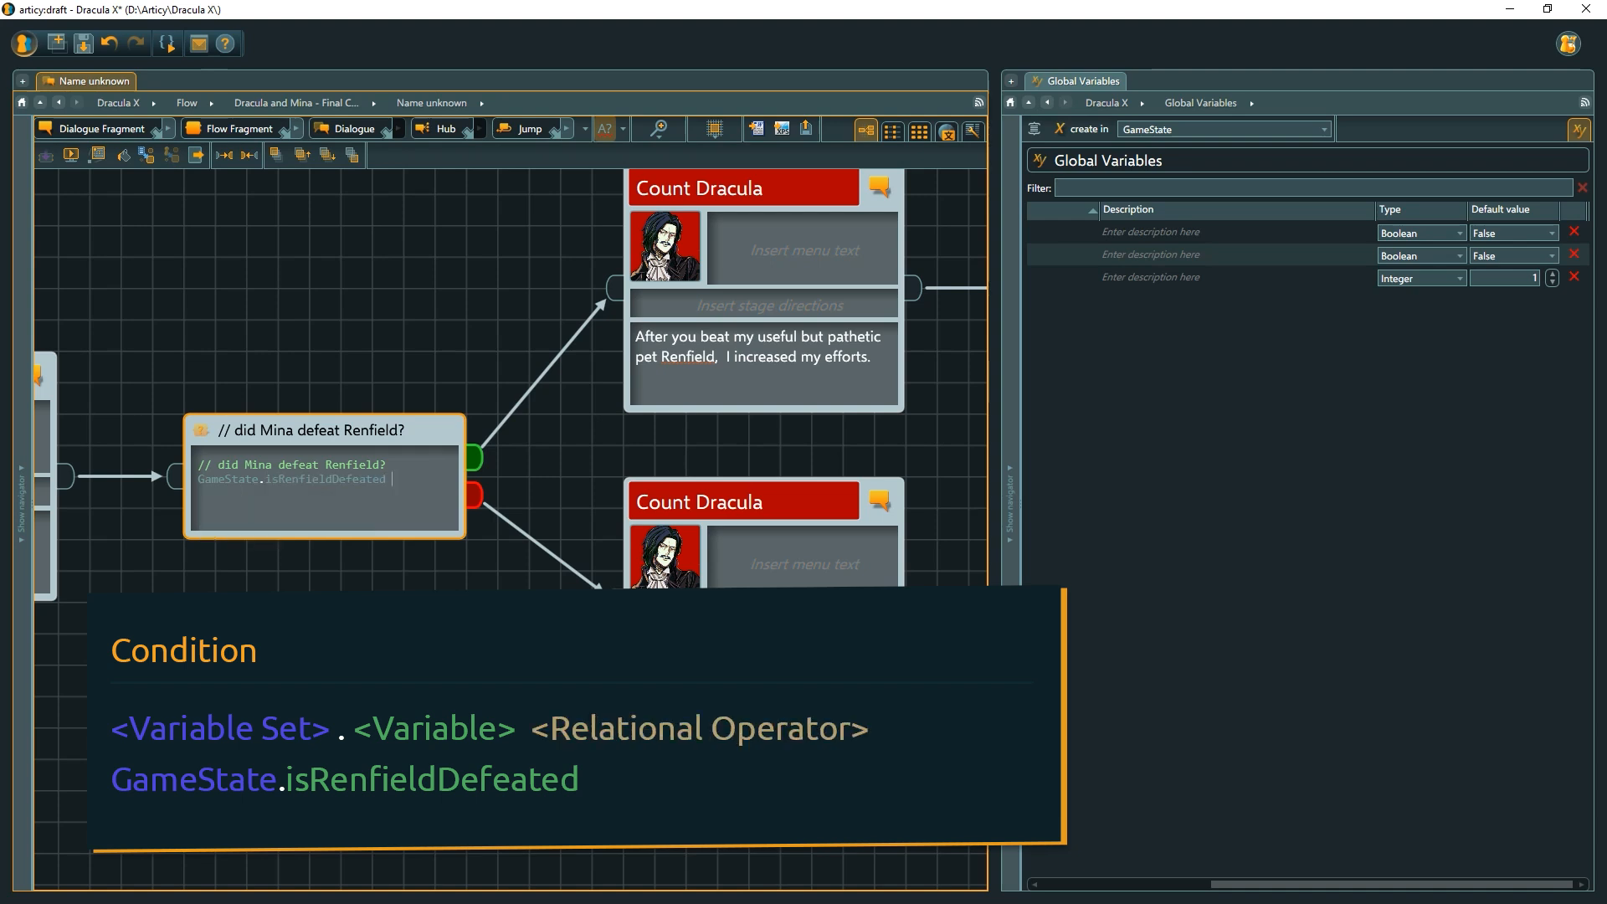
{"action": "type", "text": "== "}
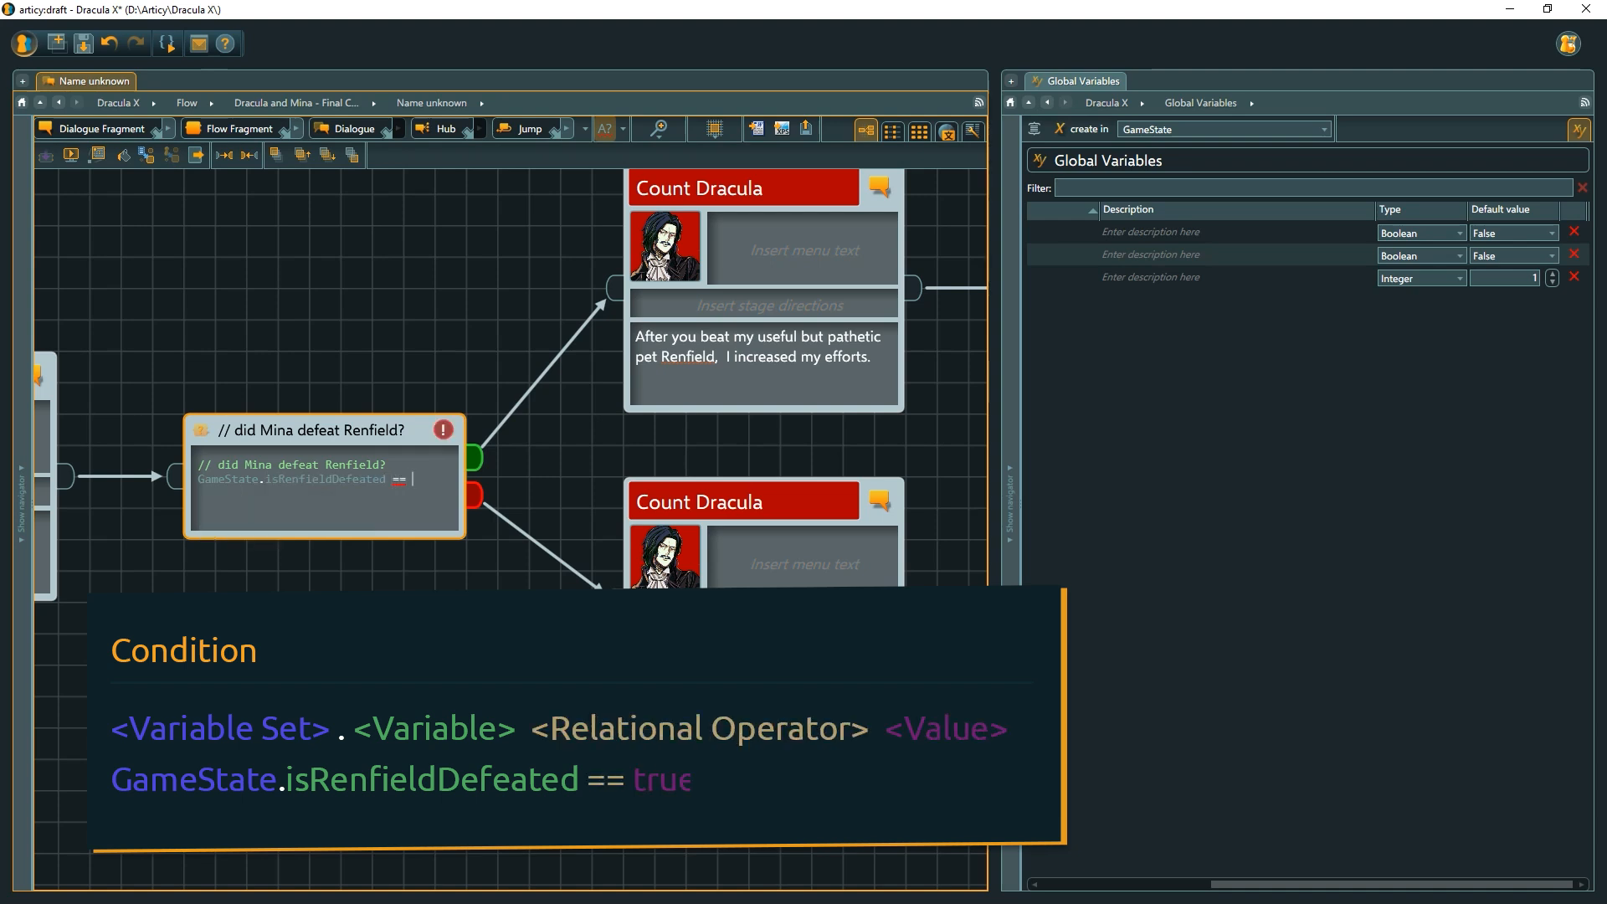
{"action": "type", "text": "true"}
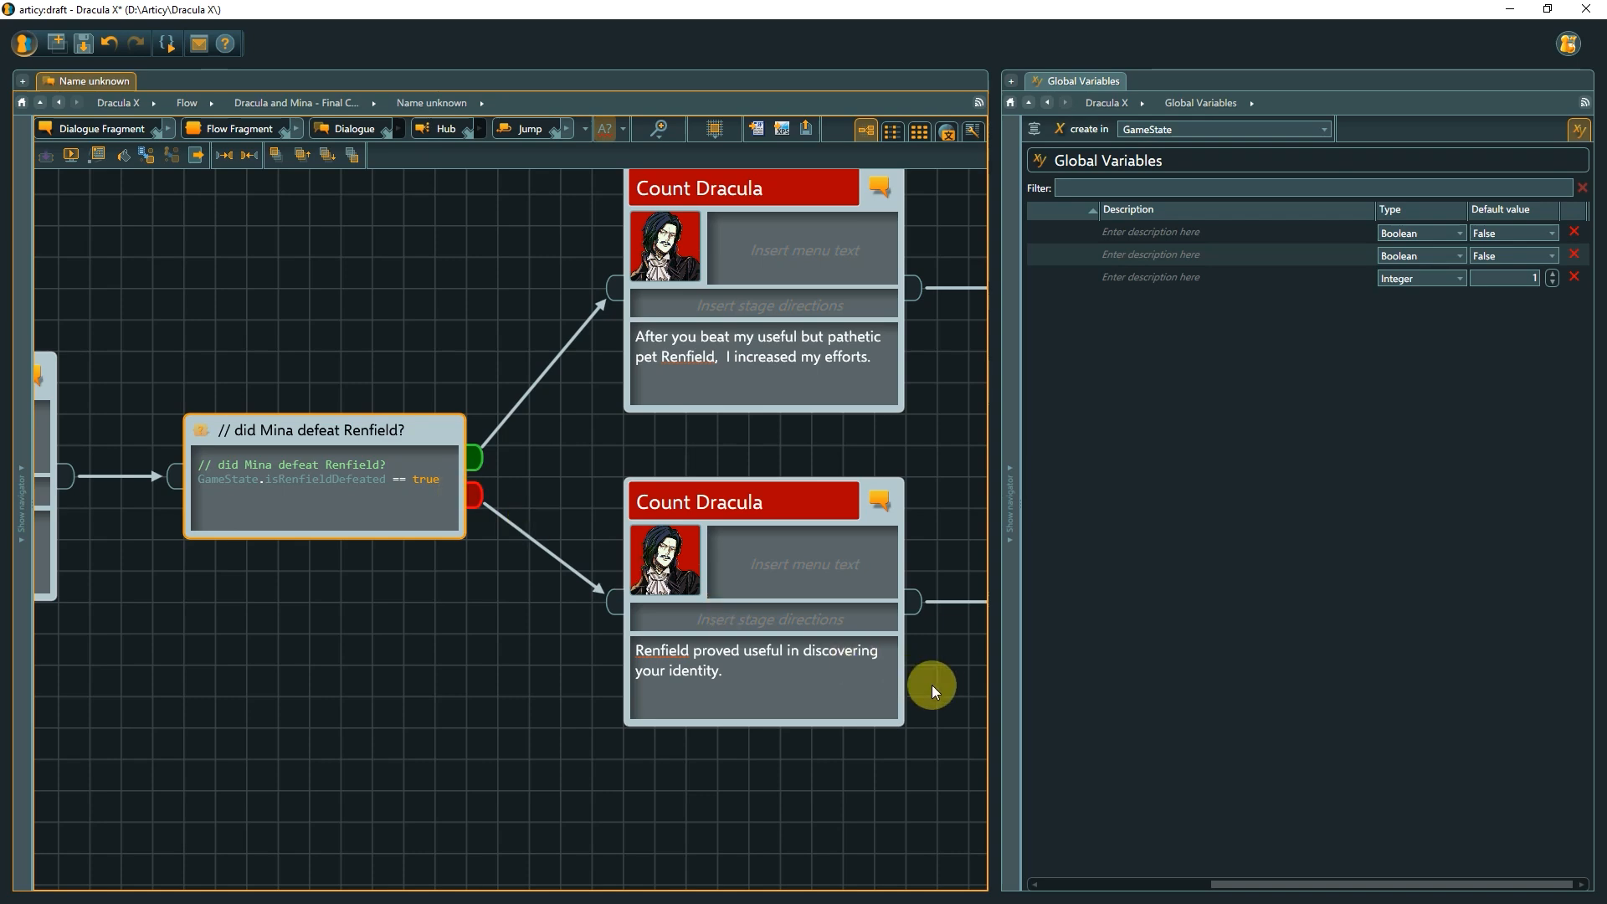
Browse the rest of the 'Name unknown' dialogue flow.
{"action": "left_click_drag", "start_coordinate": [942, 688], "coordinate": [330, 620]}
{"action": "left_click_drag", "start_coordinate": [667, 689], "coordinate": [366, 639]}
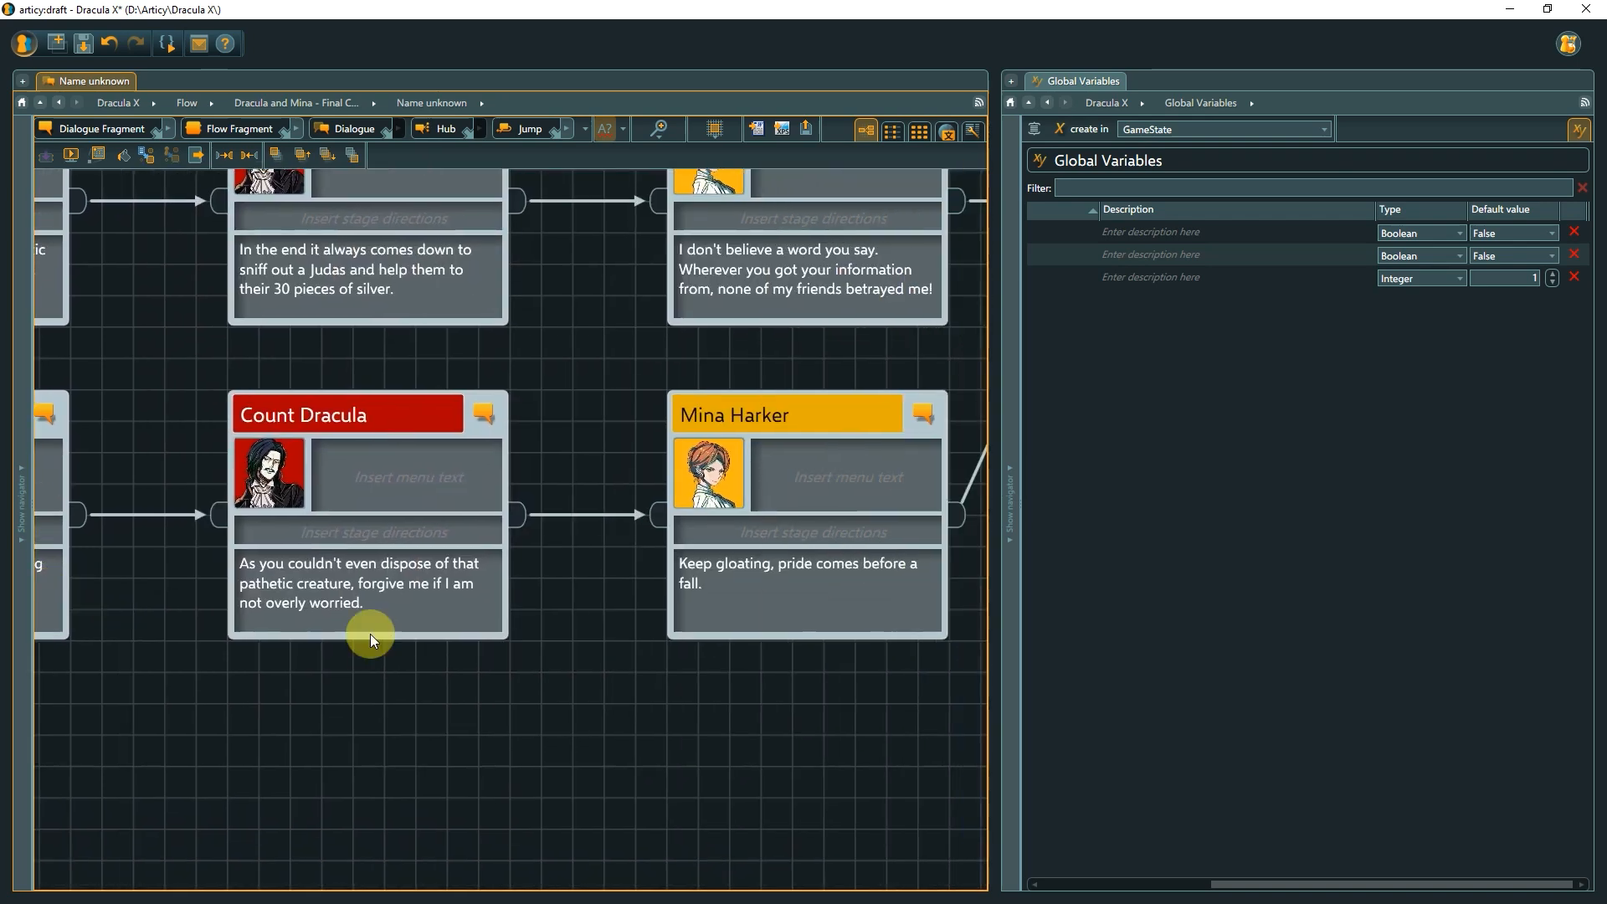
{"action": "left_click_drag", "start_coordinate": [911, 712], "coordinate": [223, 670]}
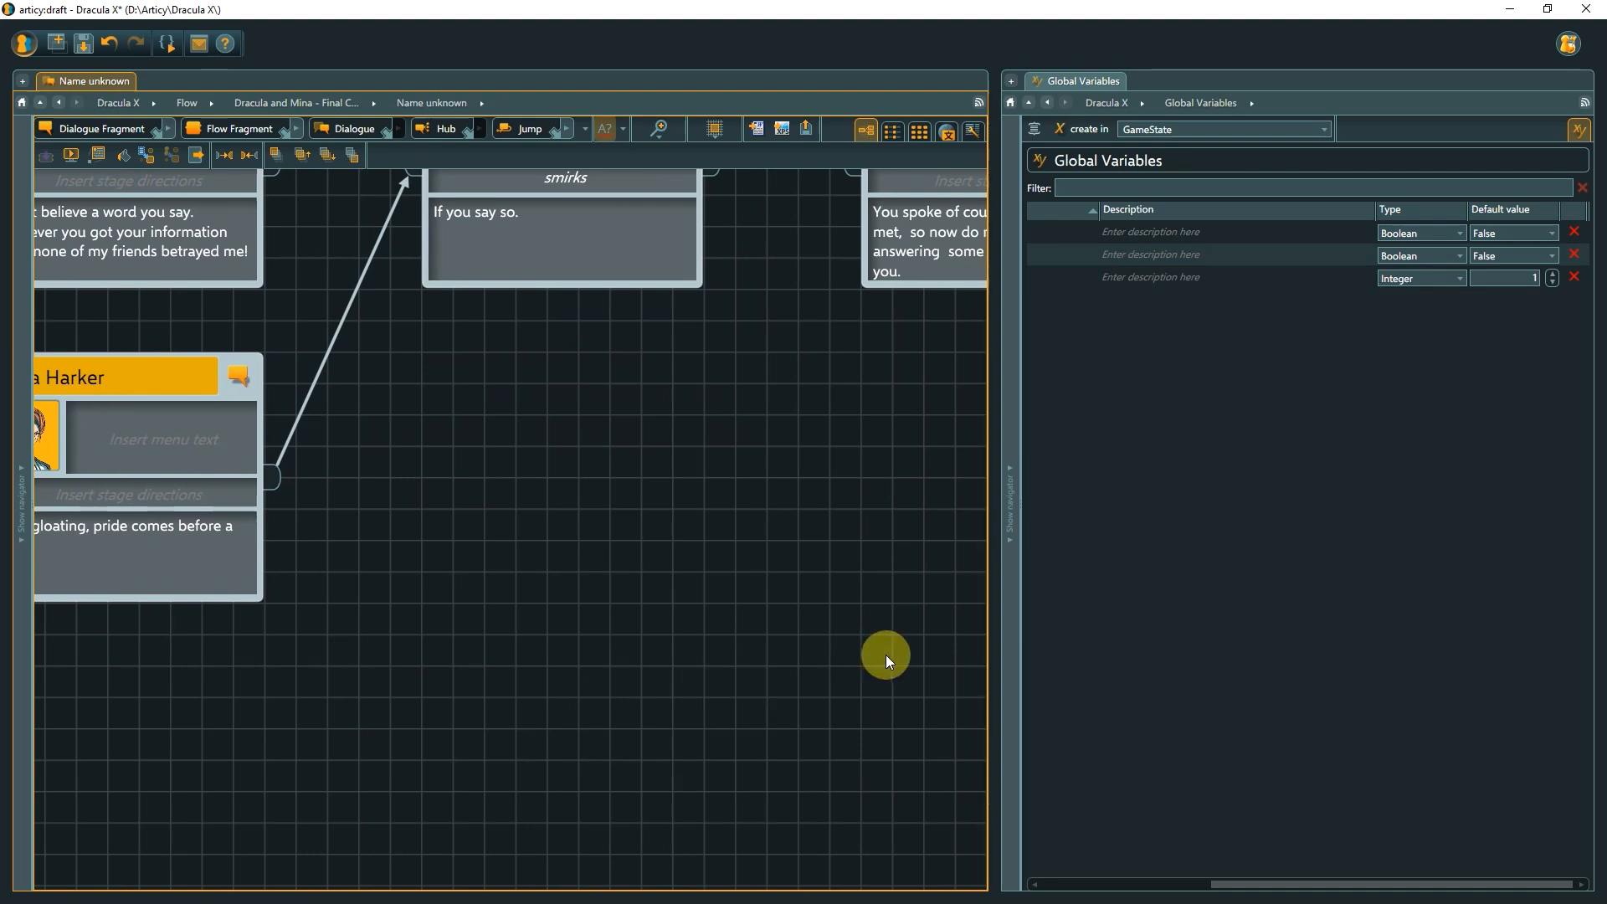
{"action": "left_click_drag", "start_coordinate": [883, 653], "coordinate": [129, 611]}
{"action": "left_click_drag", "start_coordinate": [904, 617], "coordinate": [196, 603]}
{"action": "left_click_drag", "start_coordinate": [718, 603], "coordinate": [258, 652]}
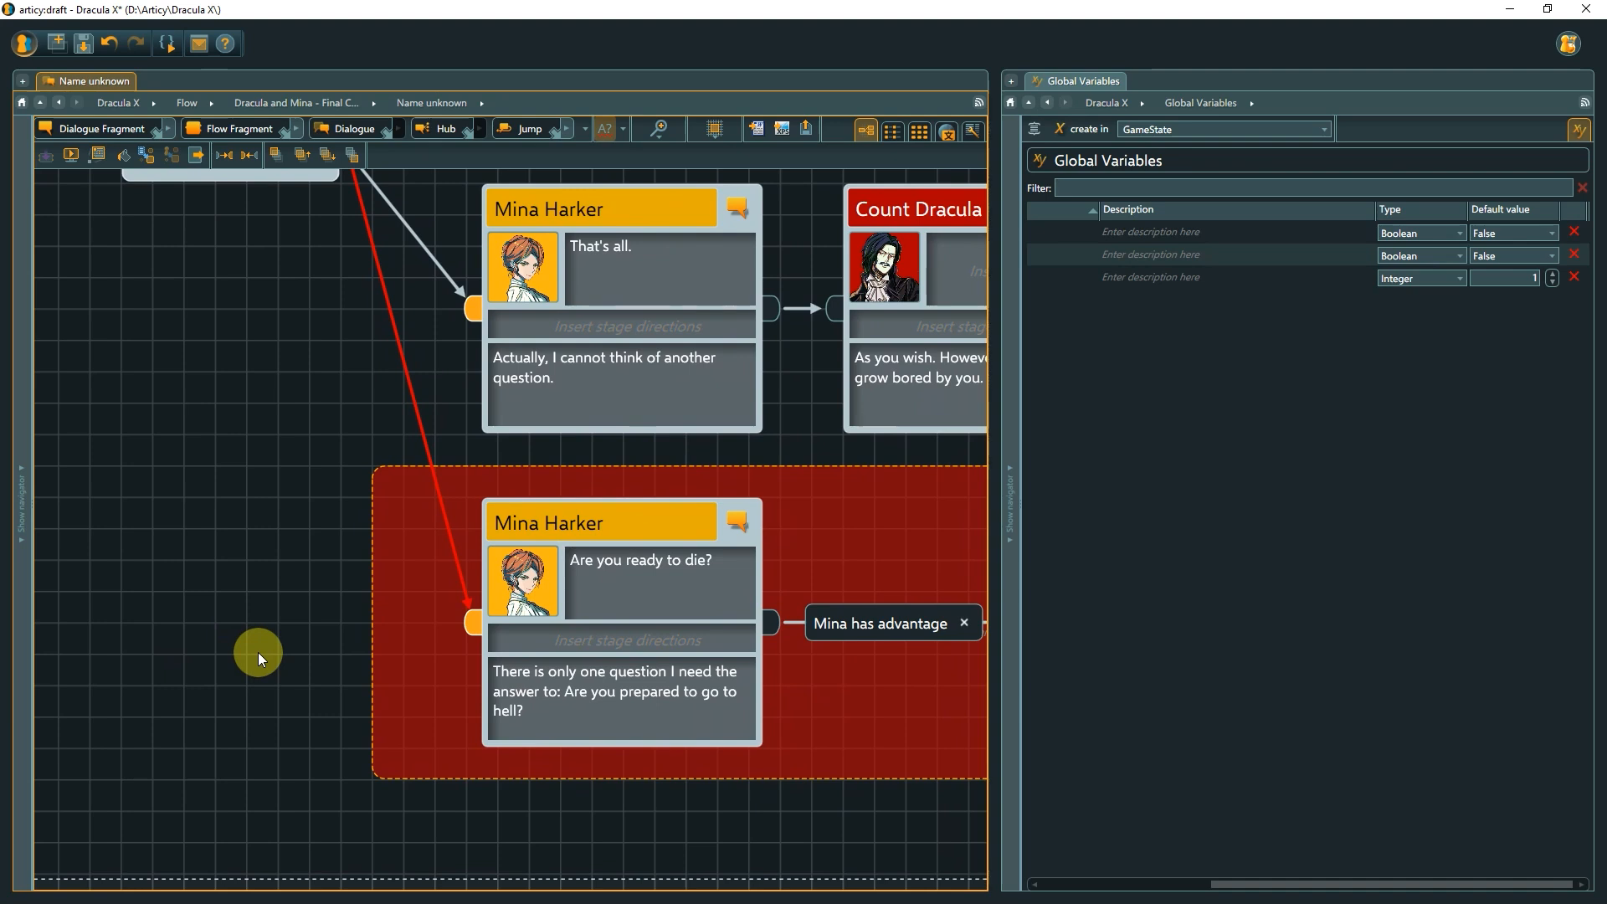
Create a new global variable set named Inventory.
{"action": "double_click", "coordinate": [471, 621]}
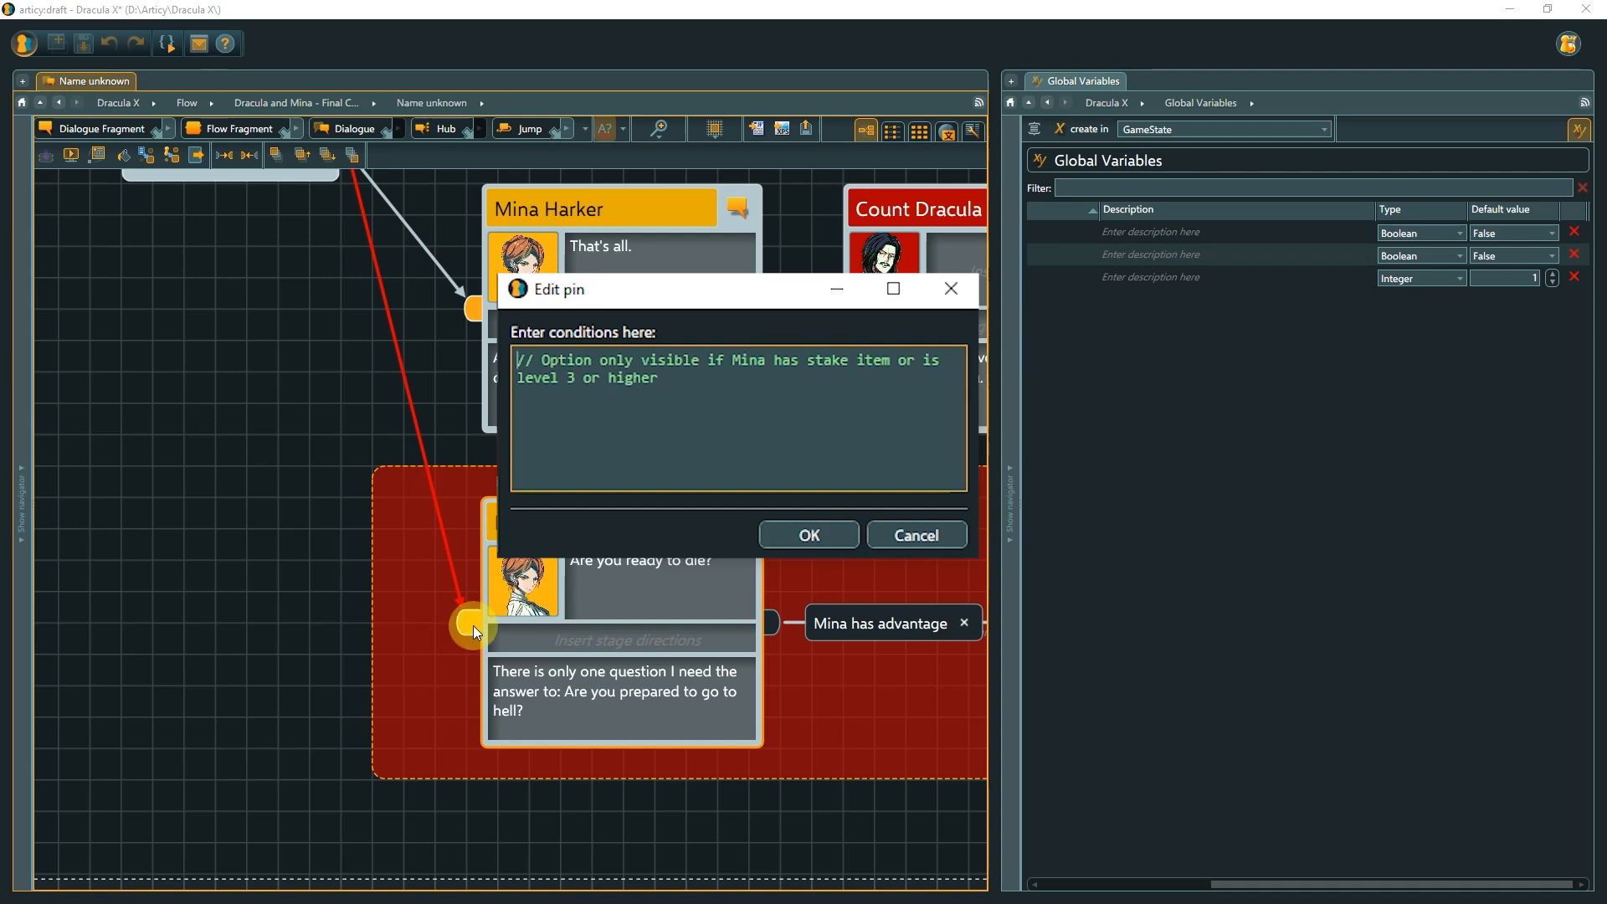
{"action": "left_click", "coordinate": [791, 532]}
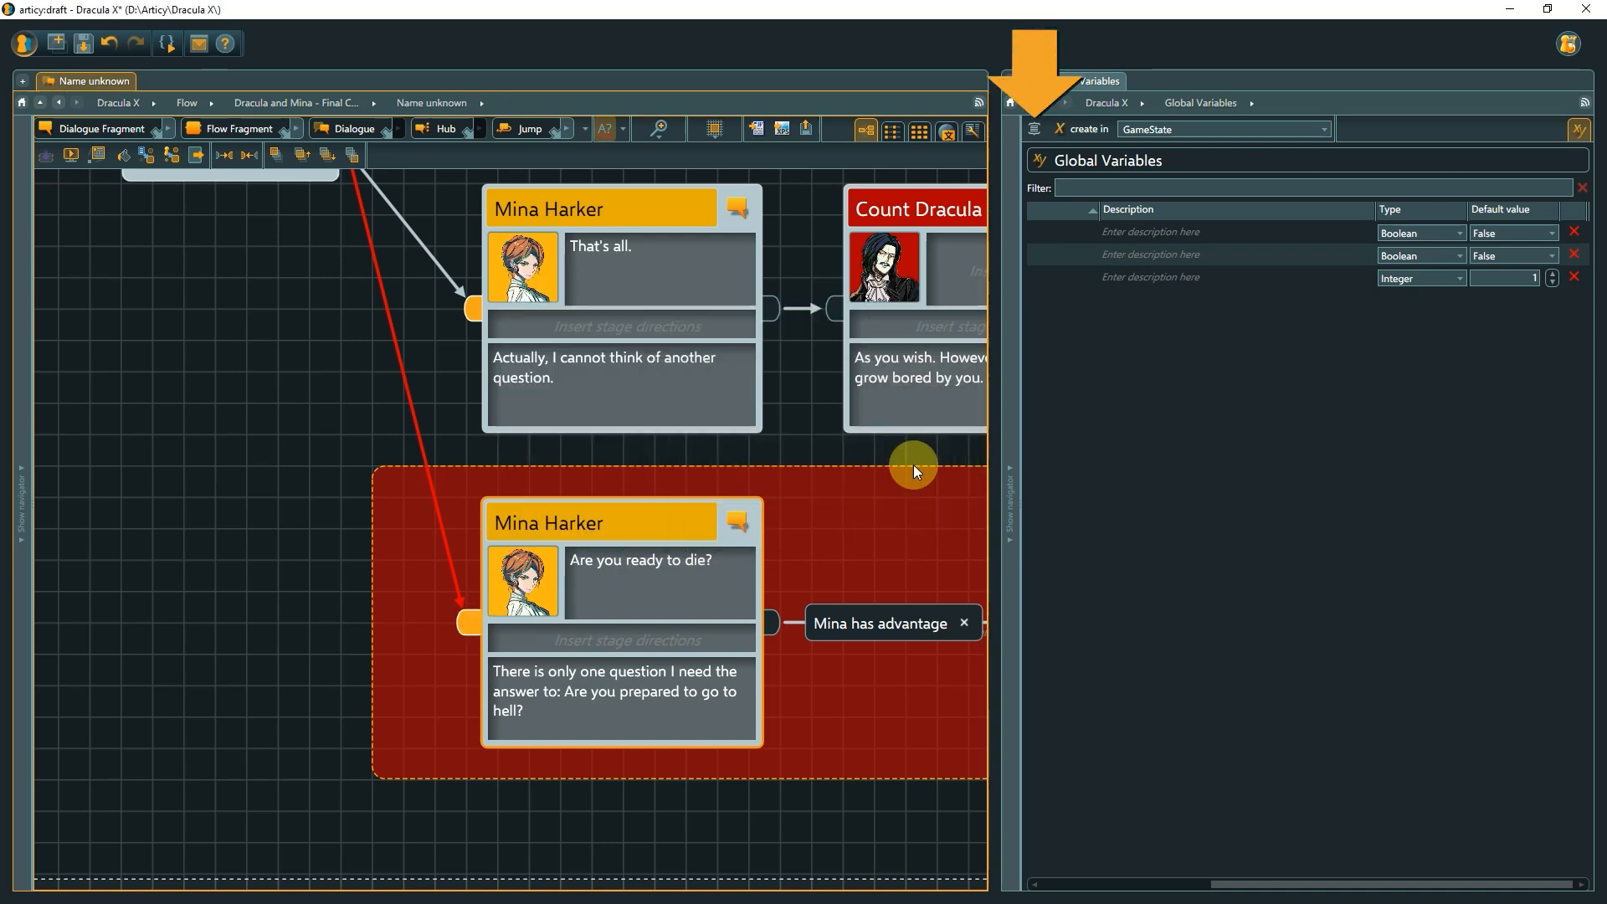
{"action": "left_click", "coordinate": [1034, 130]}
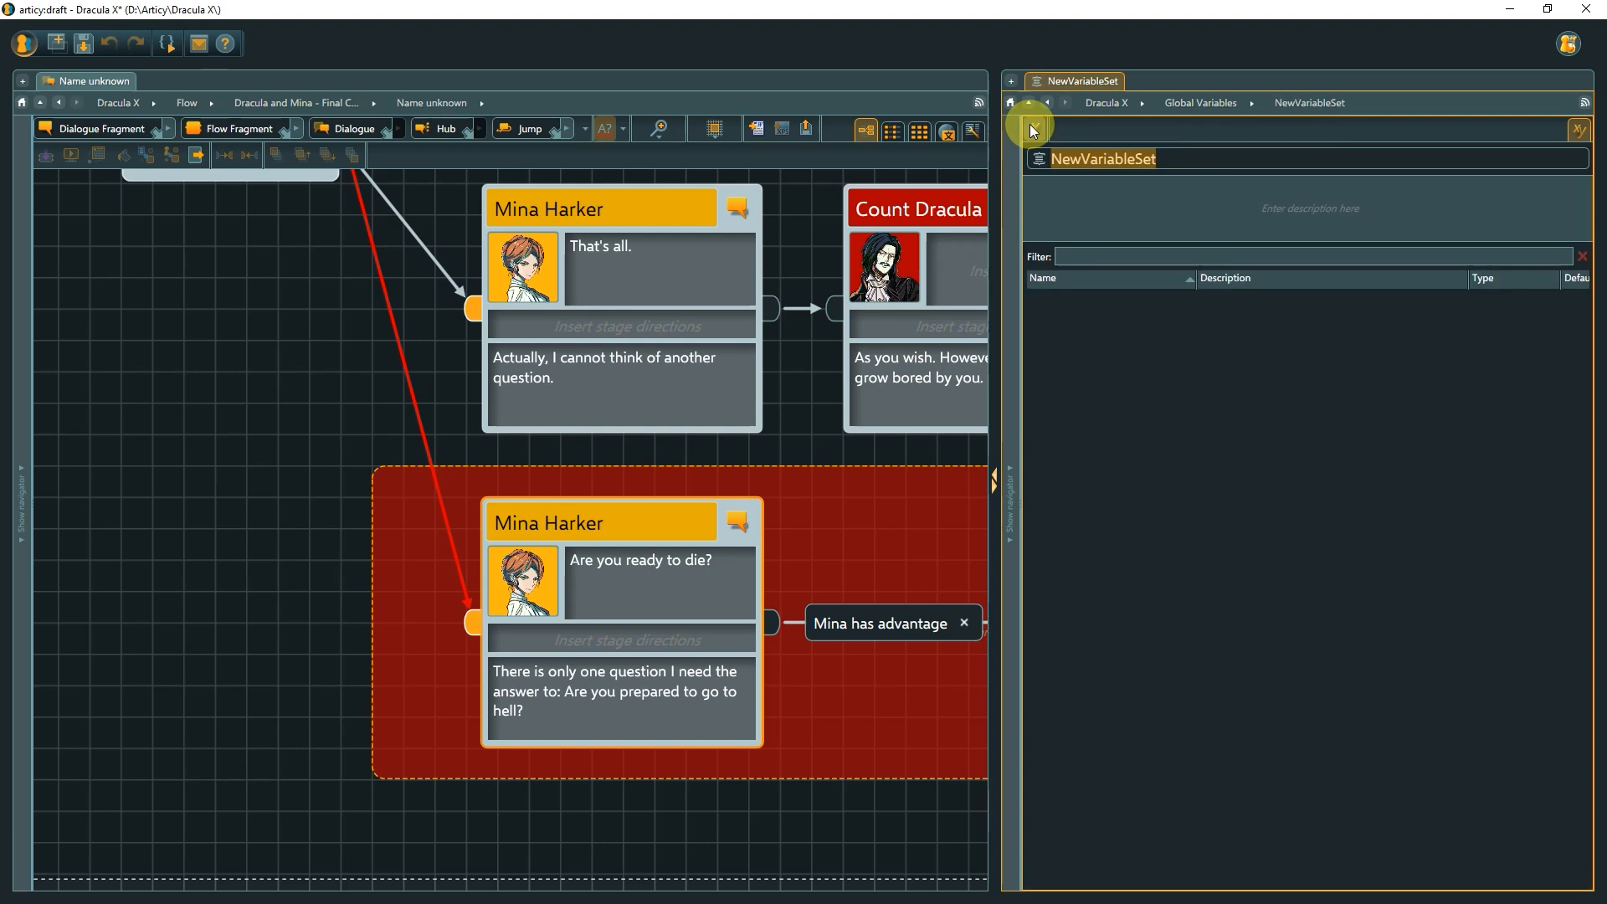
{"action": "type", "text": "Inventory"}
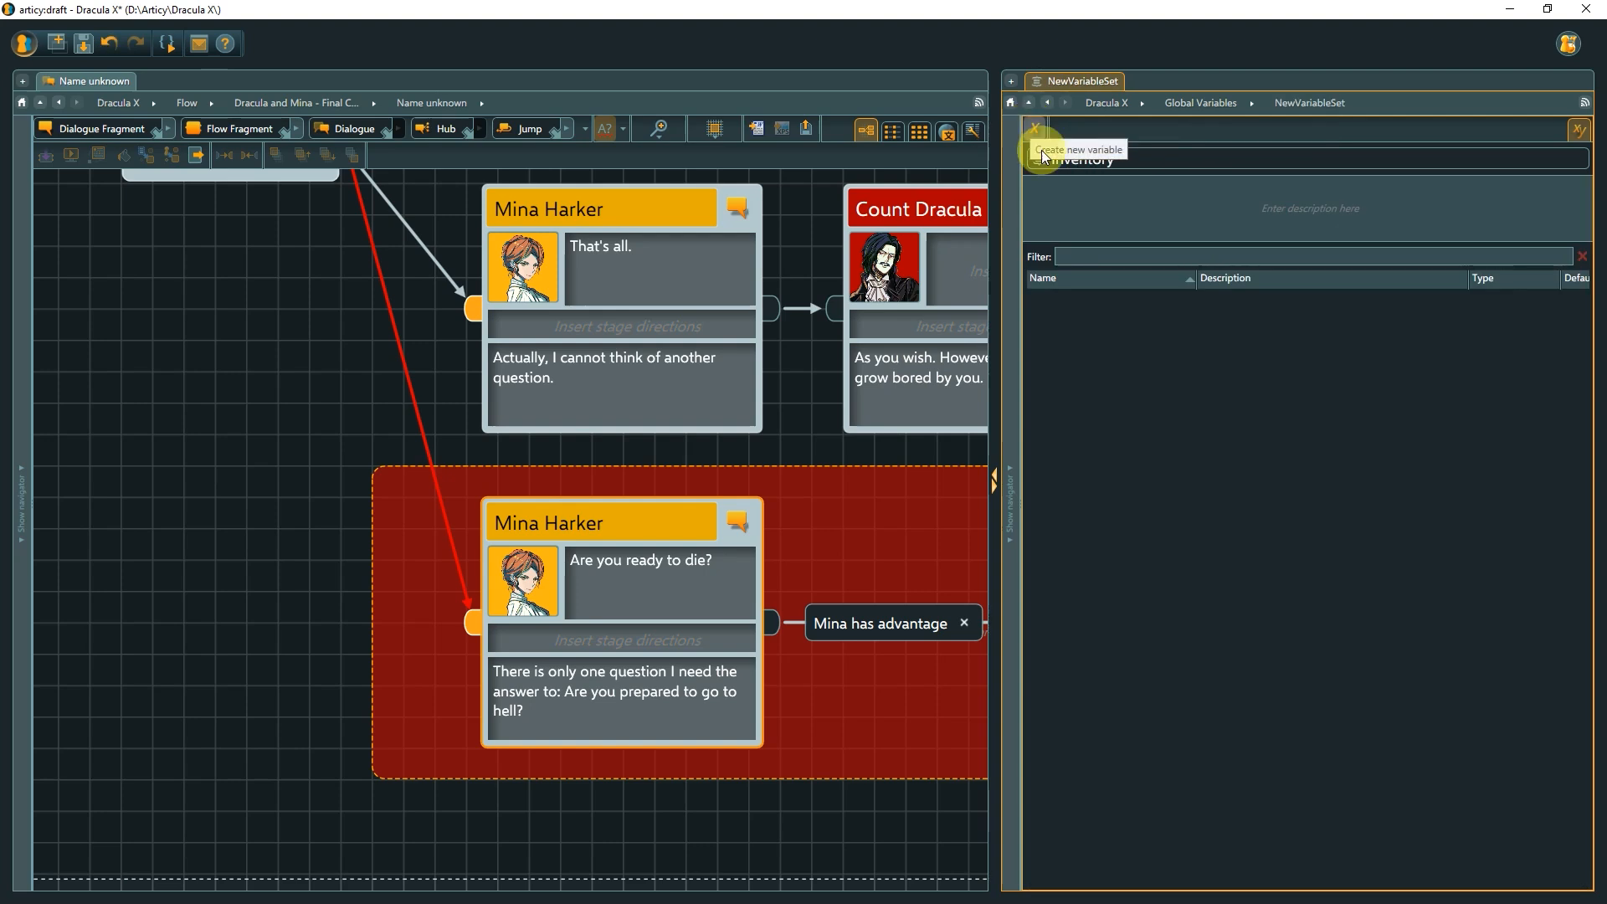
Add a Boolean variable named stake to the Inventory set with default value True.
{"action": "left_click", "coordinate": [1101, 260]}
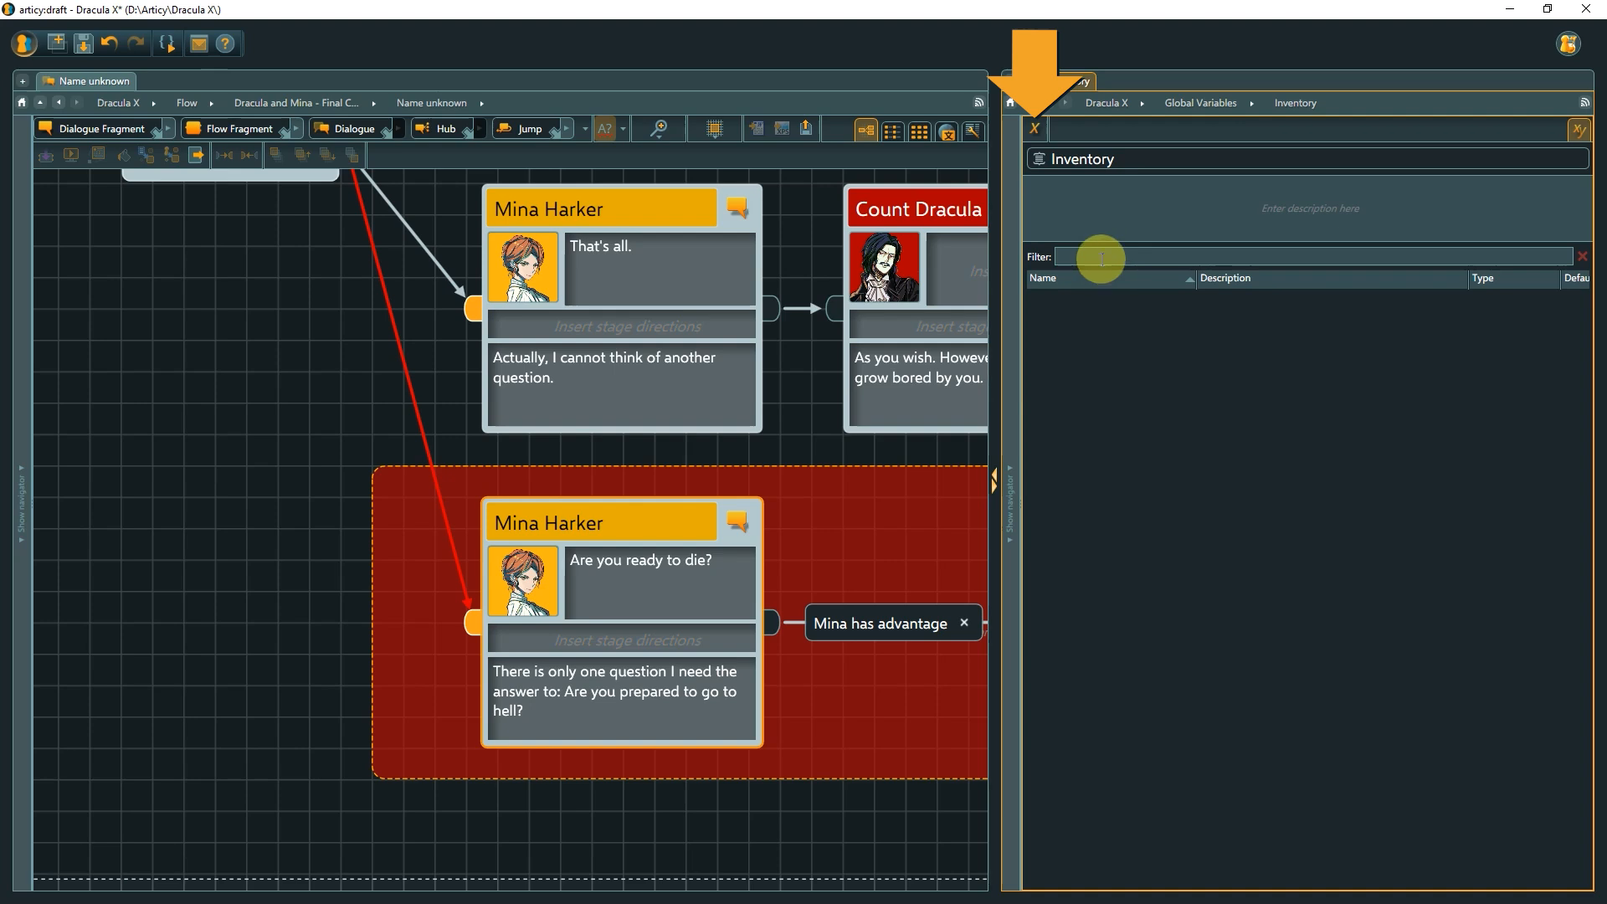
{"action": "left_click", "coordinate": [1031, 128]}
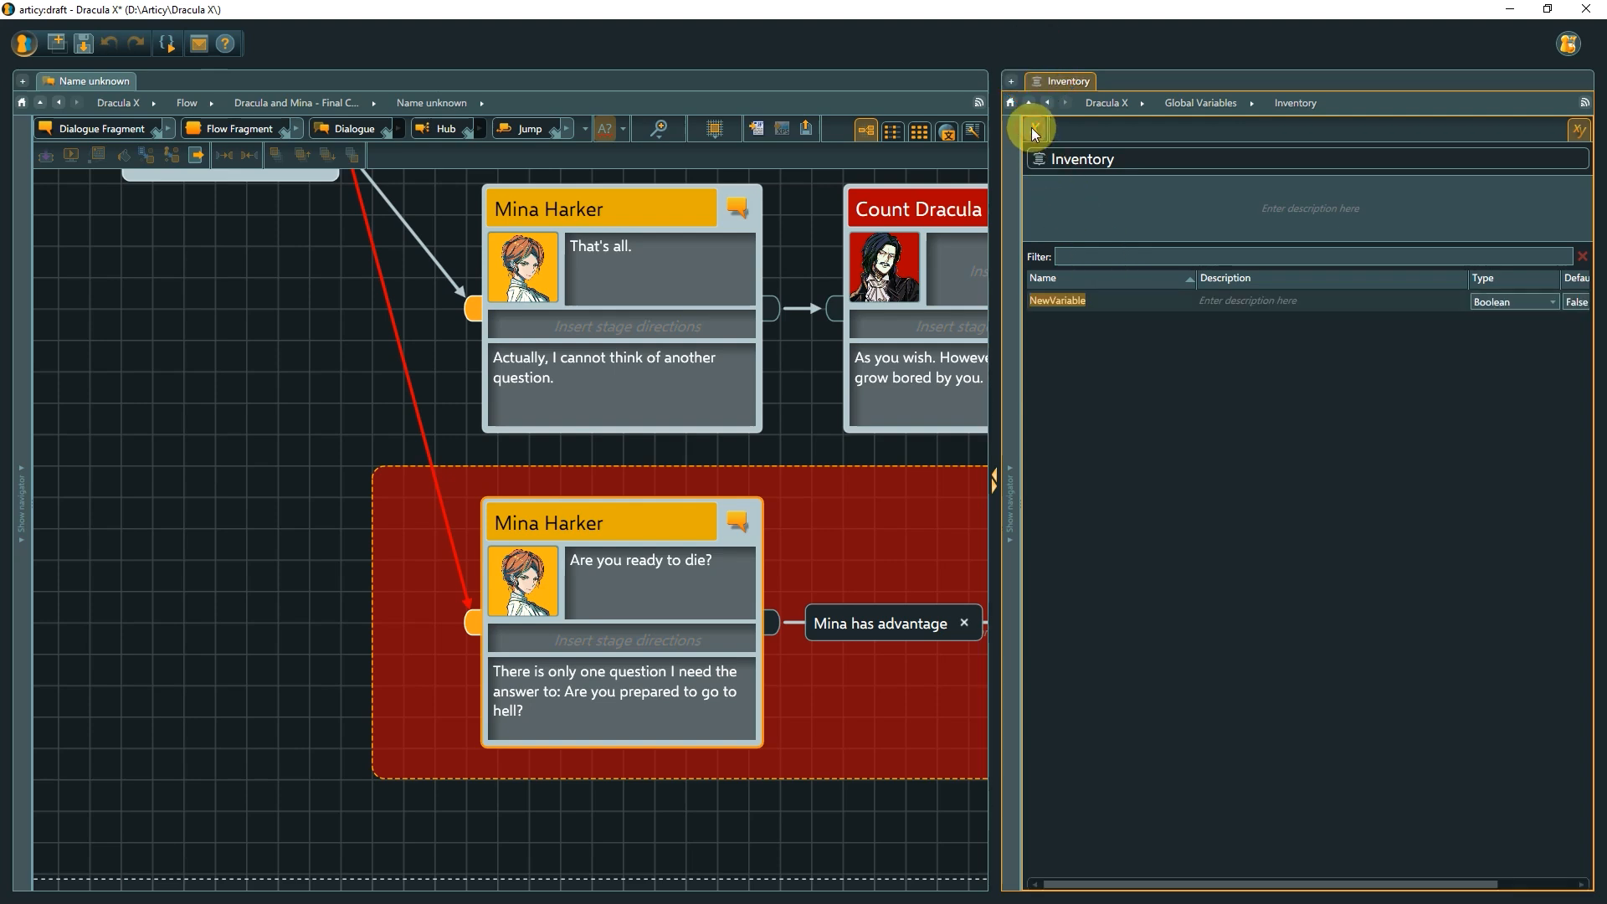
{"action": "type", "text": "stake"}
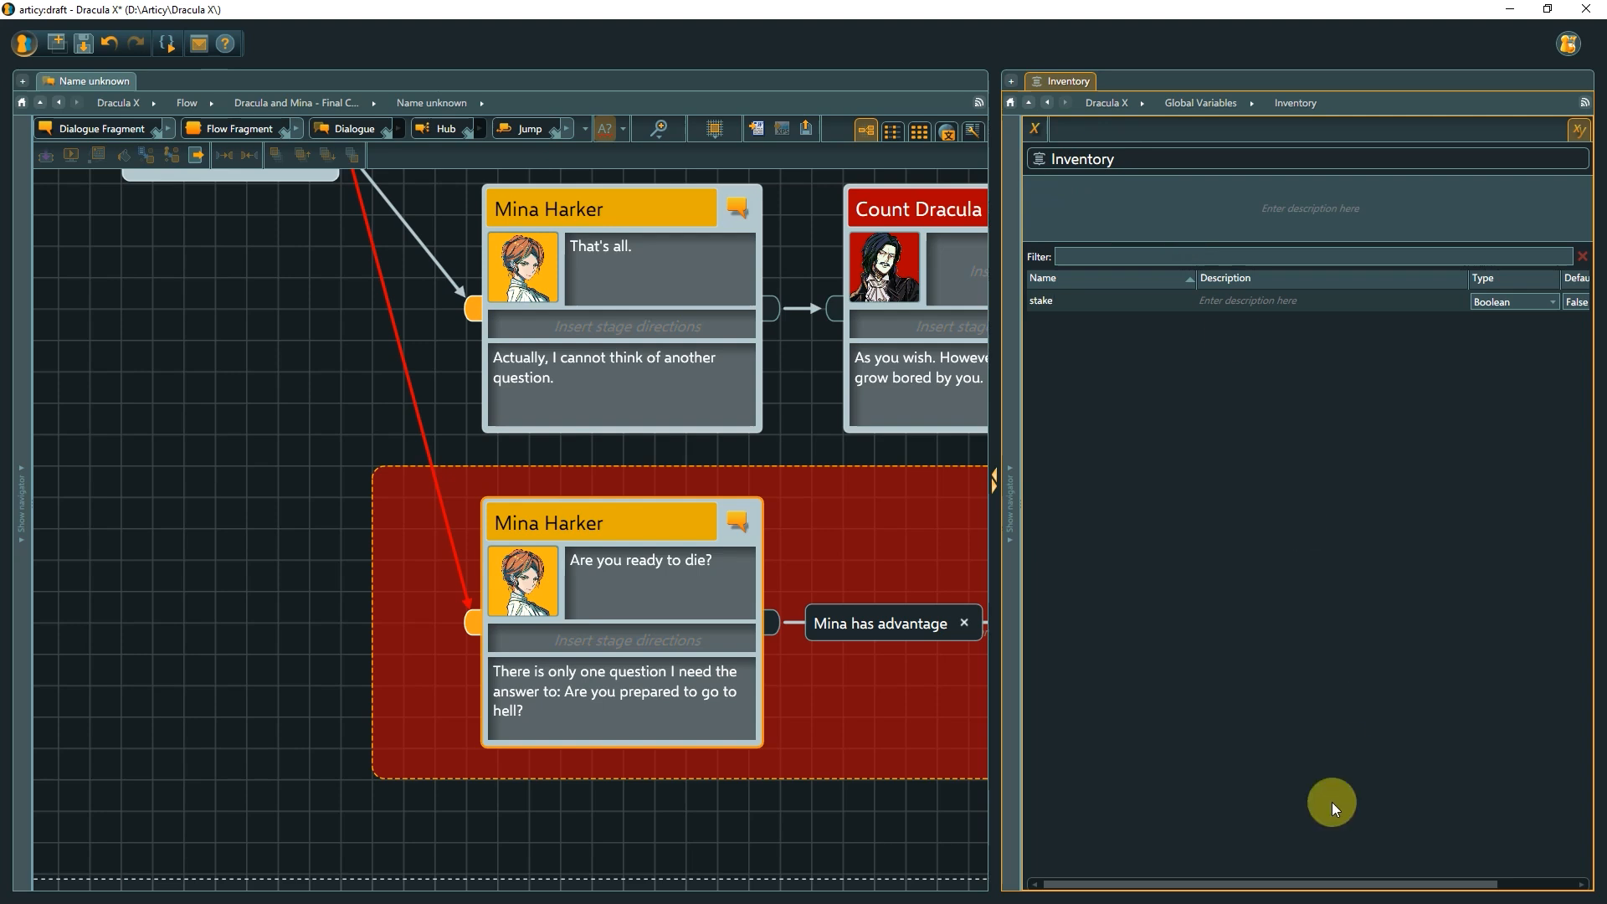
{"action": "left_click_drag", "start_coordinate": [1273, 881], "coordinate": [1370, 886]}
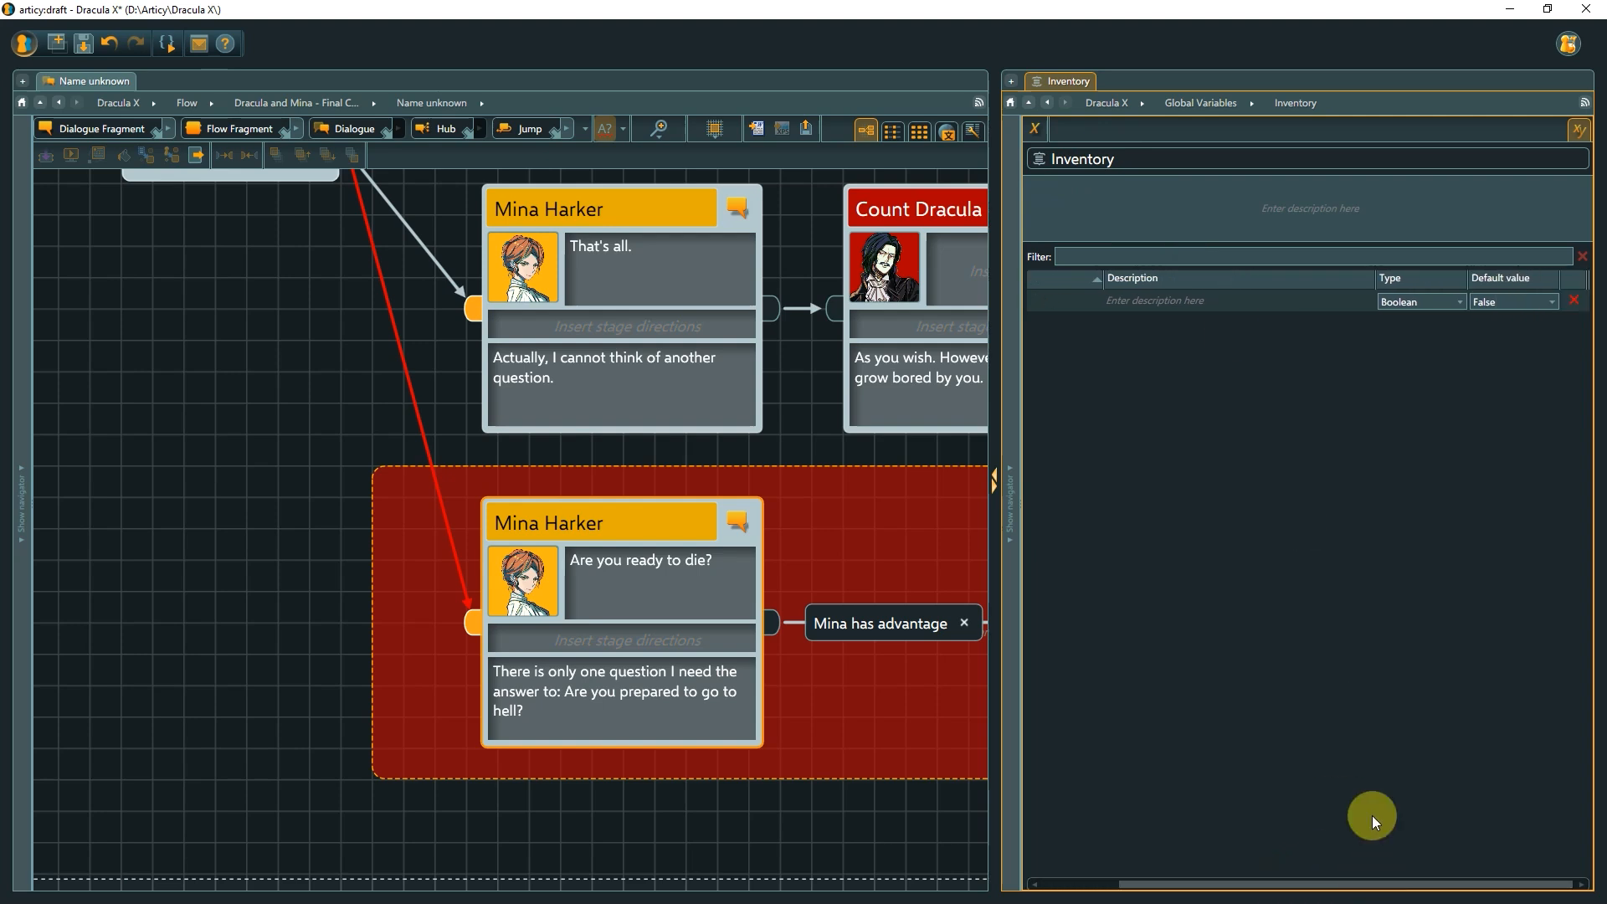
{"action": "left_click", "coordinate": [1553, 303]}
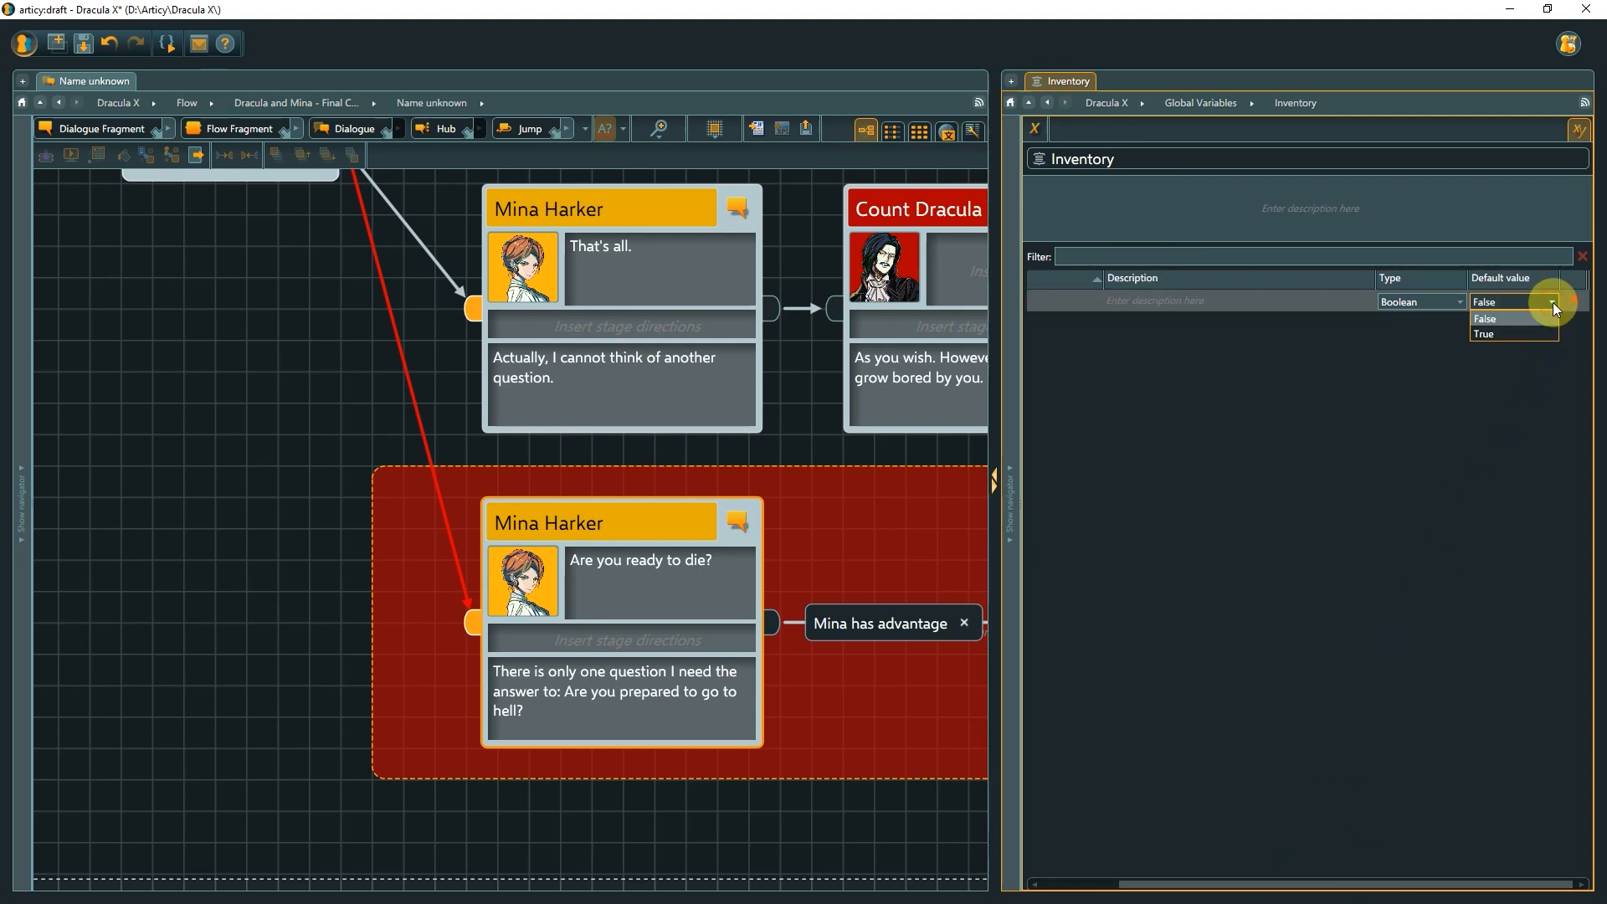
{"action": "left_click", "coordinate": [1523, 333]}
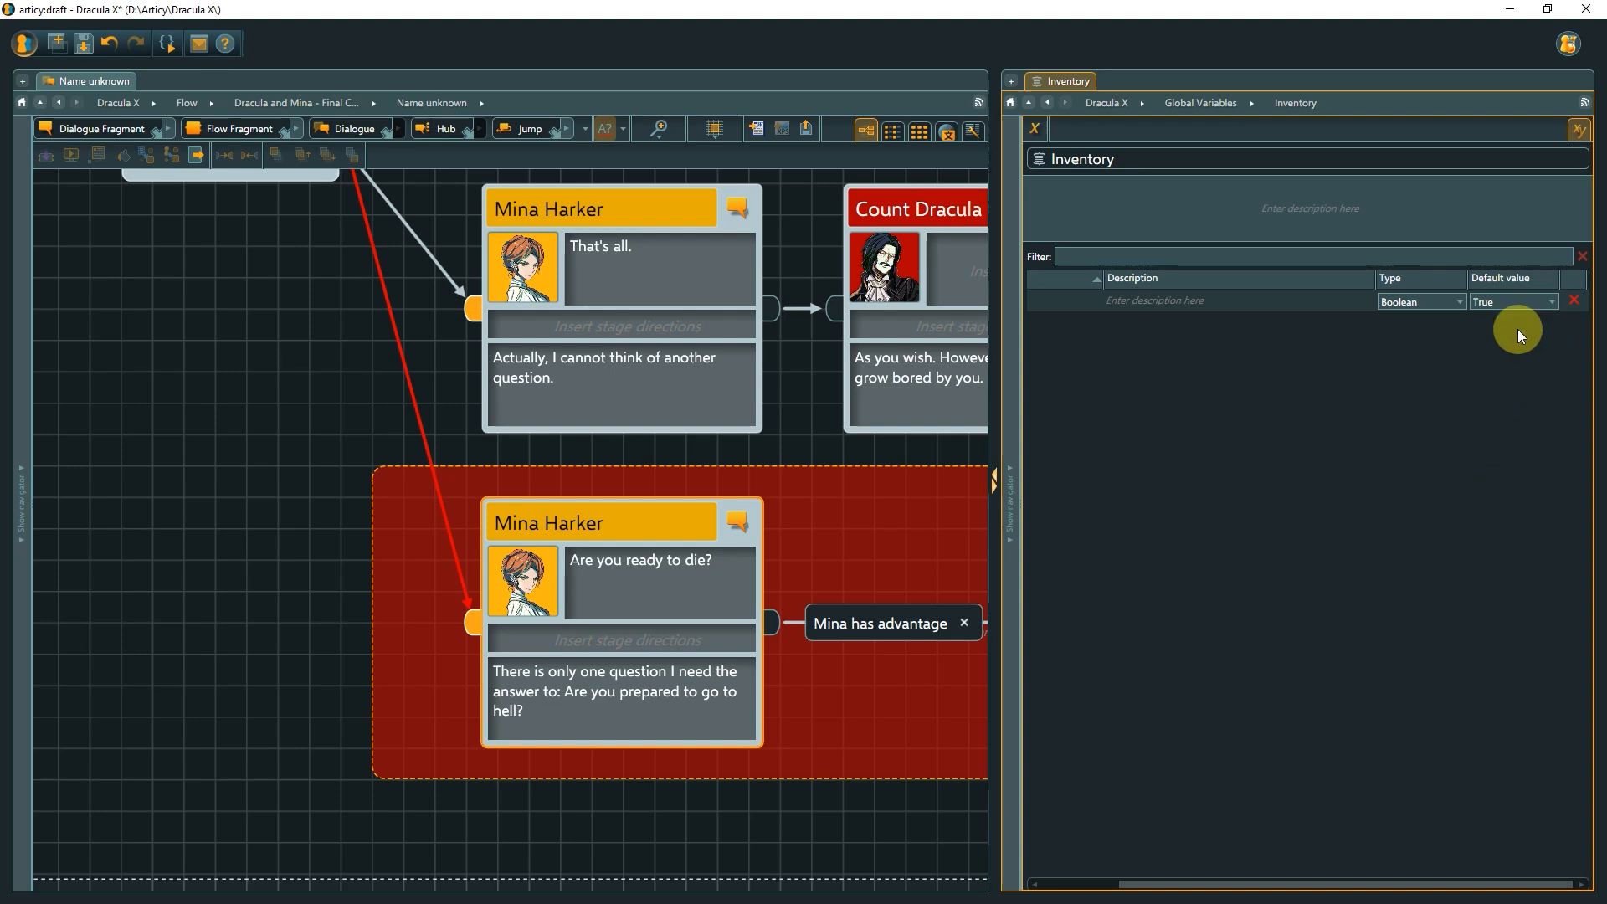
In the input pin of the 'Are you ready to die?' node, enter Inventory.stake == true and GameState.playerLevel > 2 on separate lines.
{"action": "left_click", "coordinate": [1227, 104]}
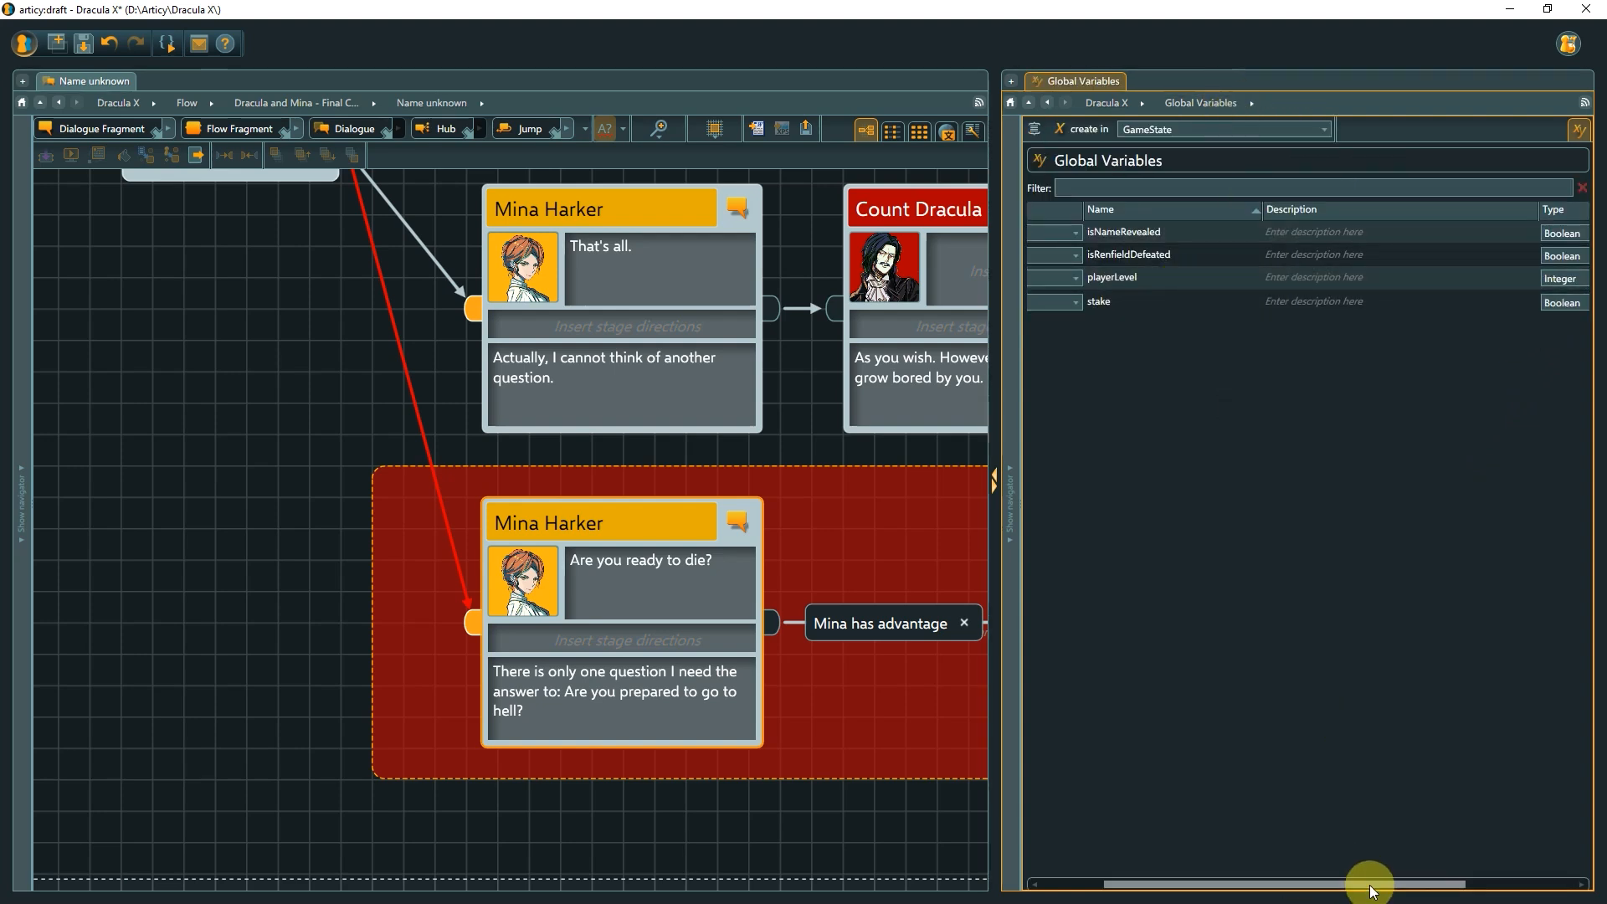
{"action": "left_click_drag", "start_coordinate": [1370, 885], "coordinate": [1288, 884]}
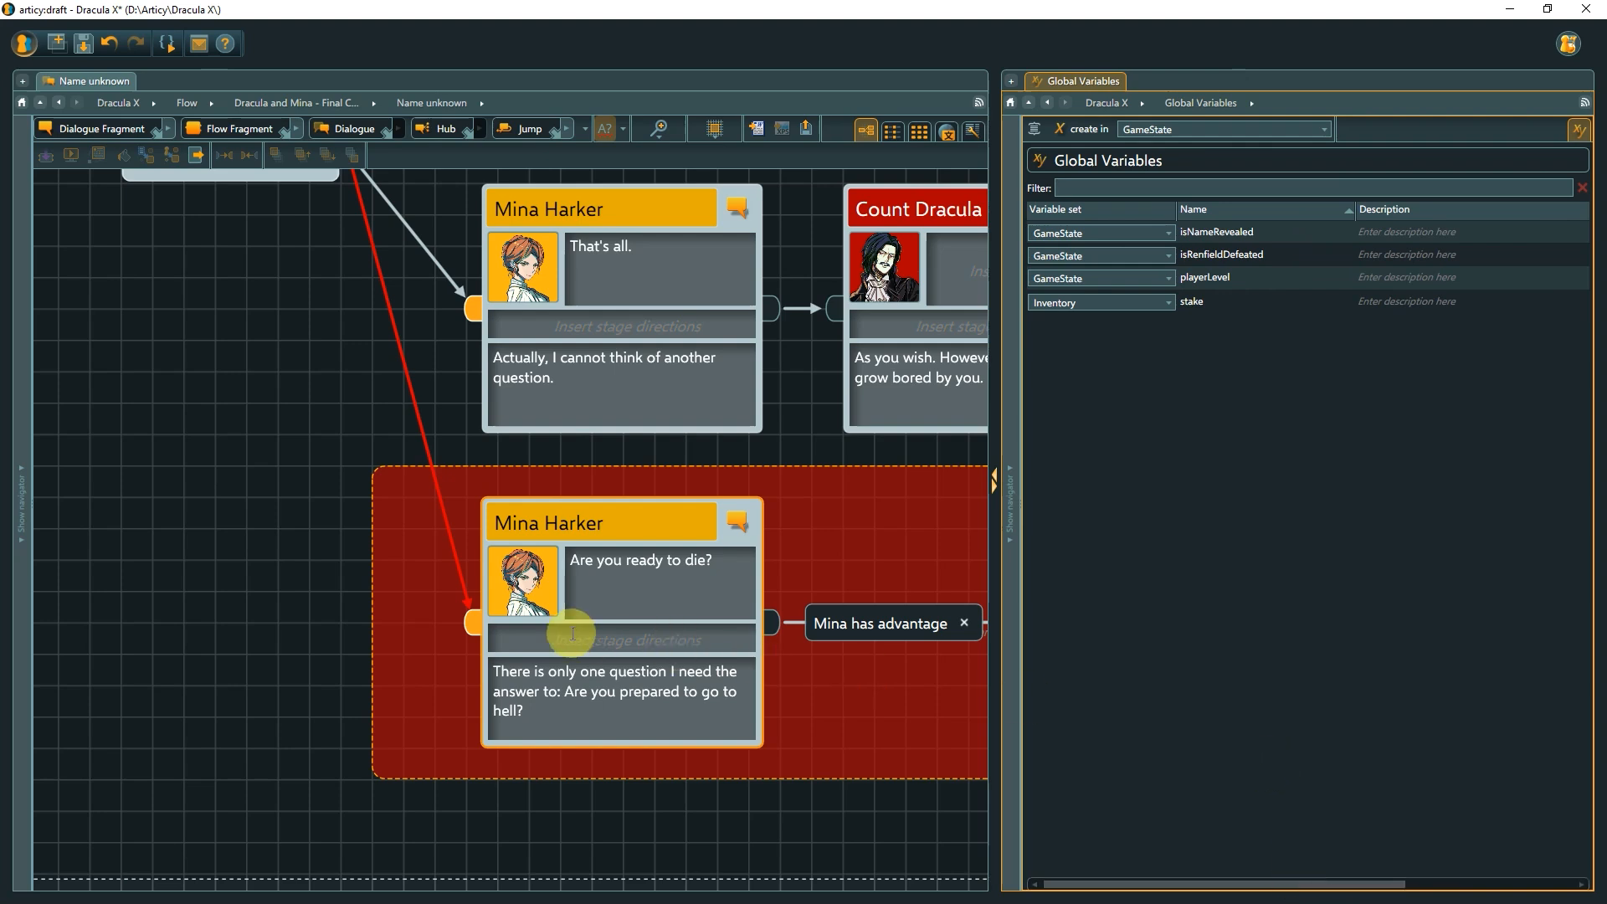
{"action": "double_click", "coordinate": [473, 628]}
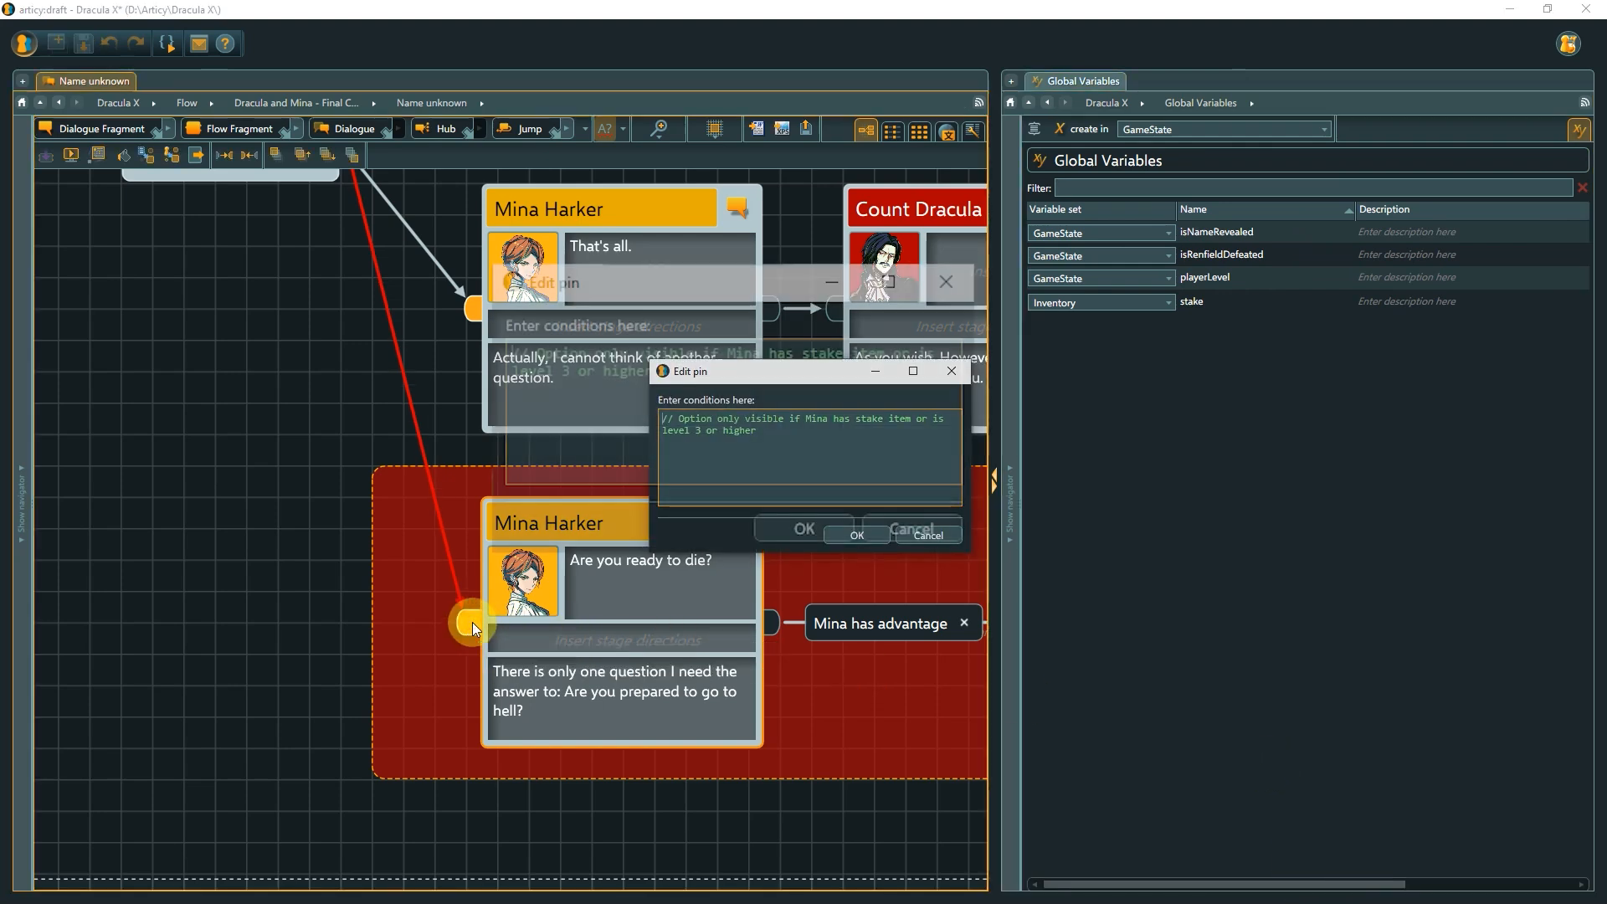
{"action": "left_click", "coordinate": [667, 375]}
{"action": "key", "text": "Return"}
{"action": "type", "text": "Inventory"}
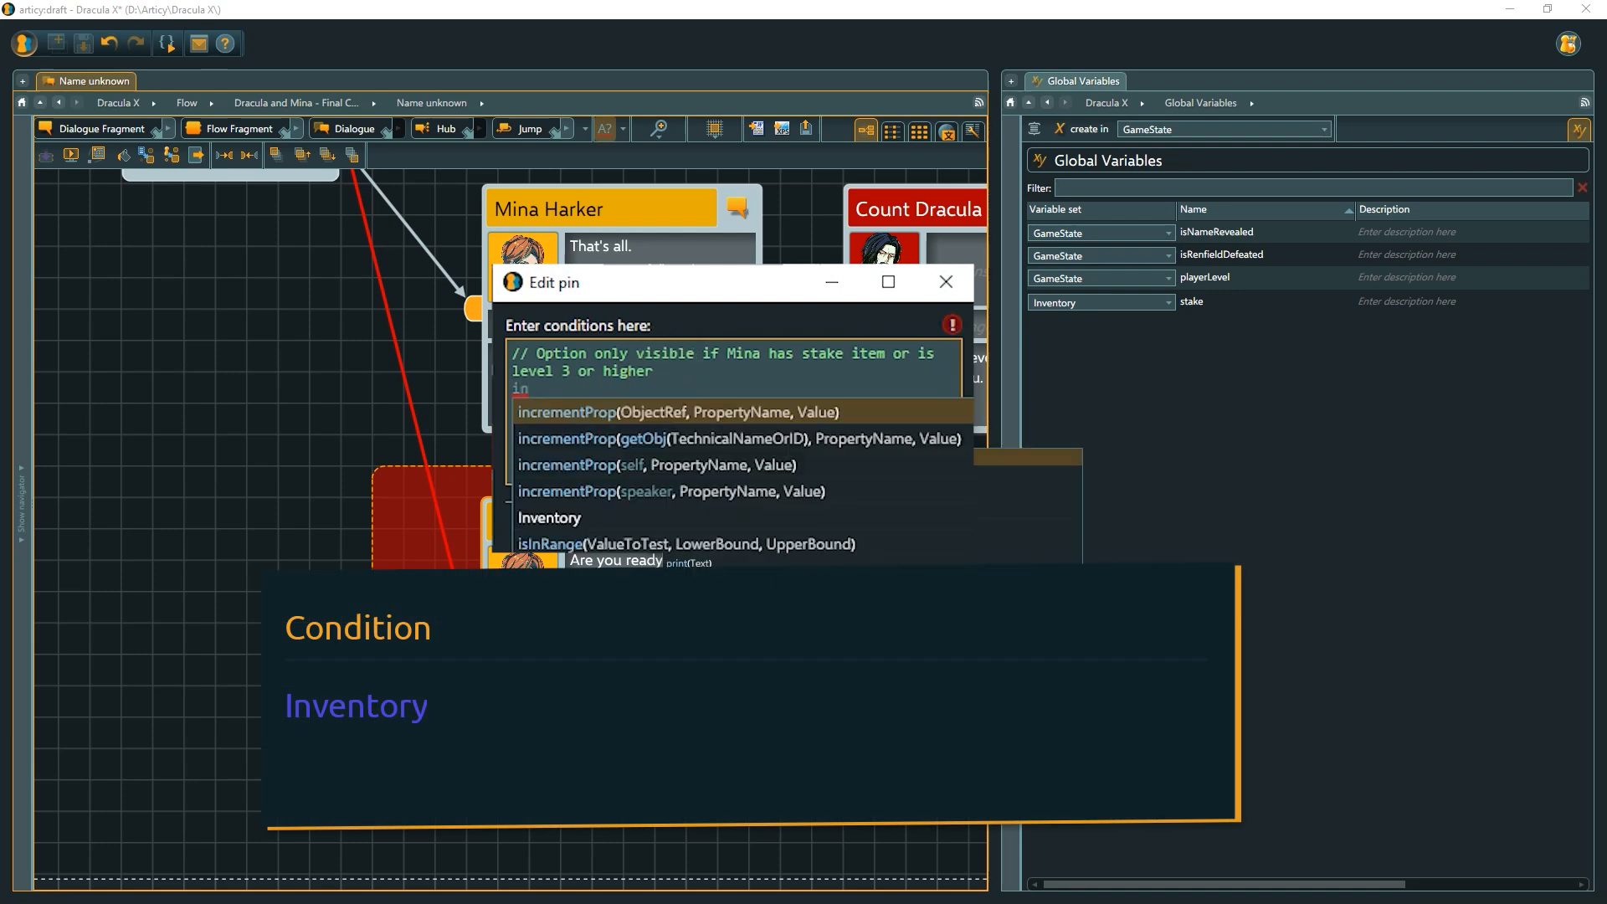
{"action": "type", "text": ".s"}
{"action": "key", "text": "Return"}
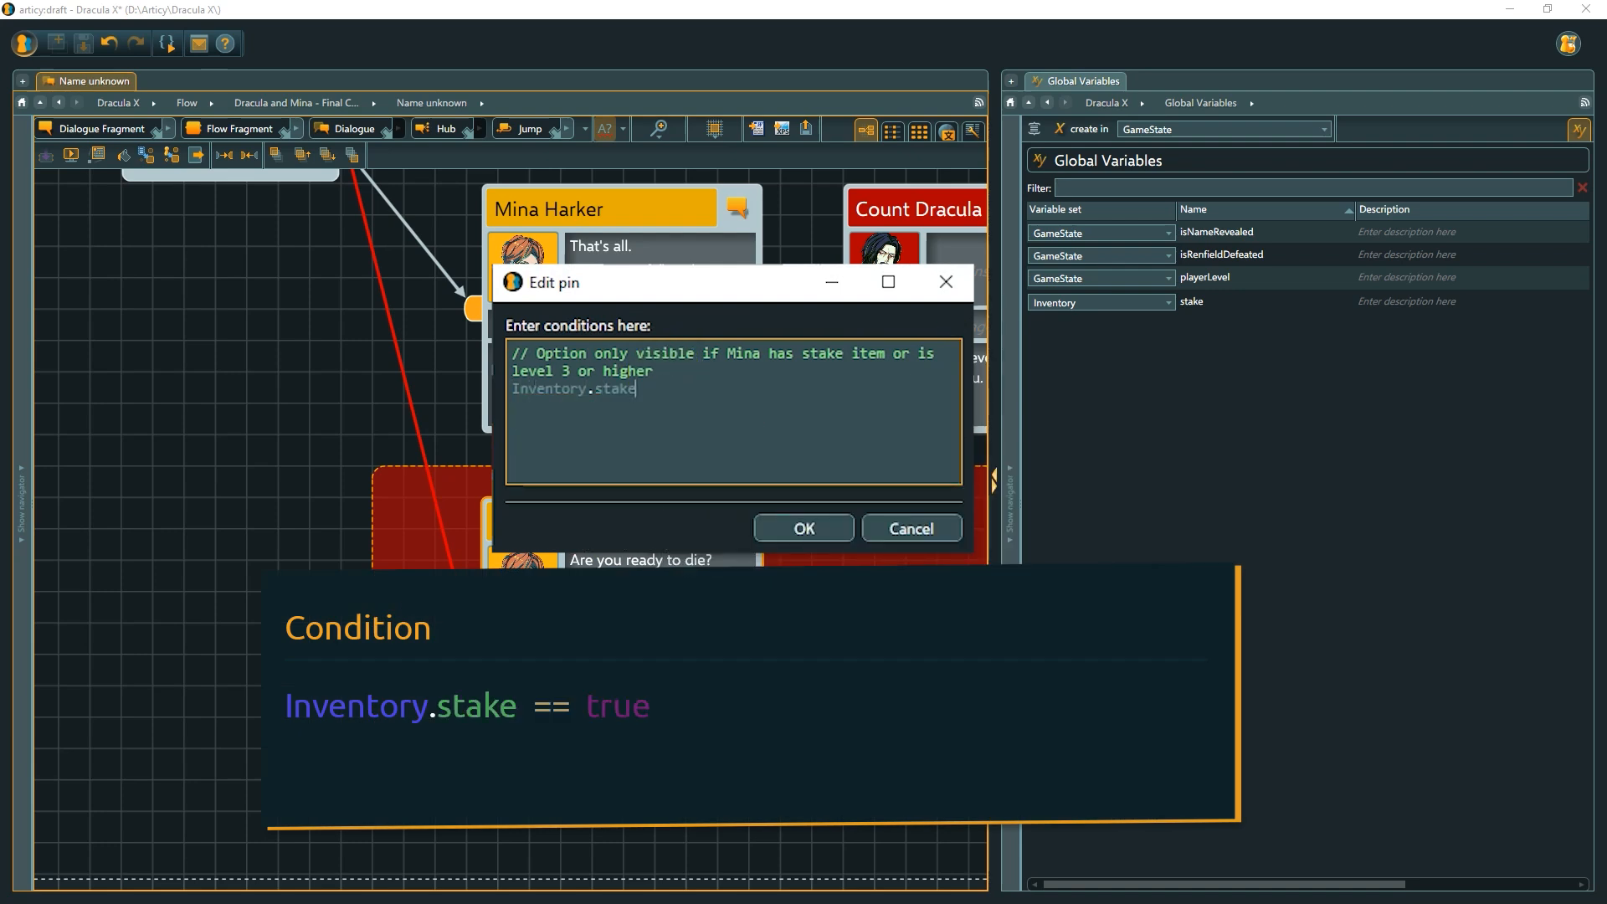
{"action": "type", "text": "== true"}
{"action": "key", "text": "Return"}
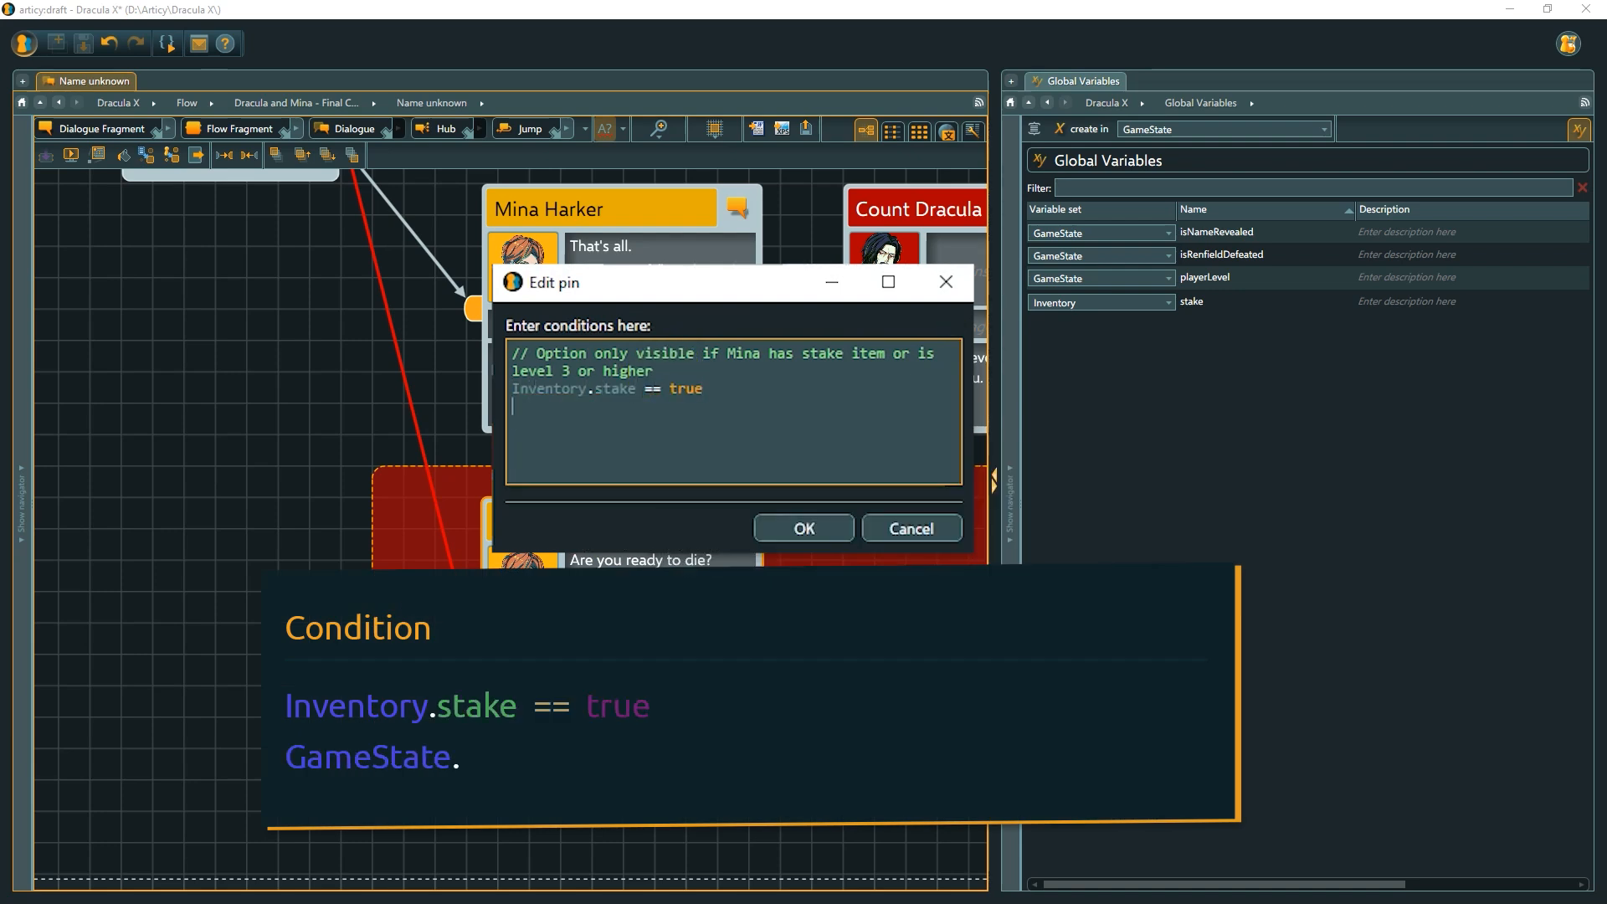
{"action": "type", "text": "Ga"}
{"action": "key", "text": "Return"}
{"action": "type", "text": "."}
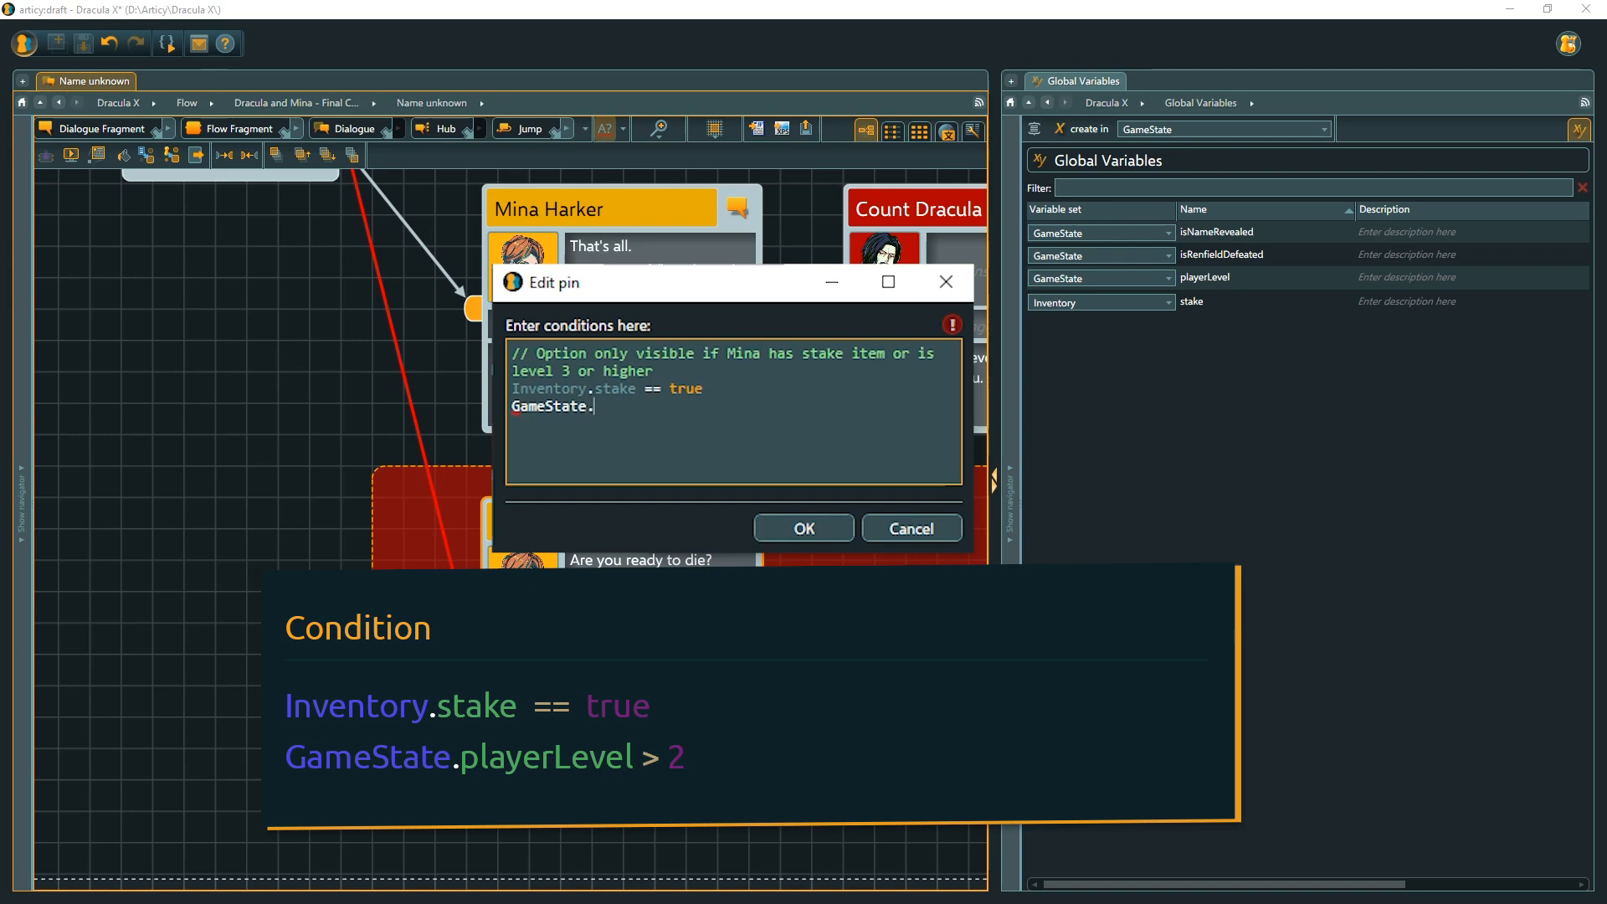
{"action": "type", "text": "p"}
{"action": "key", "text": "Return"}
{"action": "type", "text": "> 2"}
{"action": "left_click", "coordinate": [715, 389]}
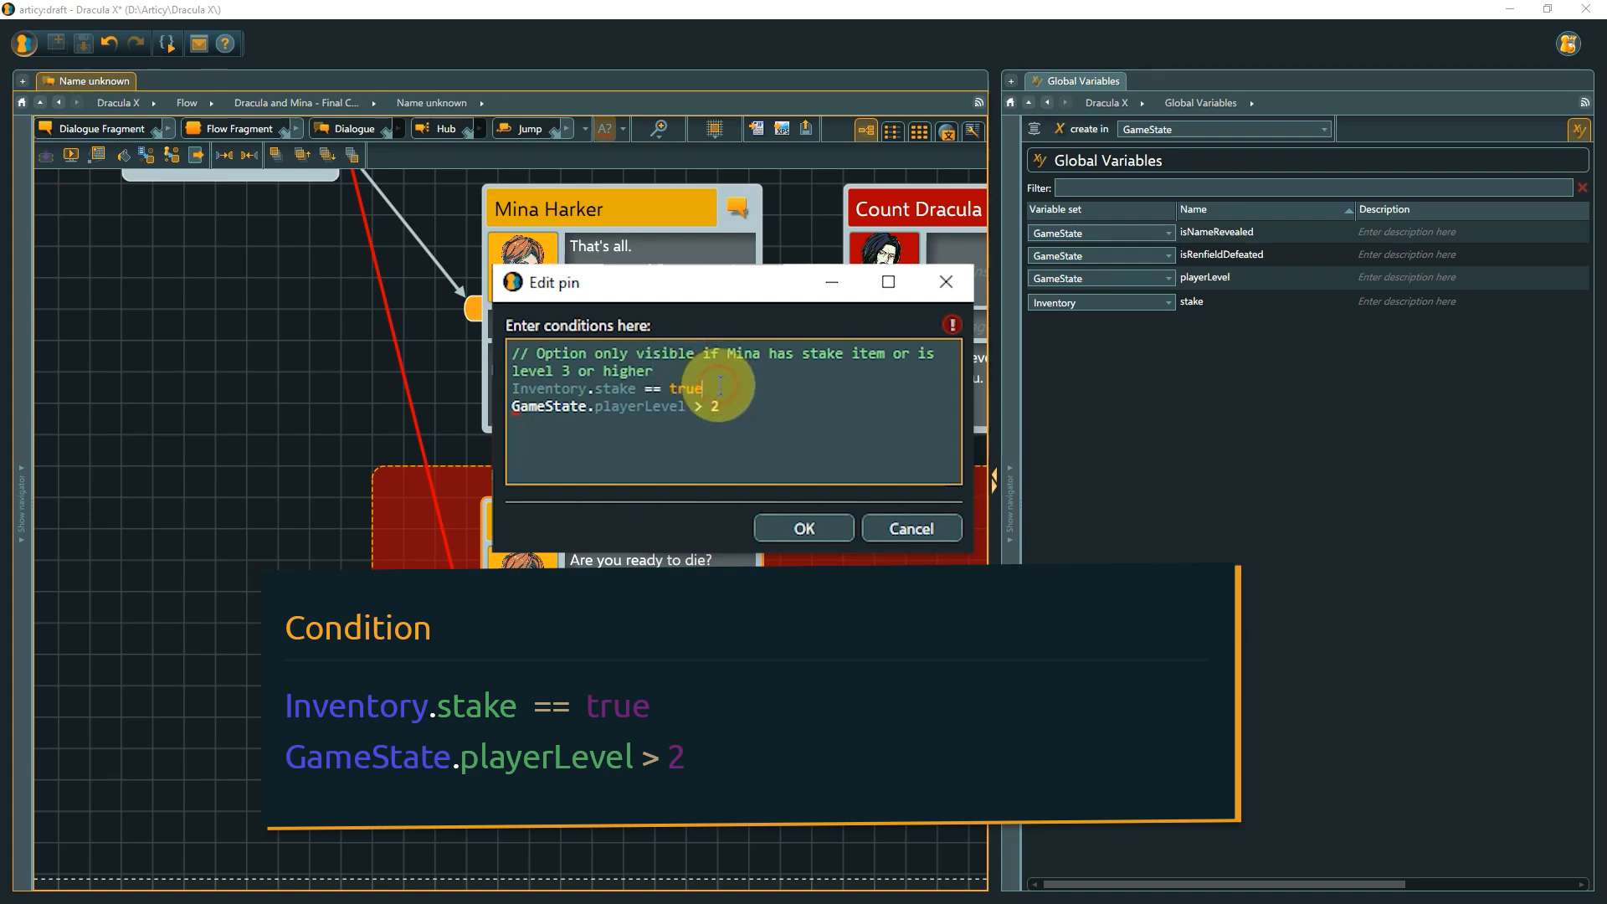
Join both conditions into one line with the || operator: Inventory.stake == true || GameState.playerLevel > 2.
{"action": "type", "text": "&&"}
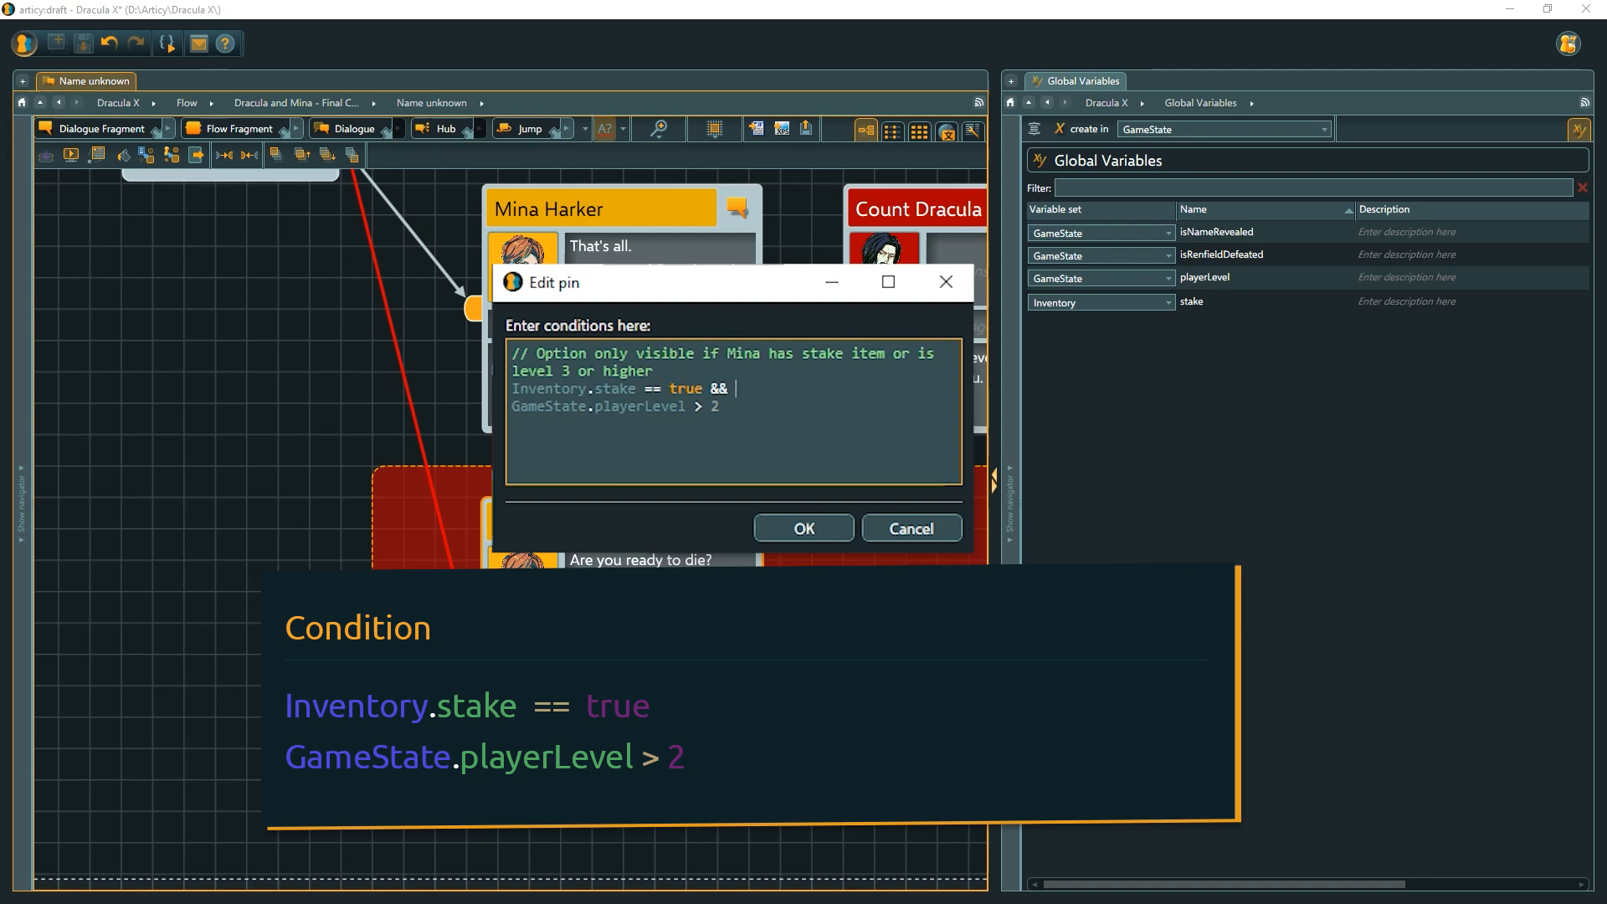
{"action": "key", "text": "Delete"}
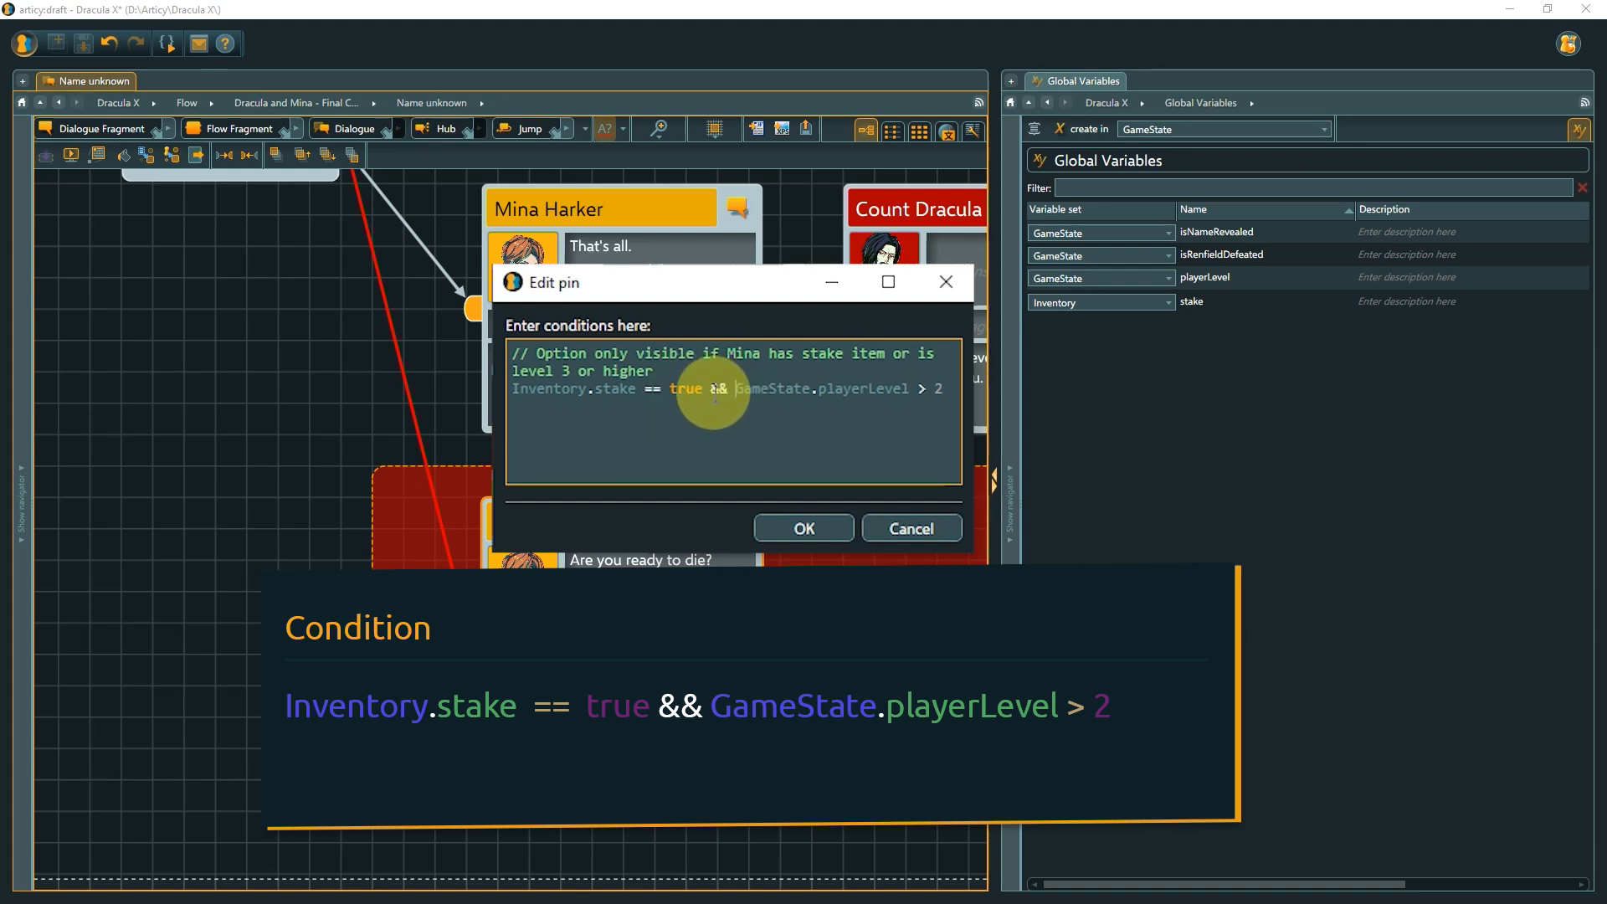
{"action": "left_click", "coordinate": [716, 390]}
{"action": "double_click", "coordinate": [717, 389]}
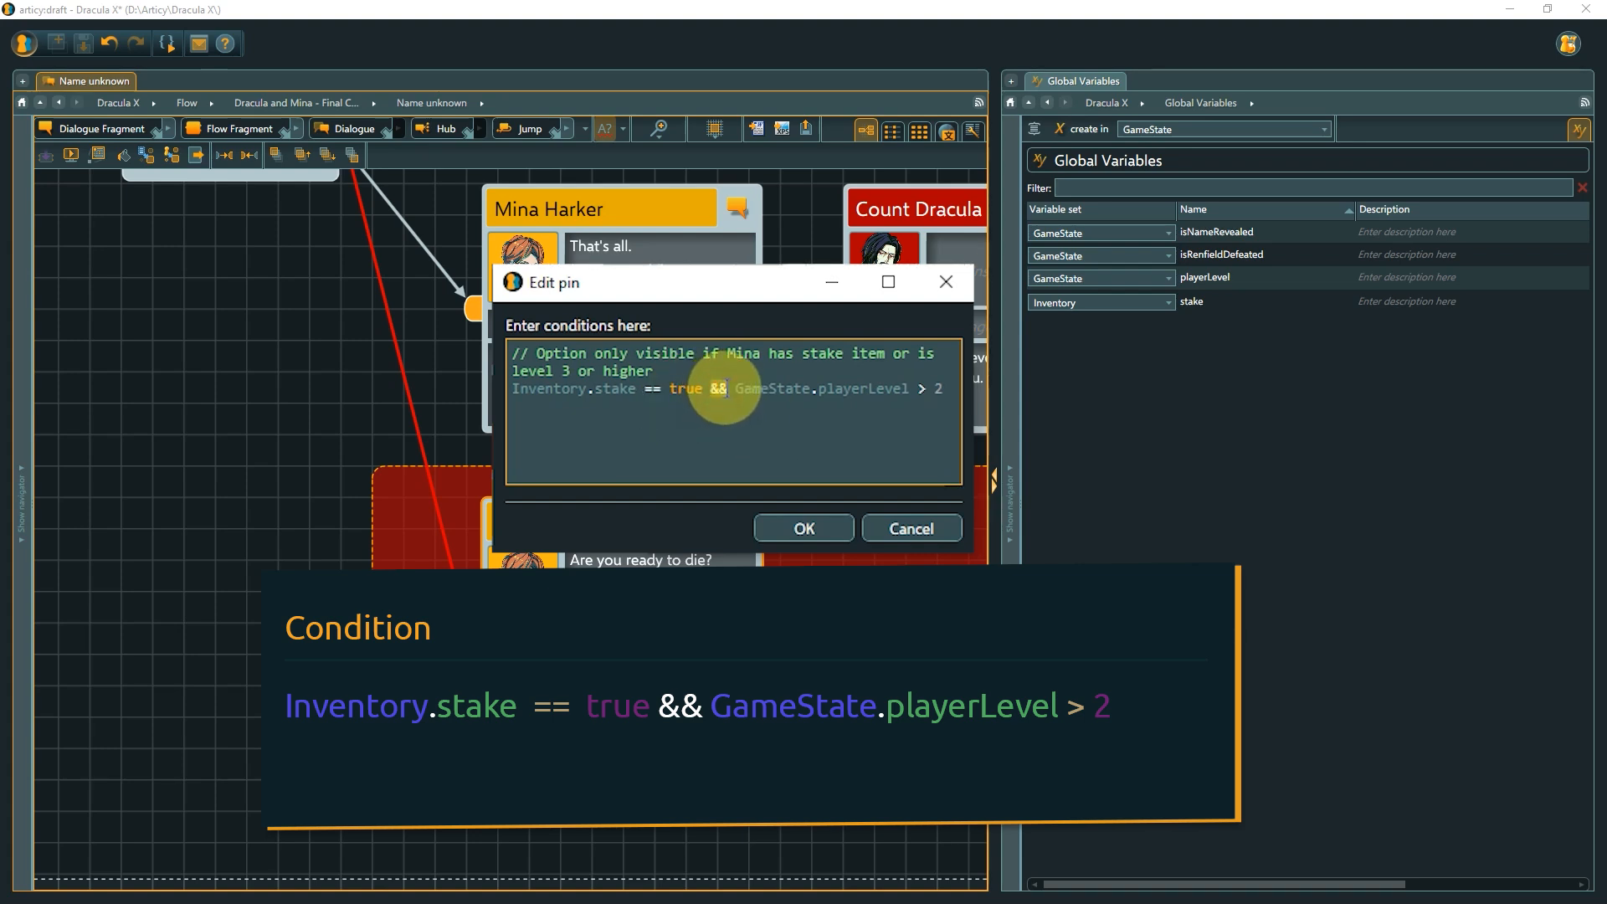
{"action": "type", "text": "||"}
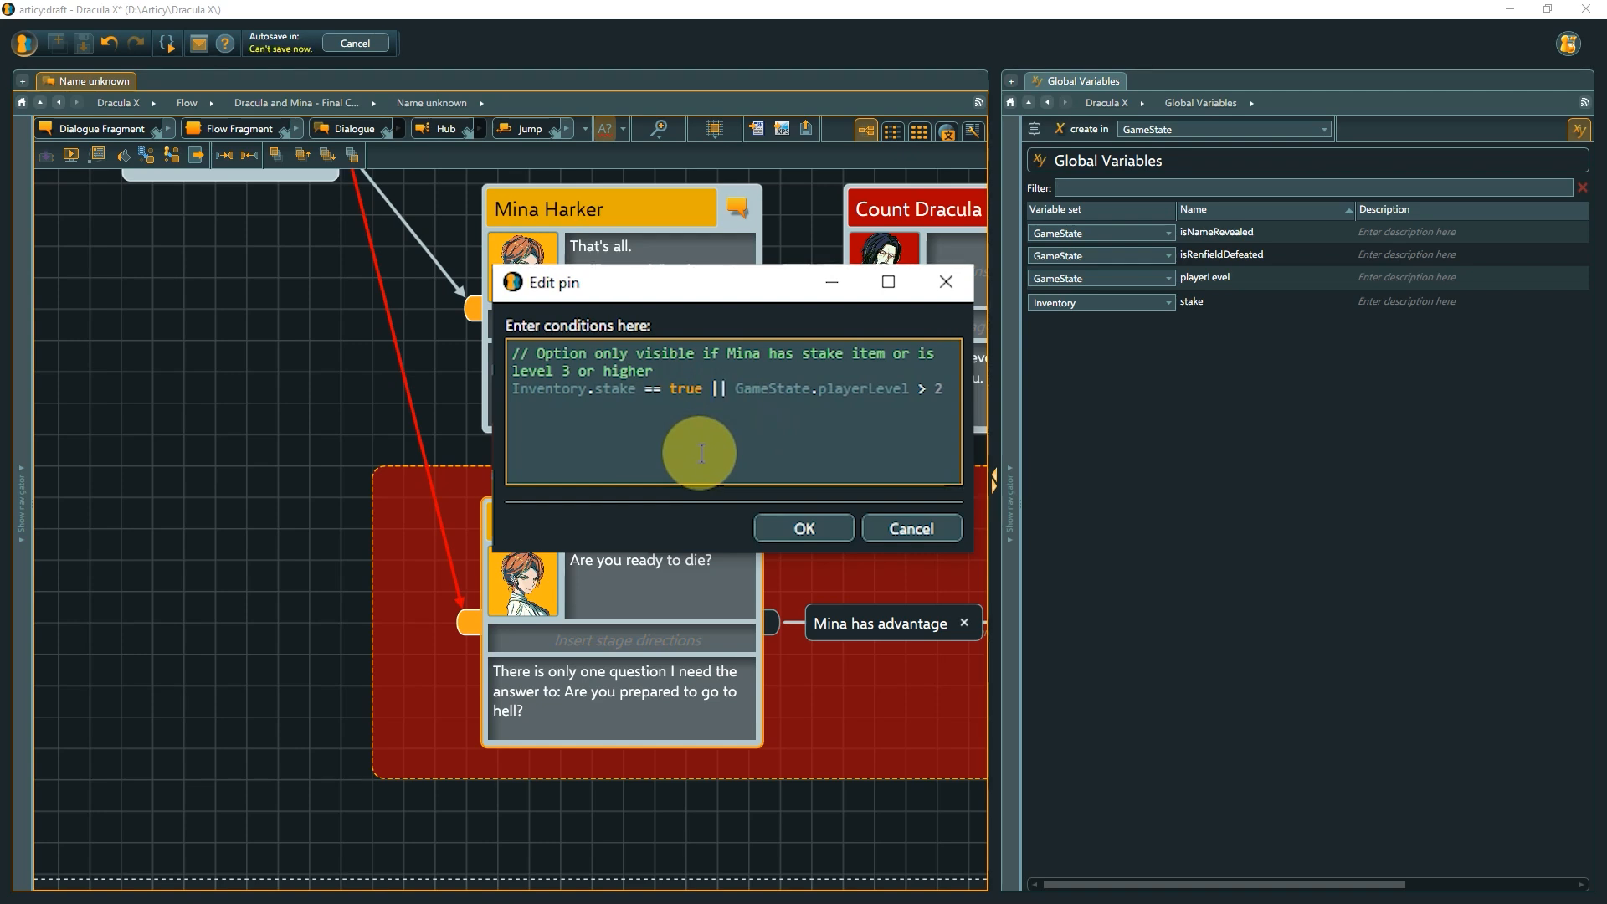
{"action": "left_click", "coordinate": [790, 520]}
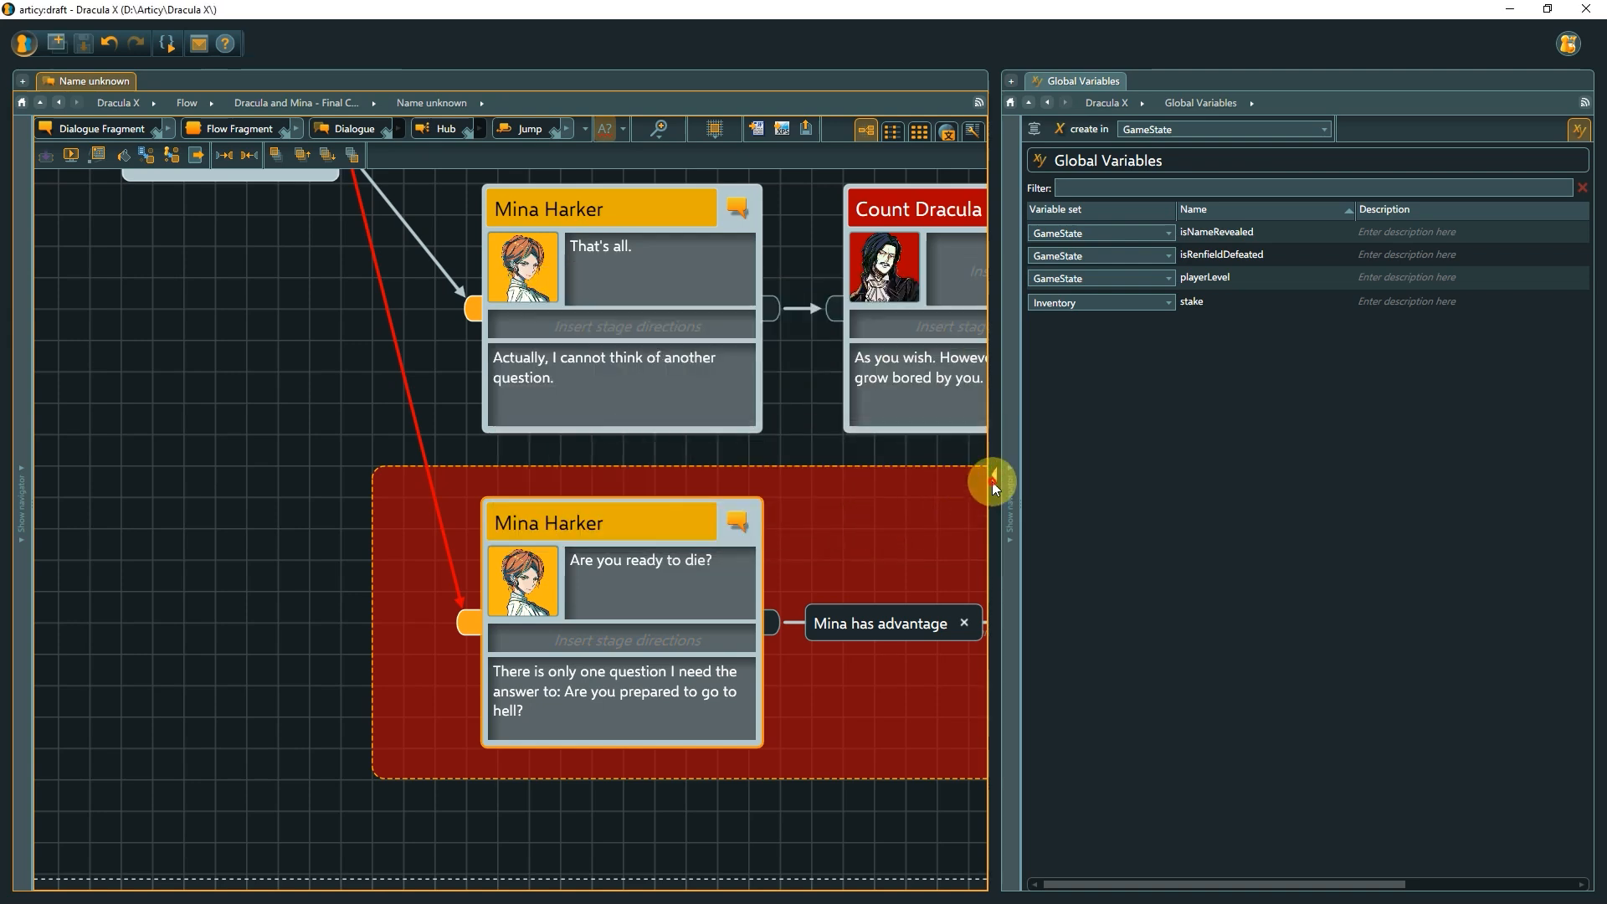
Reconnect the red connection so it starts from the 'What do you want to know?' Count Dracula node instead of the Questions hub.
{"action": "left_click_drag", "start_coordinate": [994, 480], "coordinate": [1597, 479]}
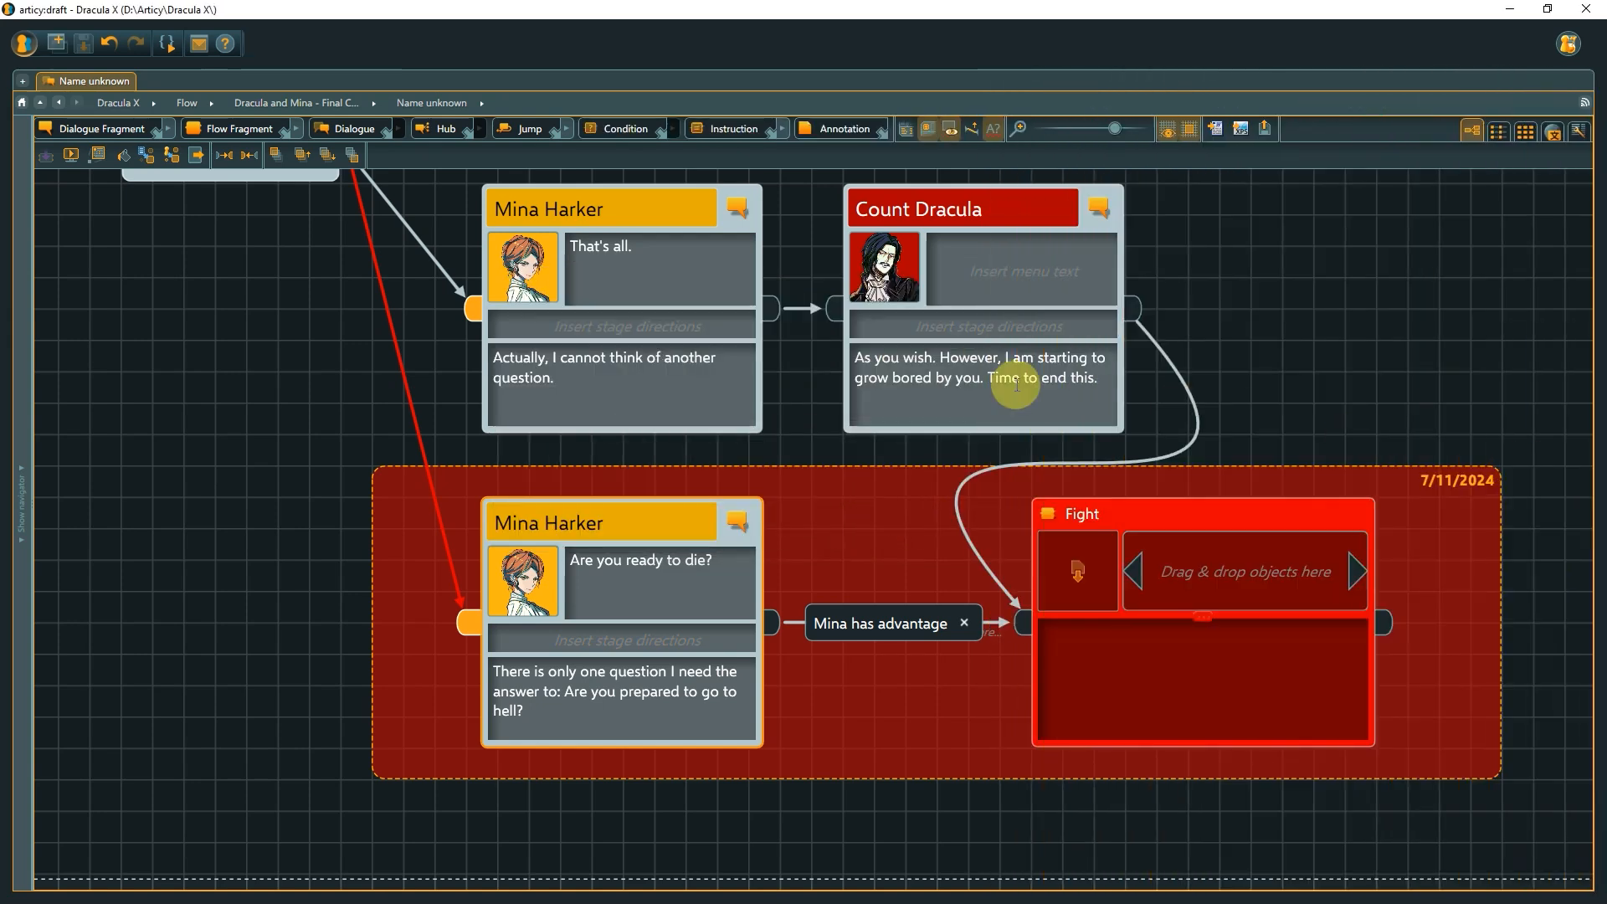
{"action": "left_click_drag", "start_coordinate": [203, 317], "coordinate": [486, 474]}
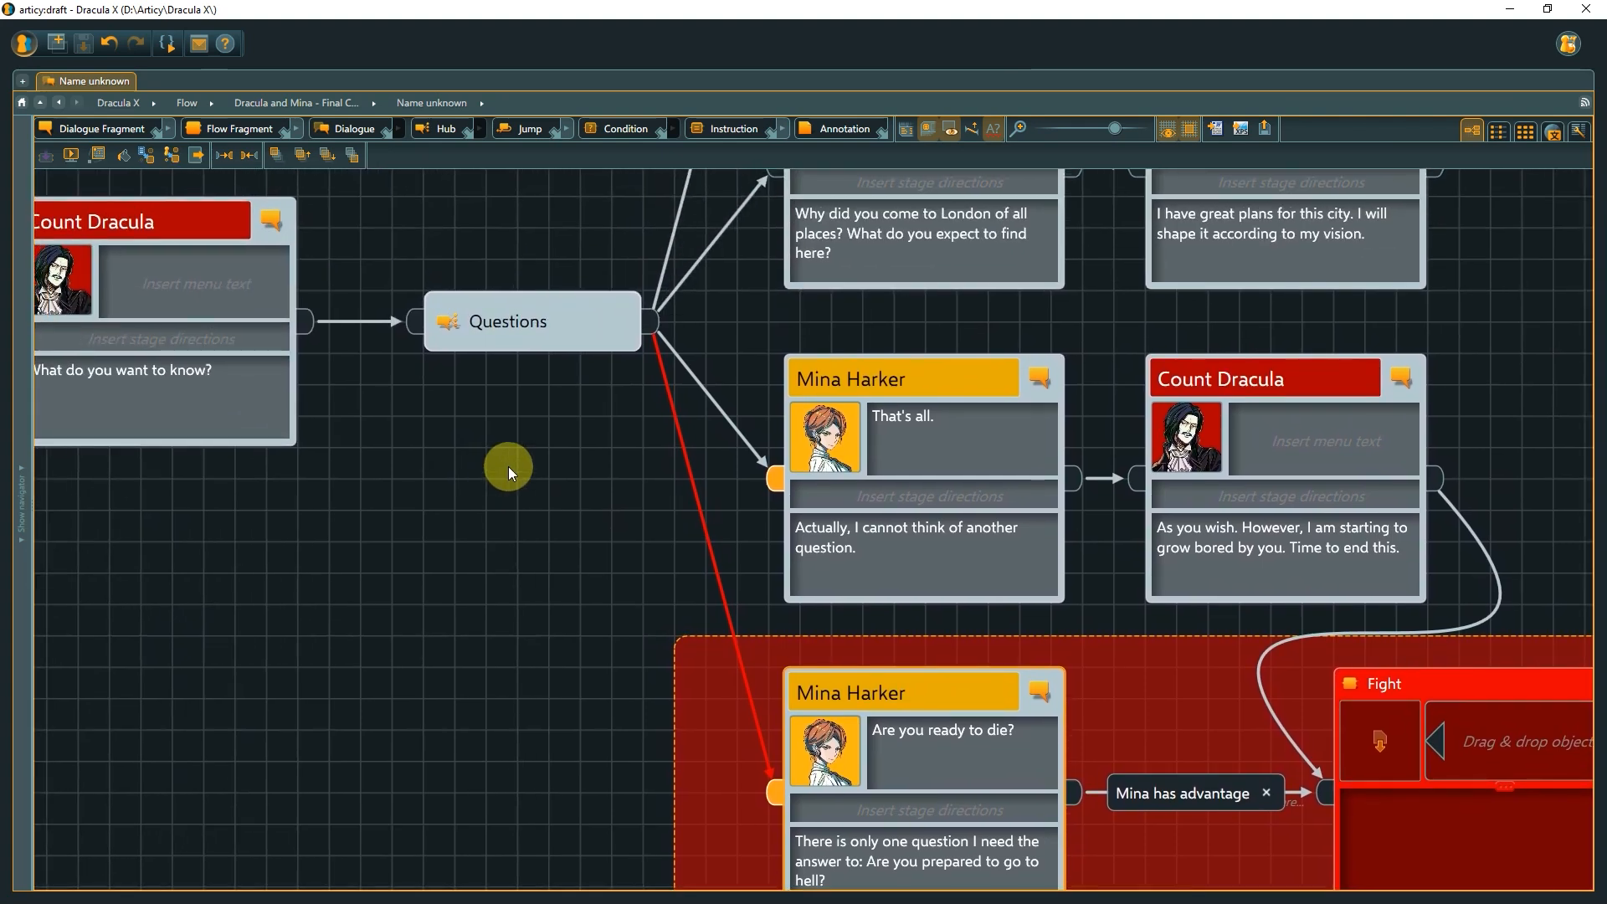
{"action": "left_click", "coordinate": [655, 345]}
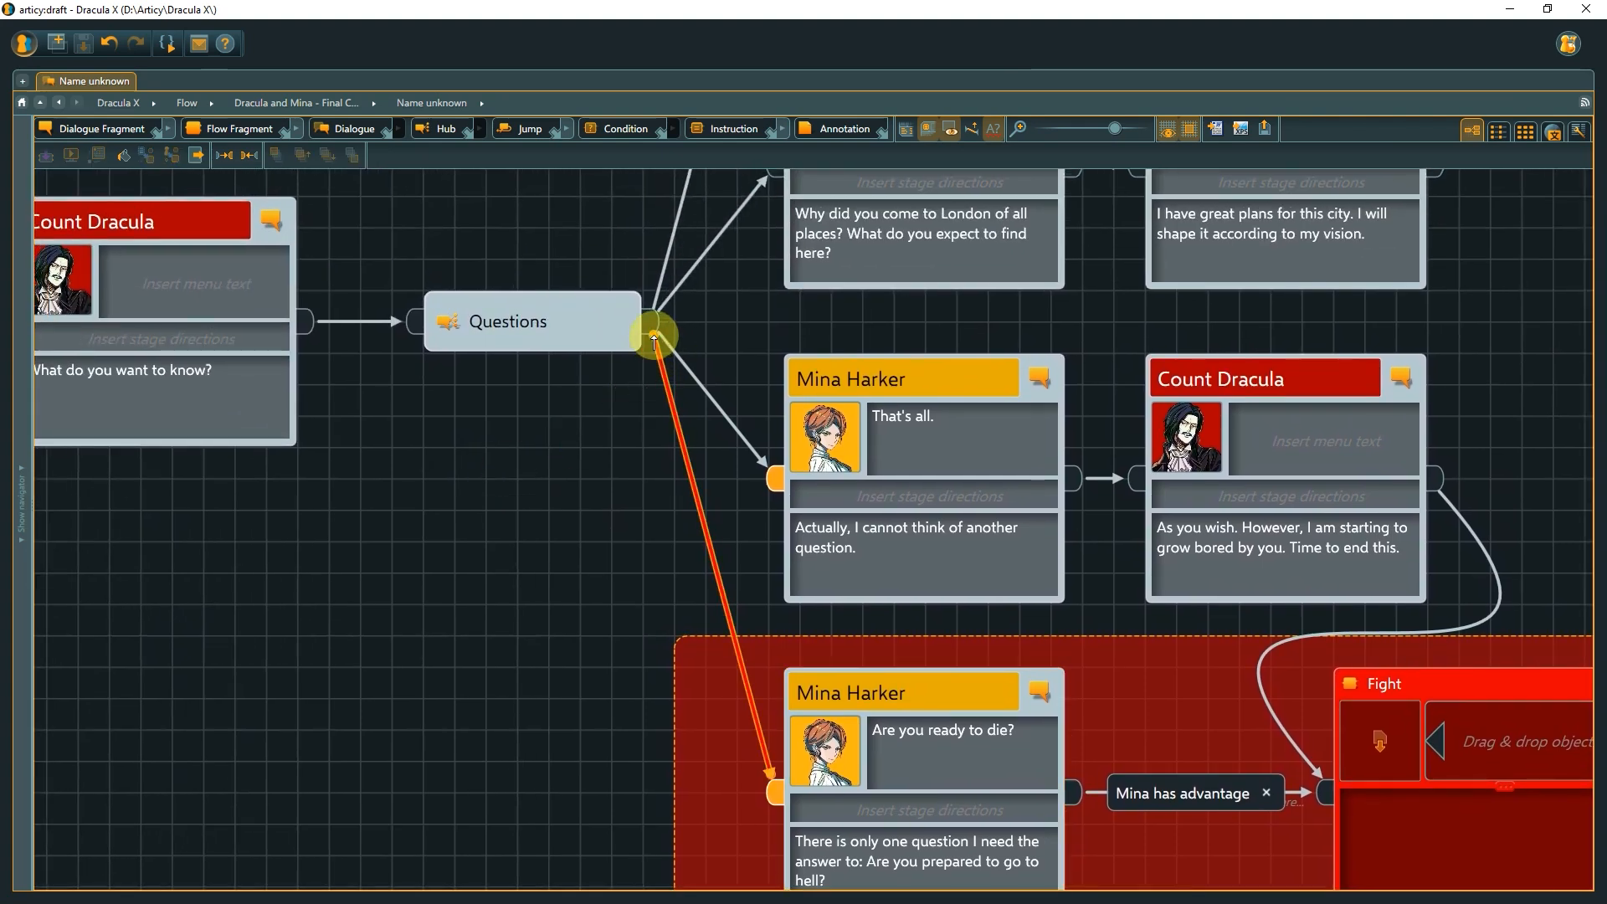
{"action": "left_click_drag", "start_coordinate": [655, 345], "coordinate": [309, 329]}
{"action": "left_click", "coordinate": [303, 381]}
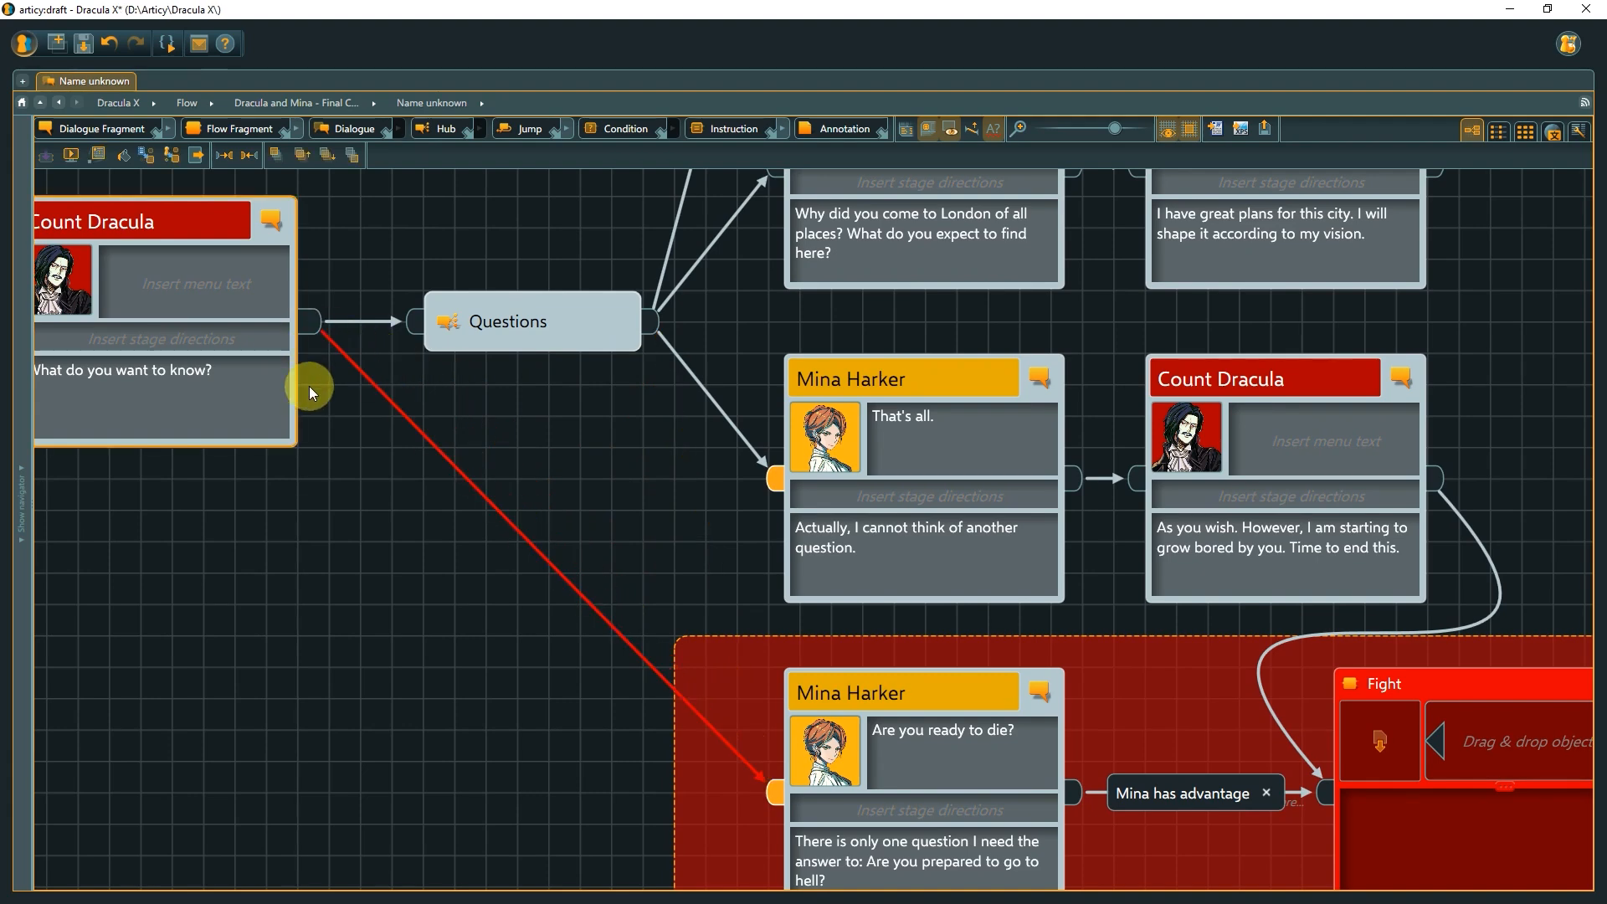
Inspect the input pin condition of the 'That's all.' Mina Harker node.
{"action": "scroll", "coordinate": [353, 451], "scroll_direction": "down", "scroll_amount": 3}
{"action": "left_click_drag", "start_coordinate": [520, 445], "coordinate": [503, 574]}
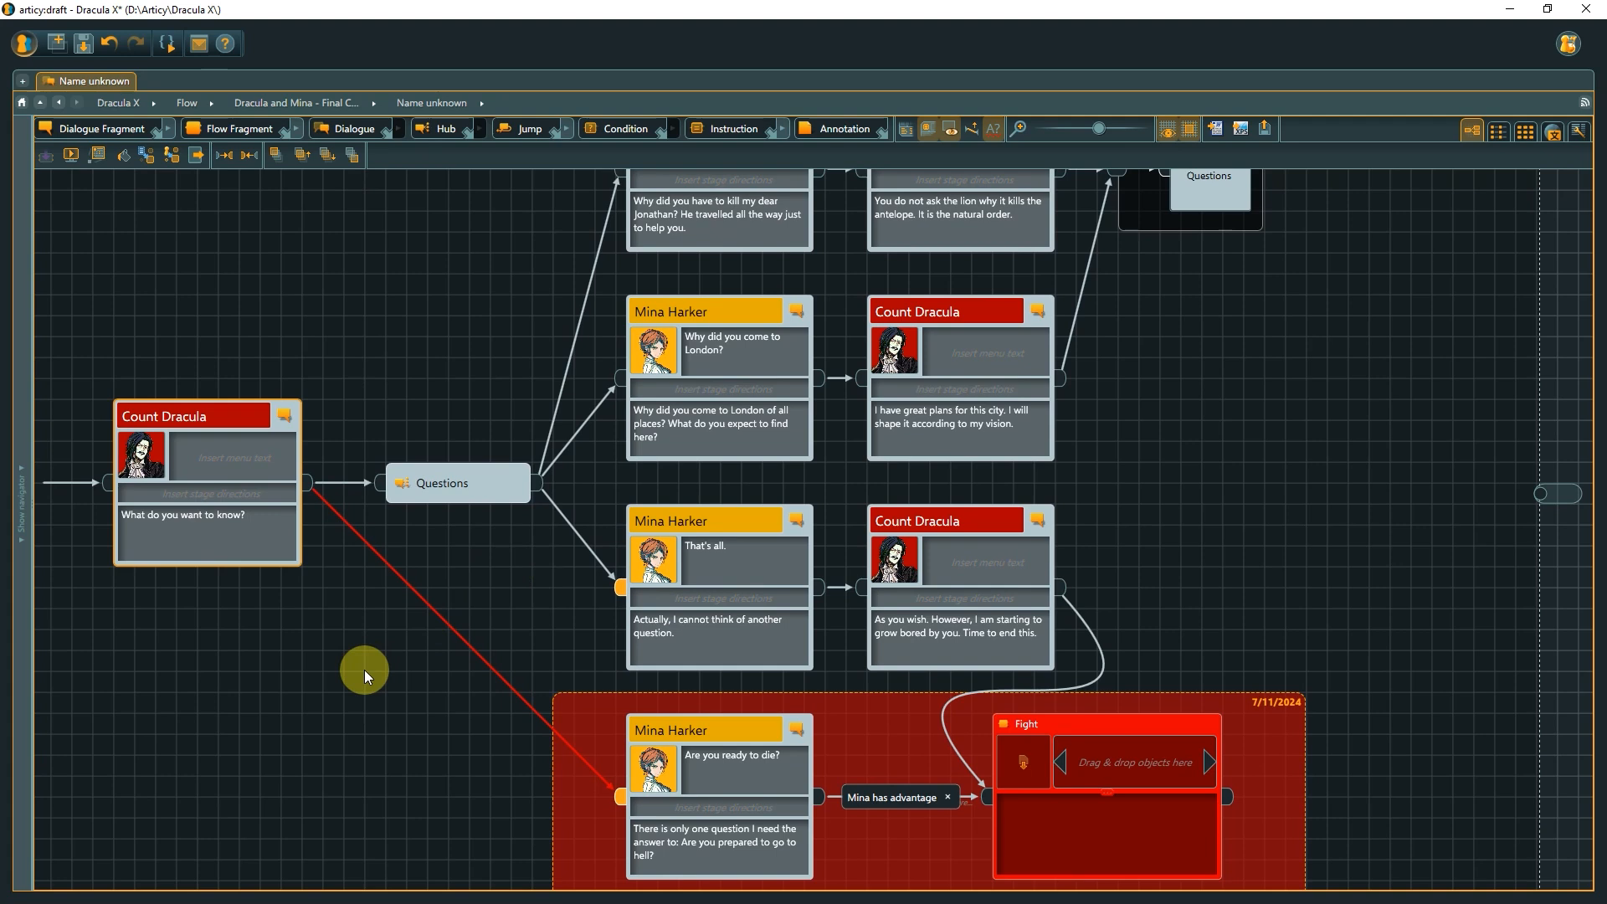
{"action": "left_click_drag", "start_coordinate": [364, 669], "coordinate": [364, 765]}
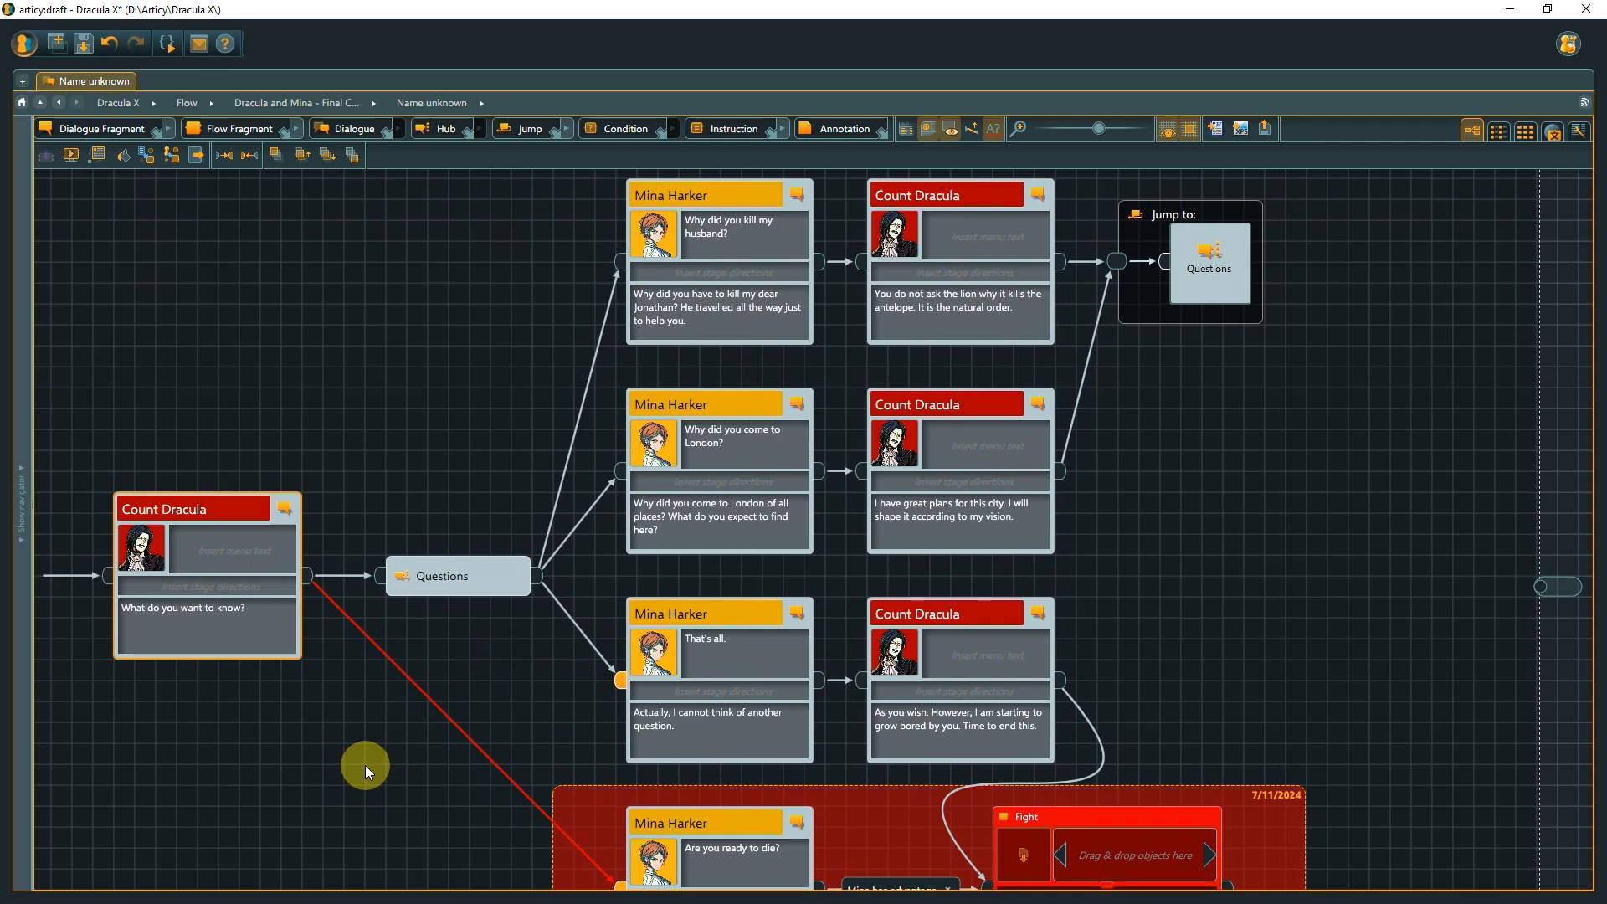
{"action": "double_click", "coordinate": [616, 679]}
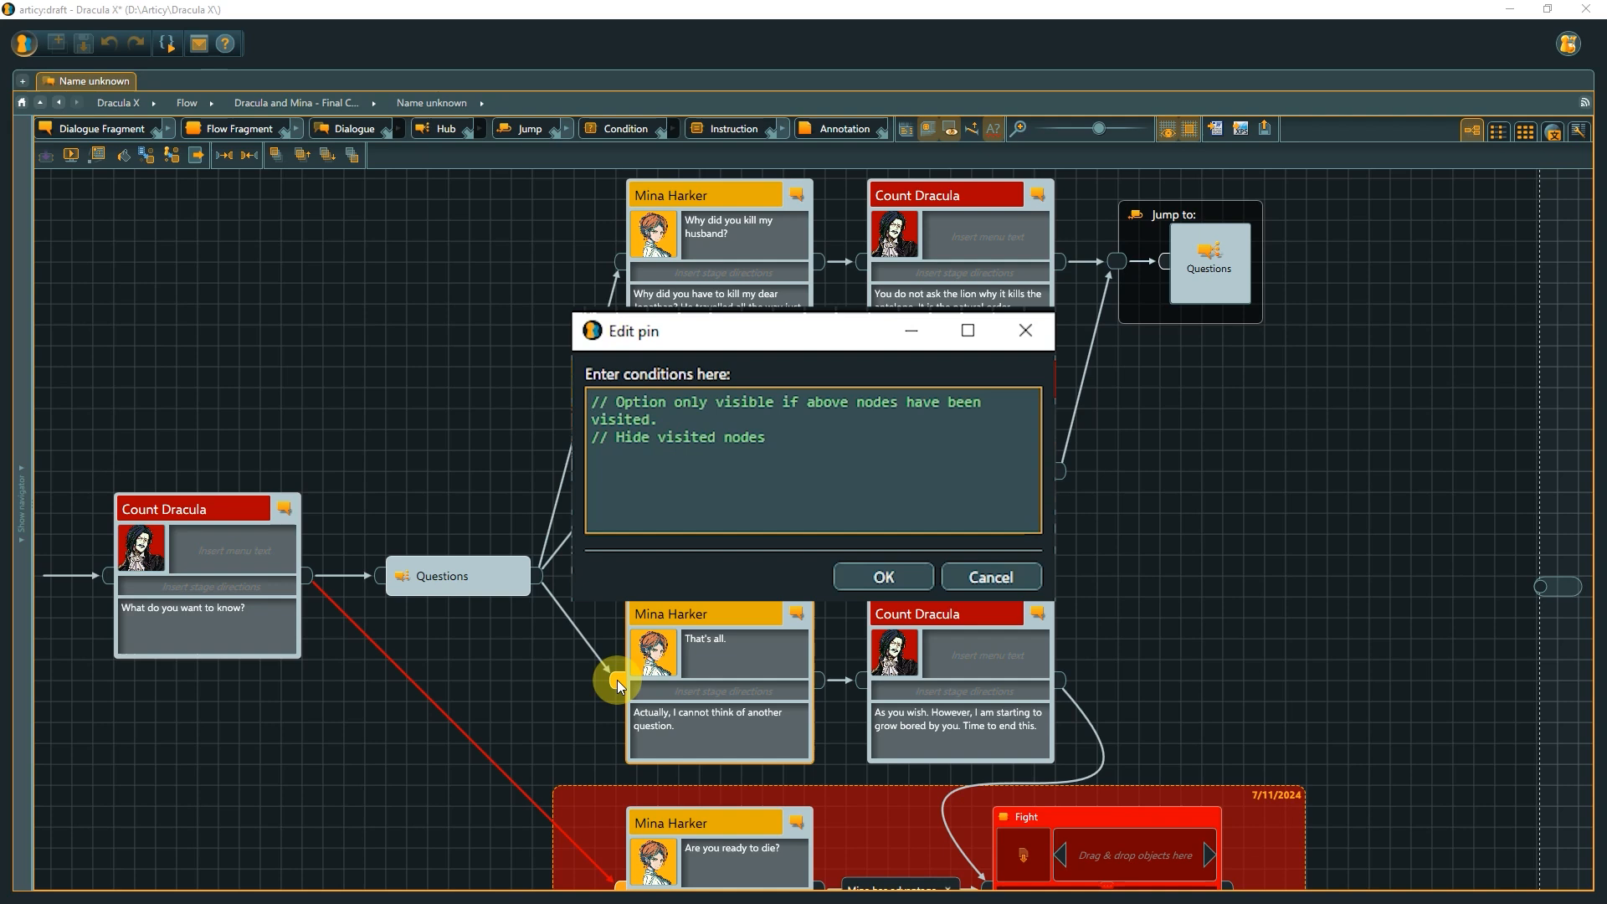
{"action": "left_click", "coordinate": [848, 580]}
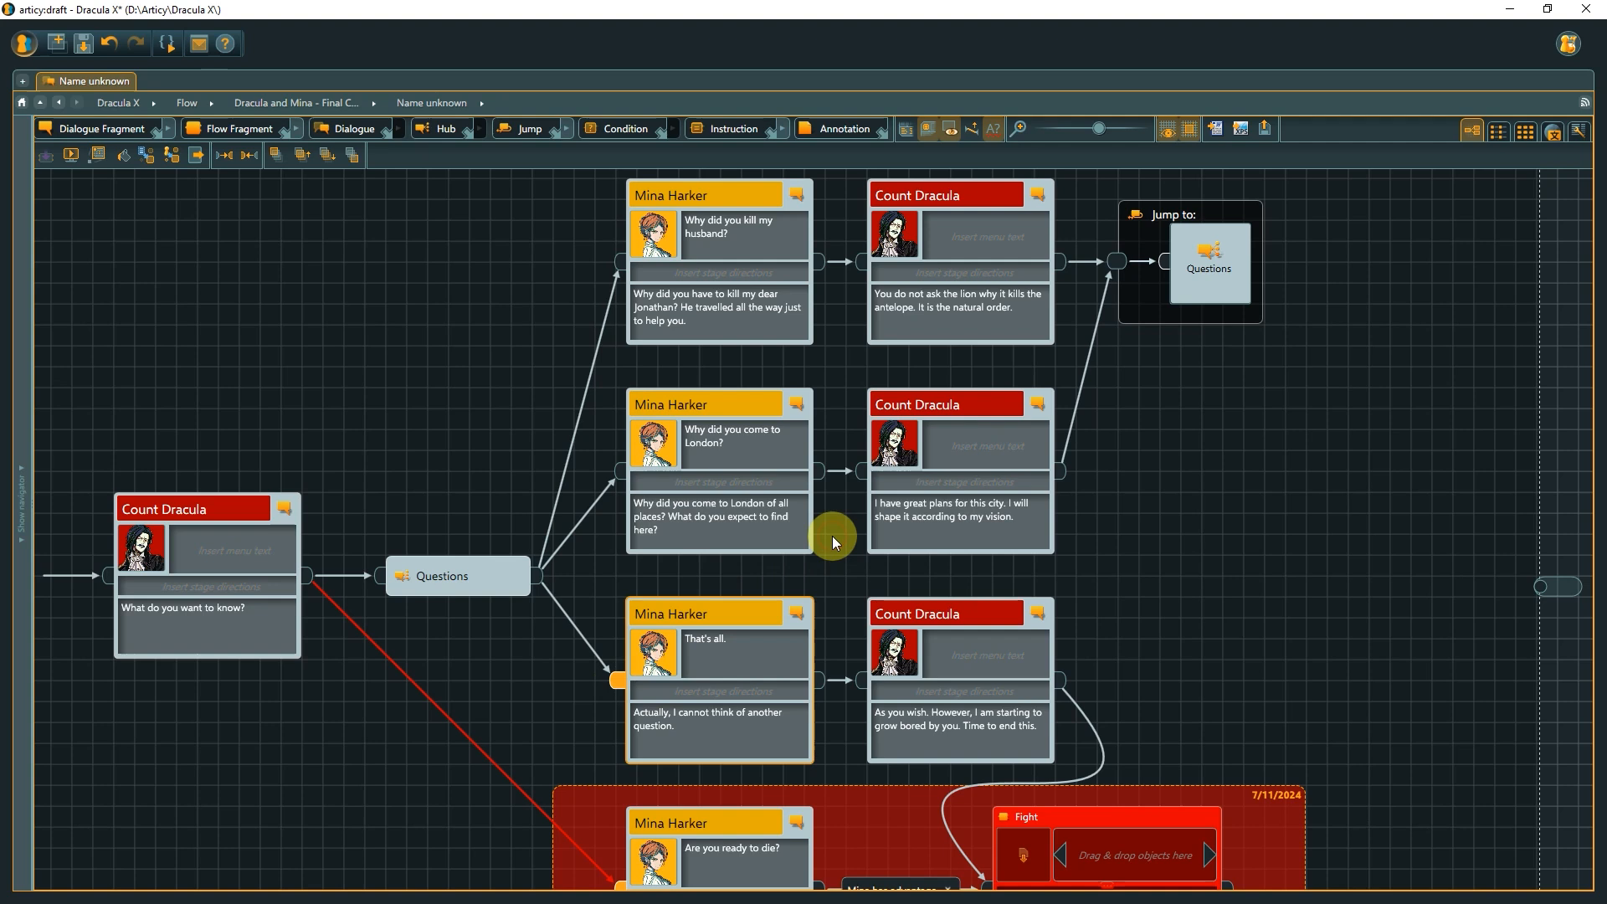
Set the input pin condition of the 'Why did you kill my husband?' node to unseen.
{"action": "double_click", "coordinate": [617, 260]}
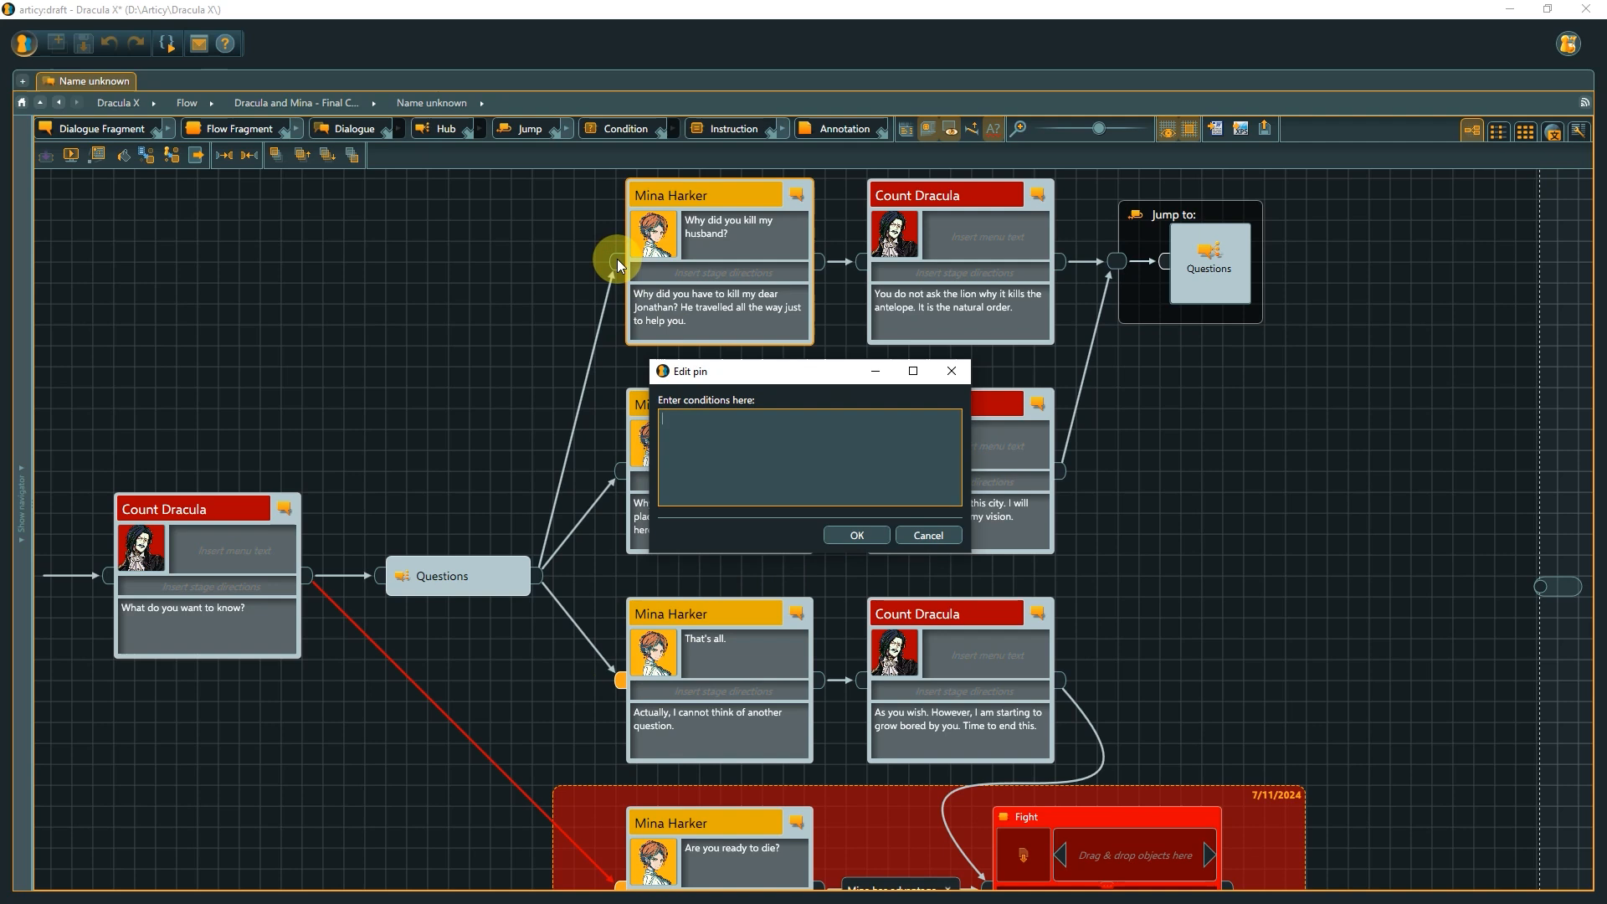
{"action": "type", "text": "unseen"}
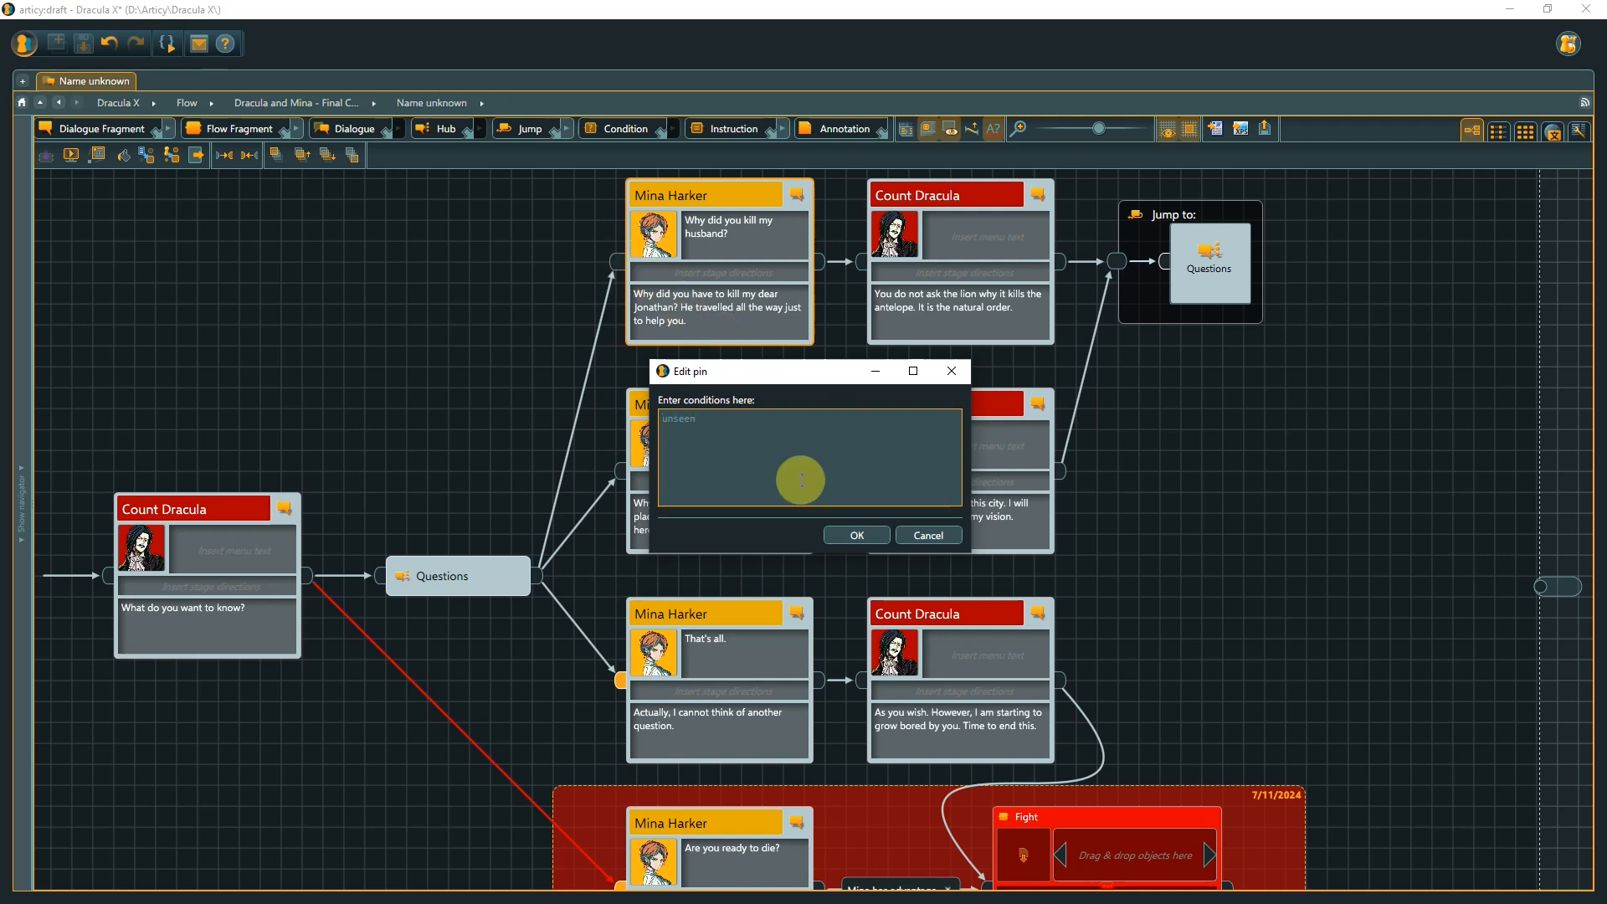
{"action": "left_click", "coordinate": [834, 532]}
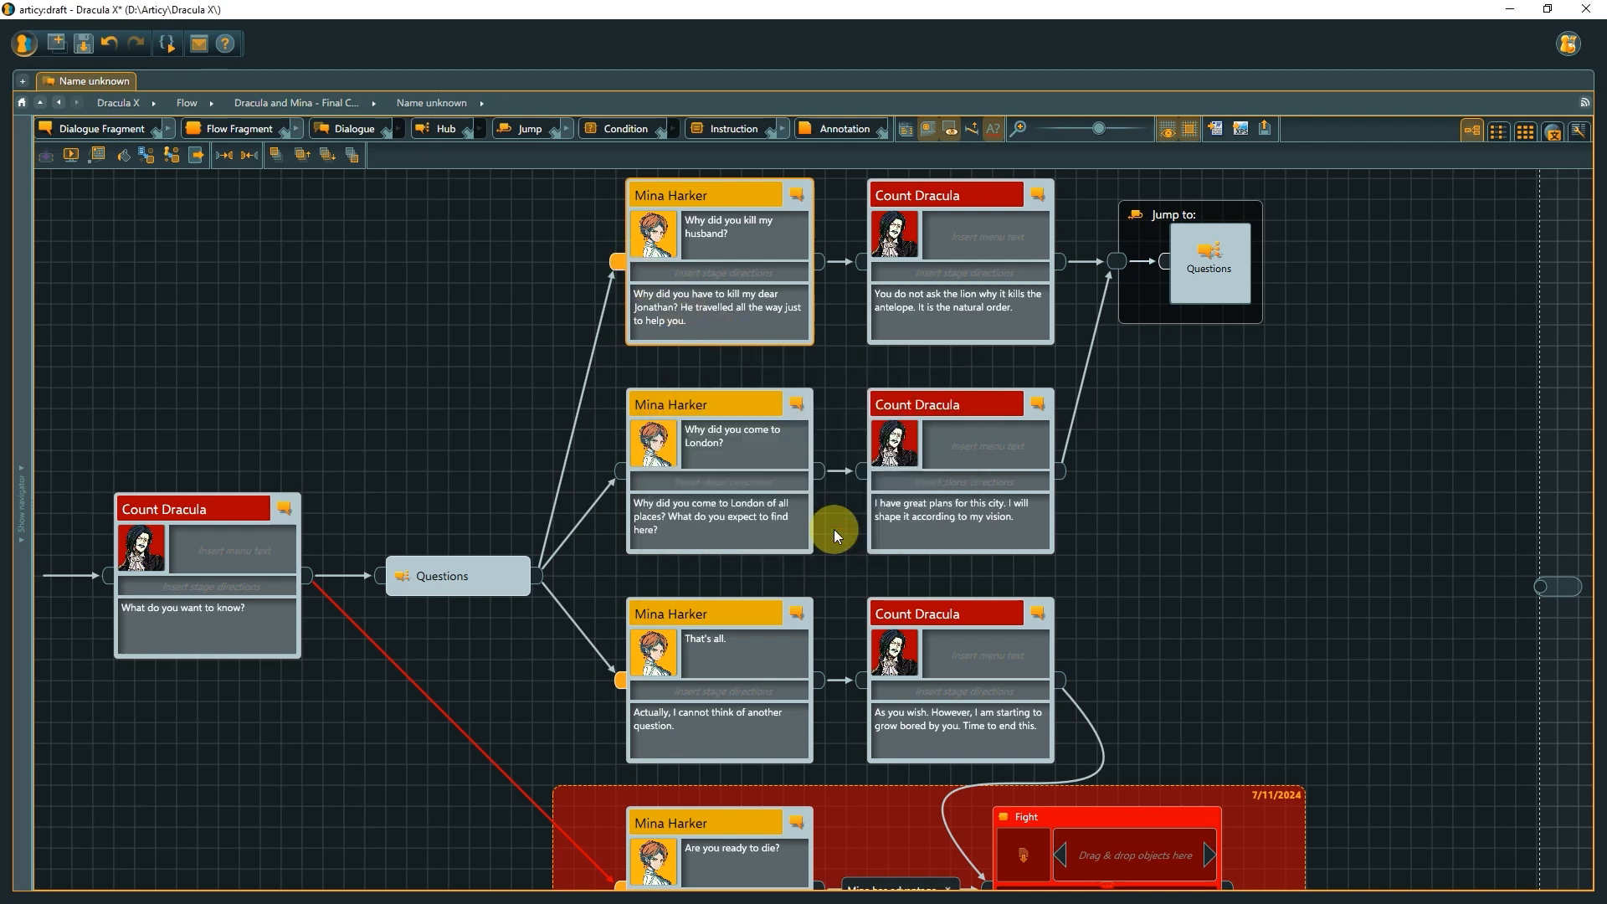
Set the input pin condition of the 'Why did you come to London?' node to unseen.
{"action": "double_click", "coordinate": [620, 471]}
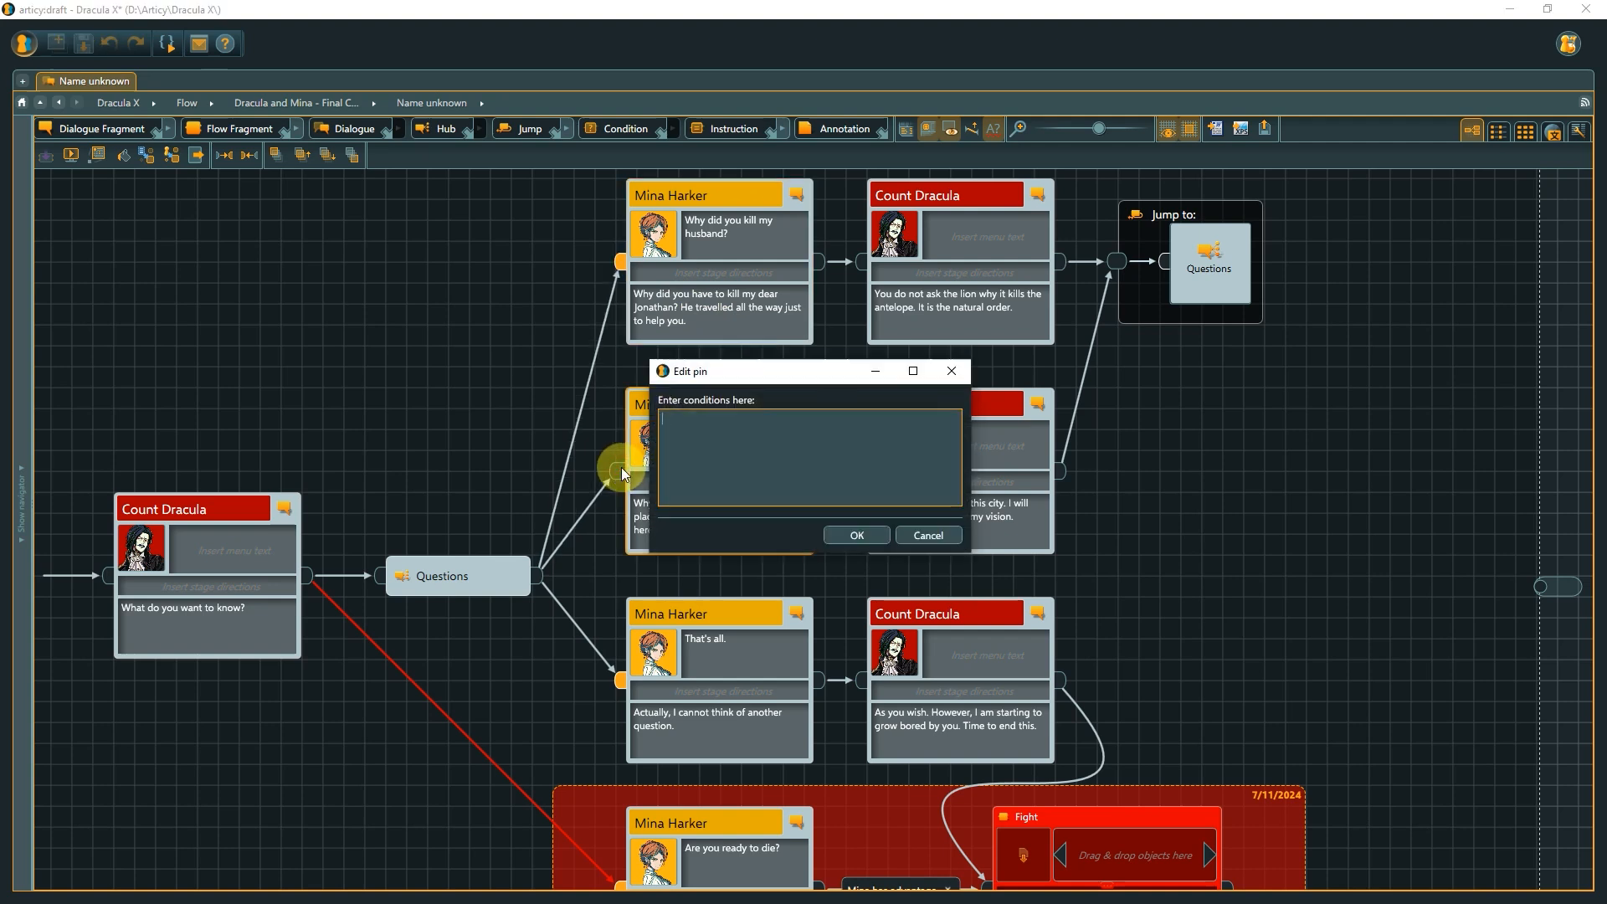
{"action": "type", "text": "unseen"}
{"action": "left_click", "coordinate": [826, 531]}
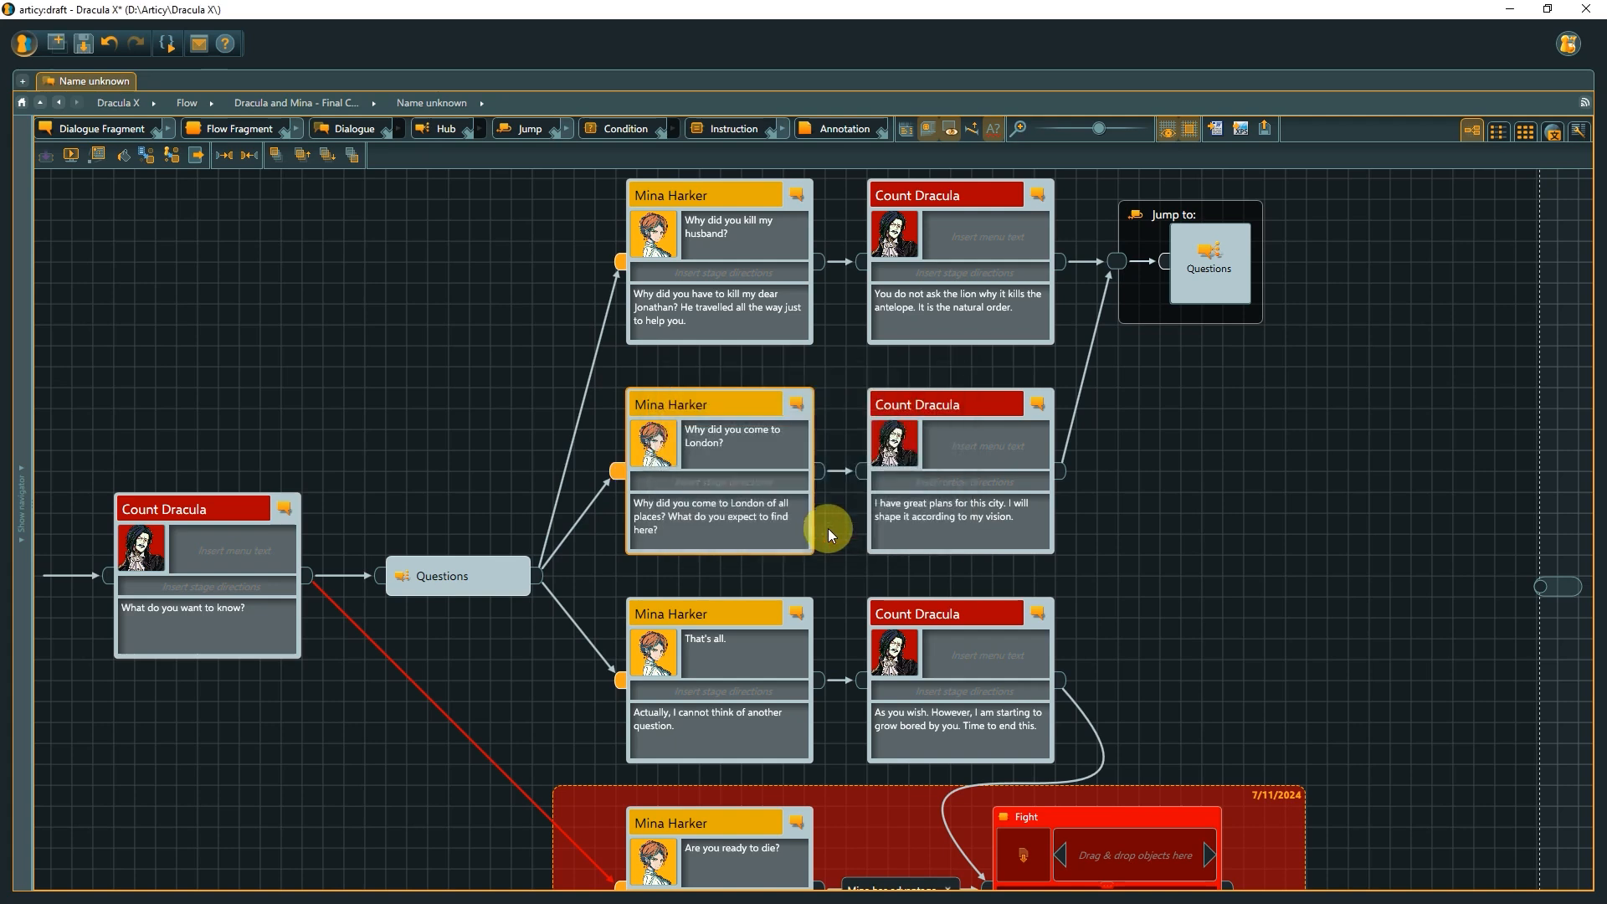
Add fallback() below the comments in the input pin condition of the 'That's all.' Mina Harker node.
{"action": "double_click", "coordinate": [619, 679]}
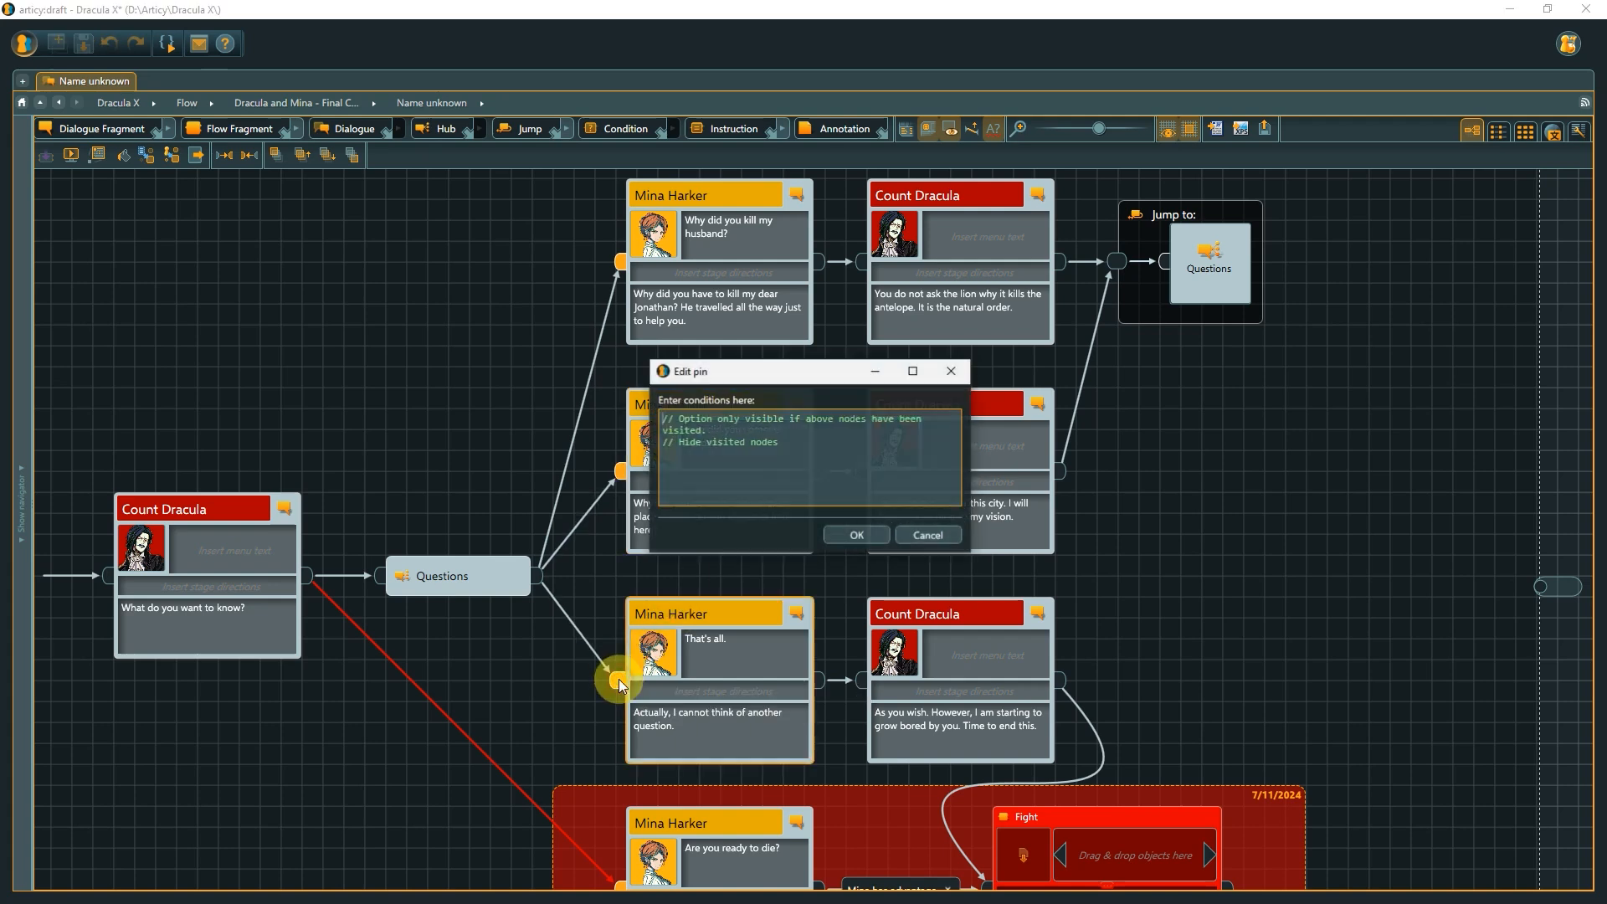
{"action": "left_click", "coordinate": [802, 449]}
{"action": "key", "text": "Return"}
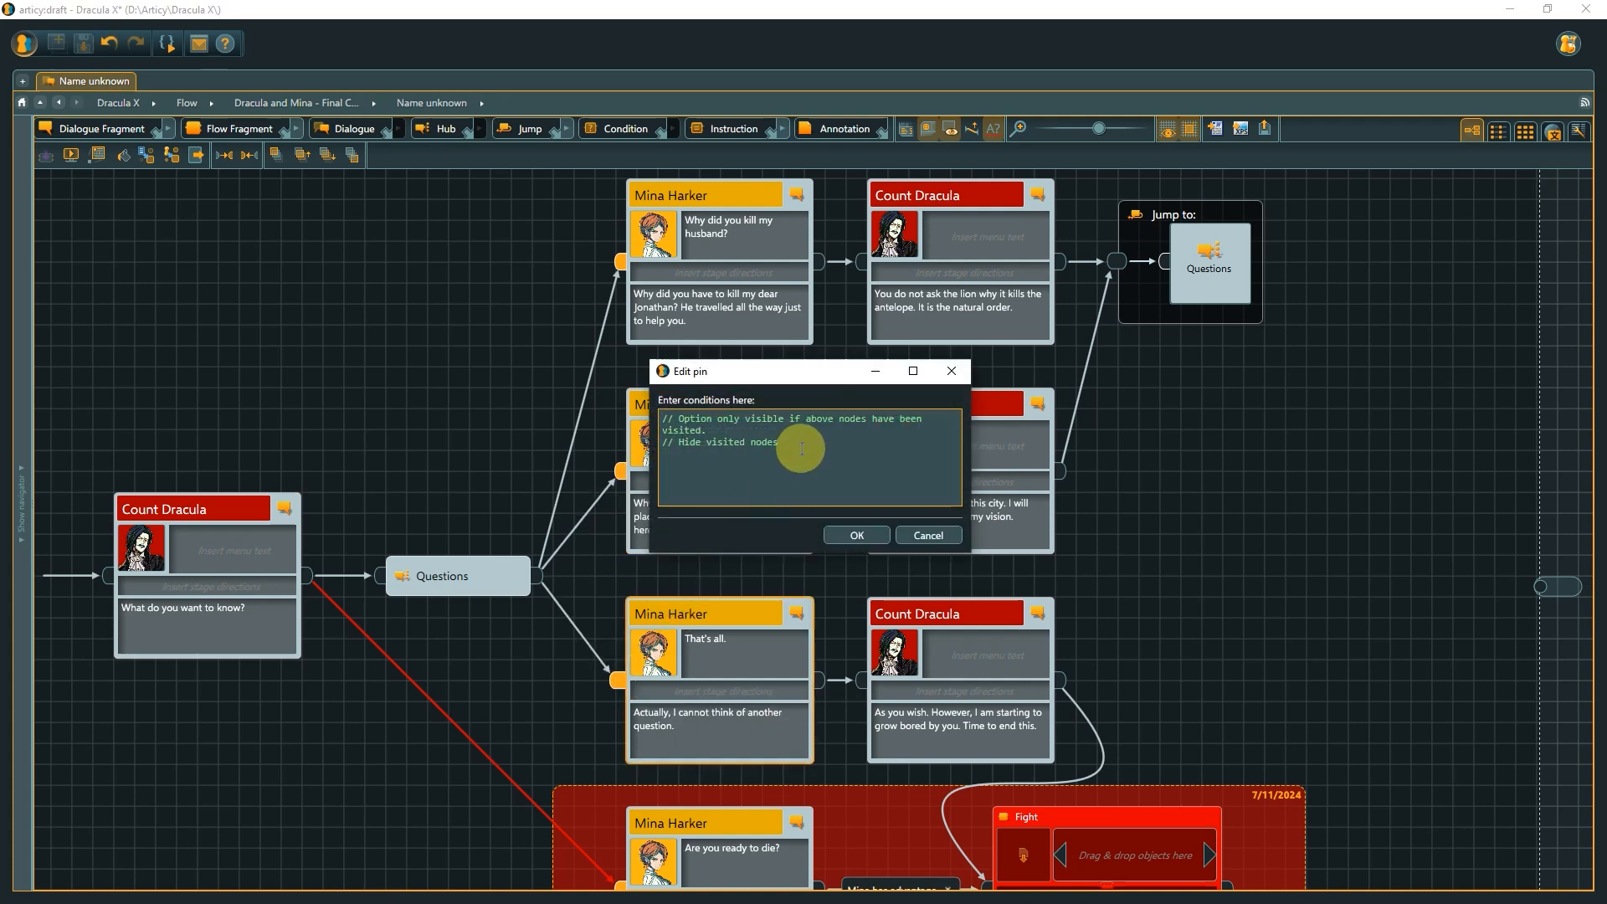
{"action": "type", "text": "fall"}
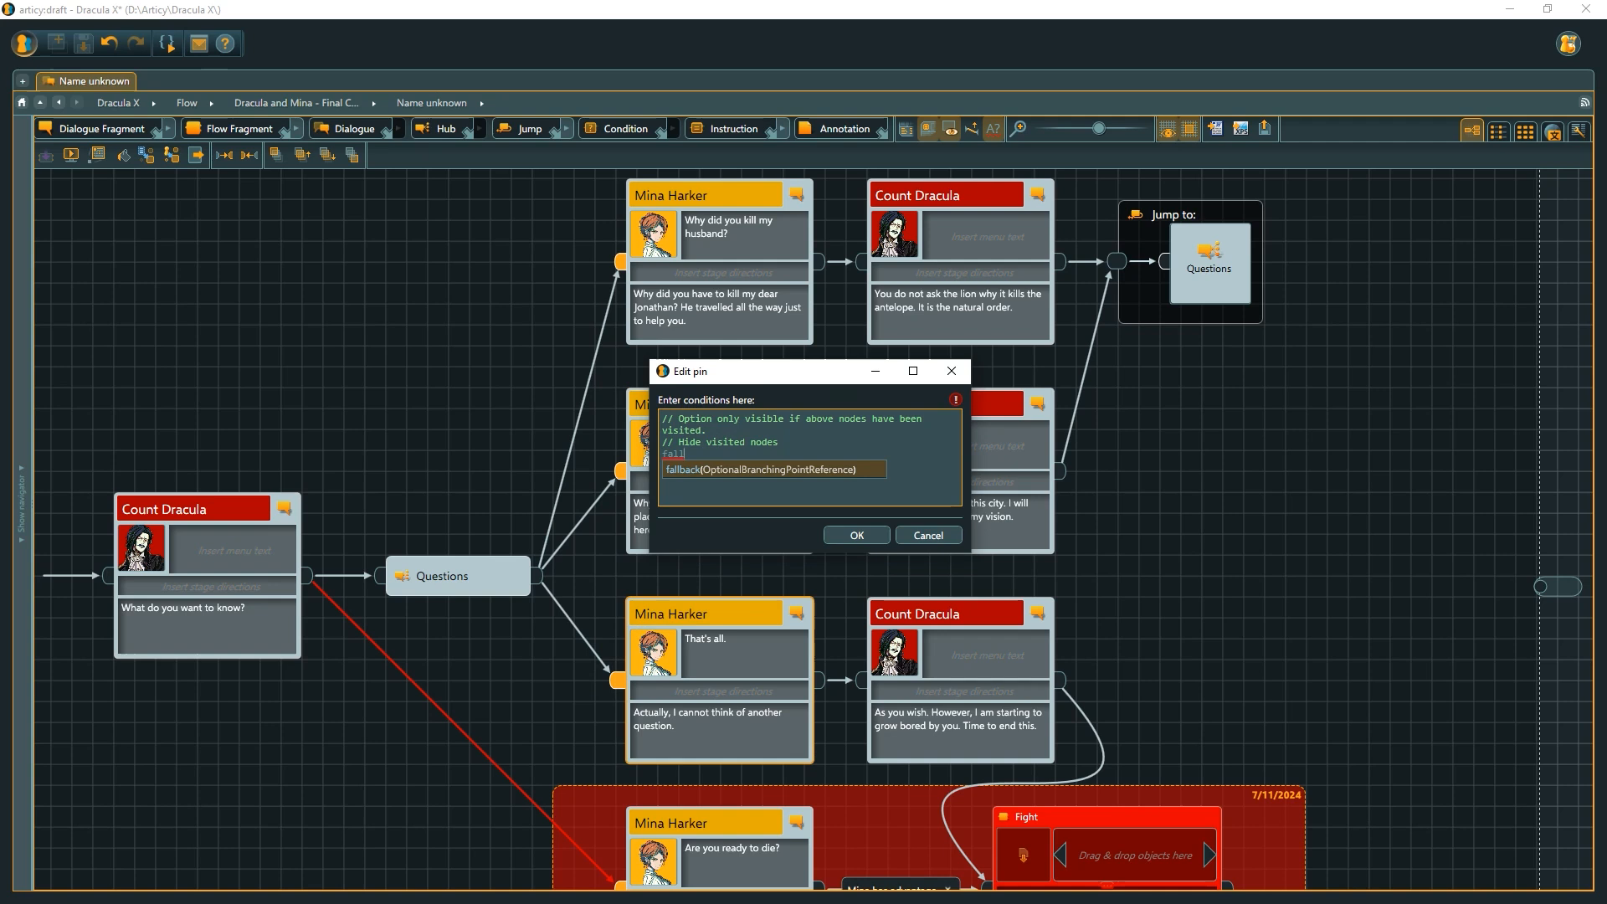
{"action": "key", "text": "Tab"}
{"action": "type", "text": "("}
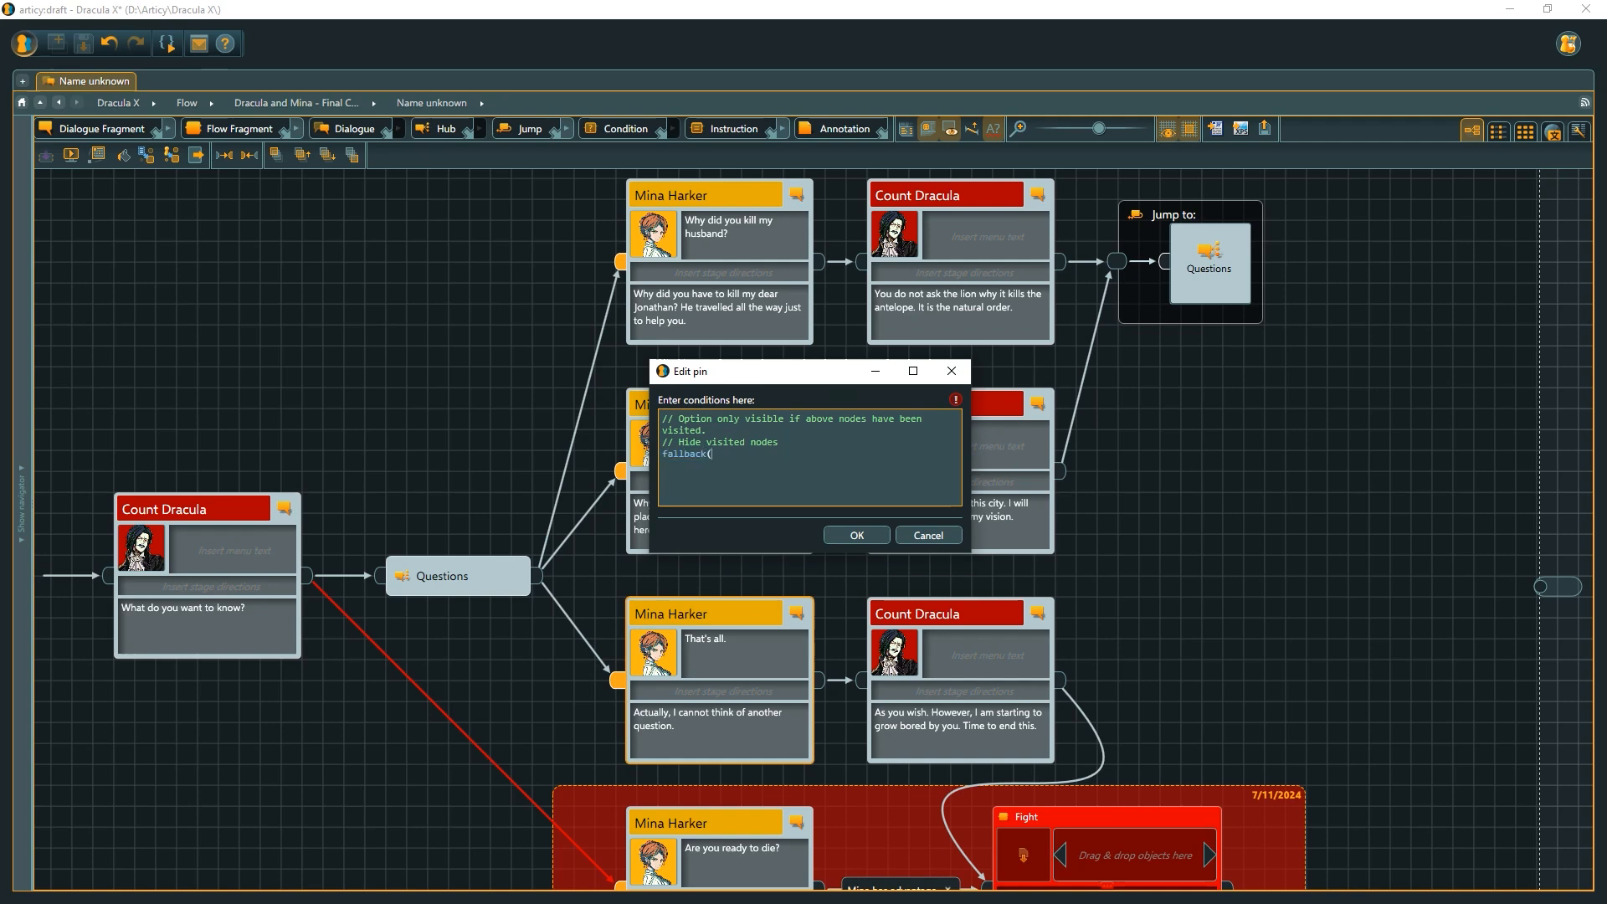
{"action": "type", "text": ")"}
{"action": "left_click", "coordinate": [837, 533]}
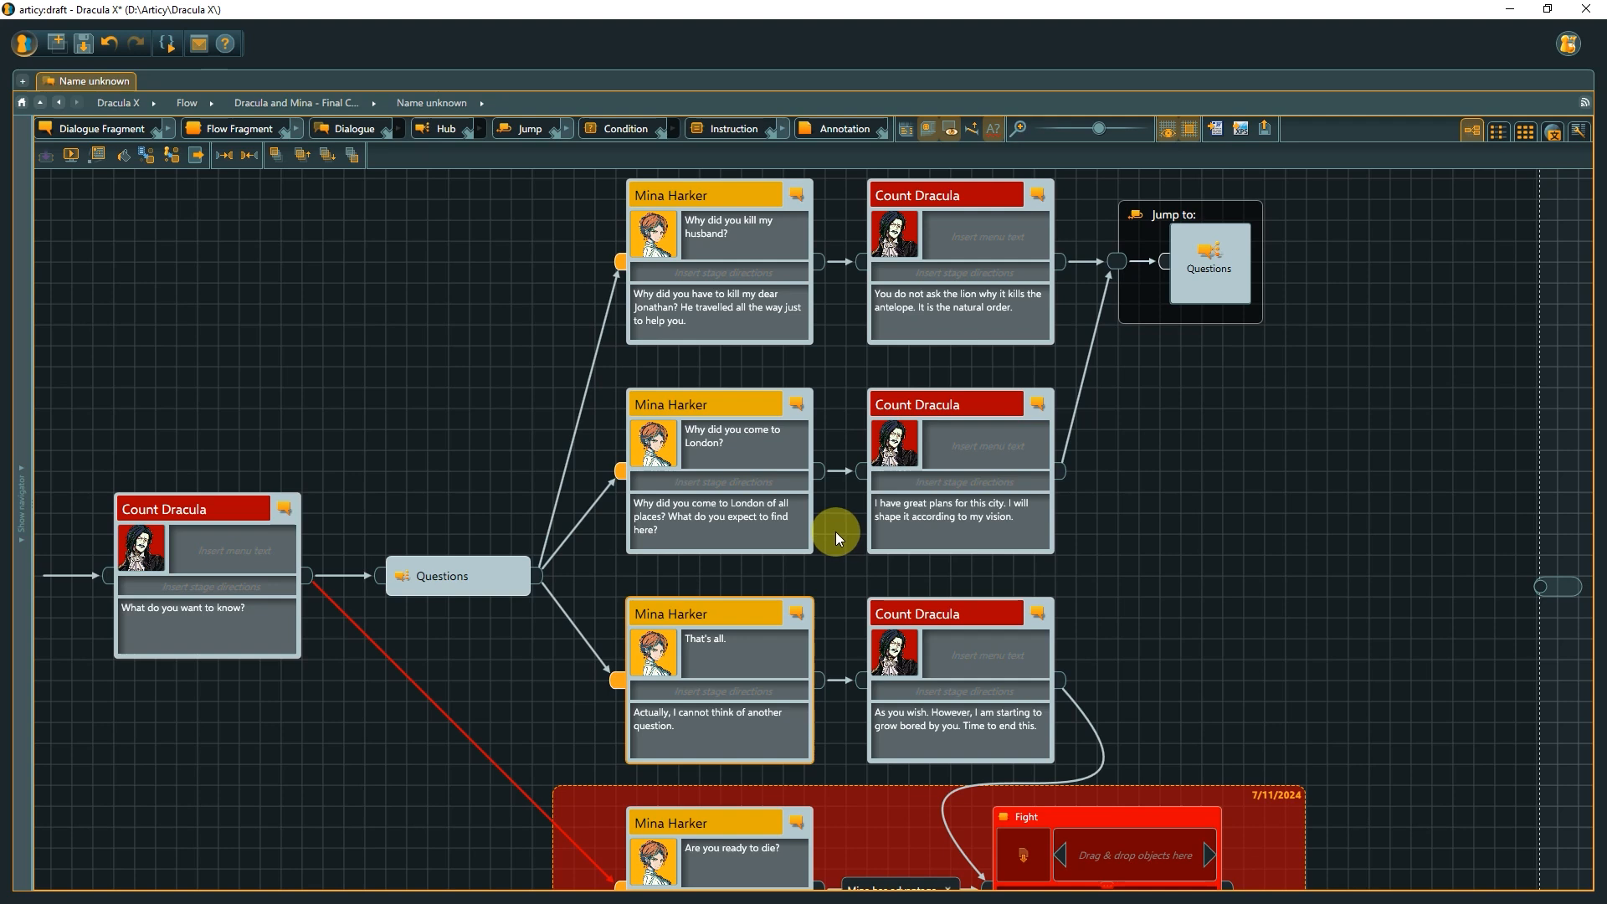
Start a presentation from the 'What do you want to know?' Count Dracula node with branch choices shown, and advance to the options.
{"action": "left_click", "coordinate": [205, 498]}
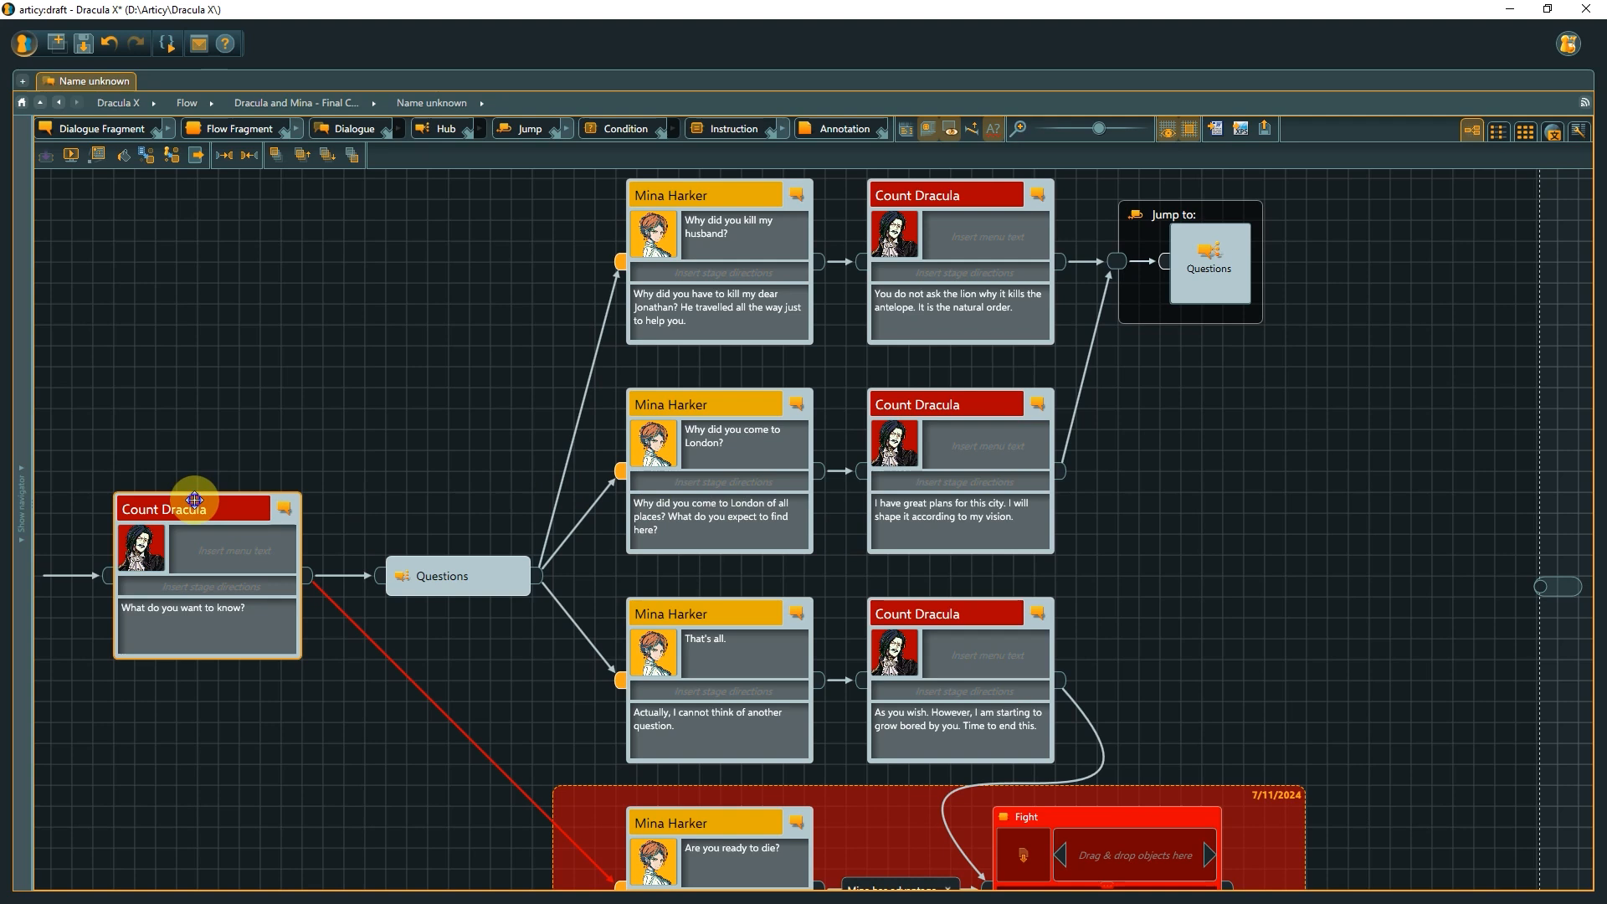
{"action": "right_click", "coordinate": [194, 500]}
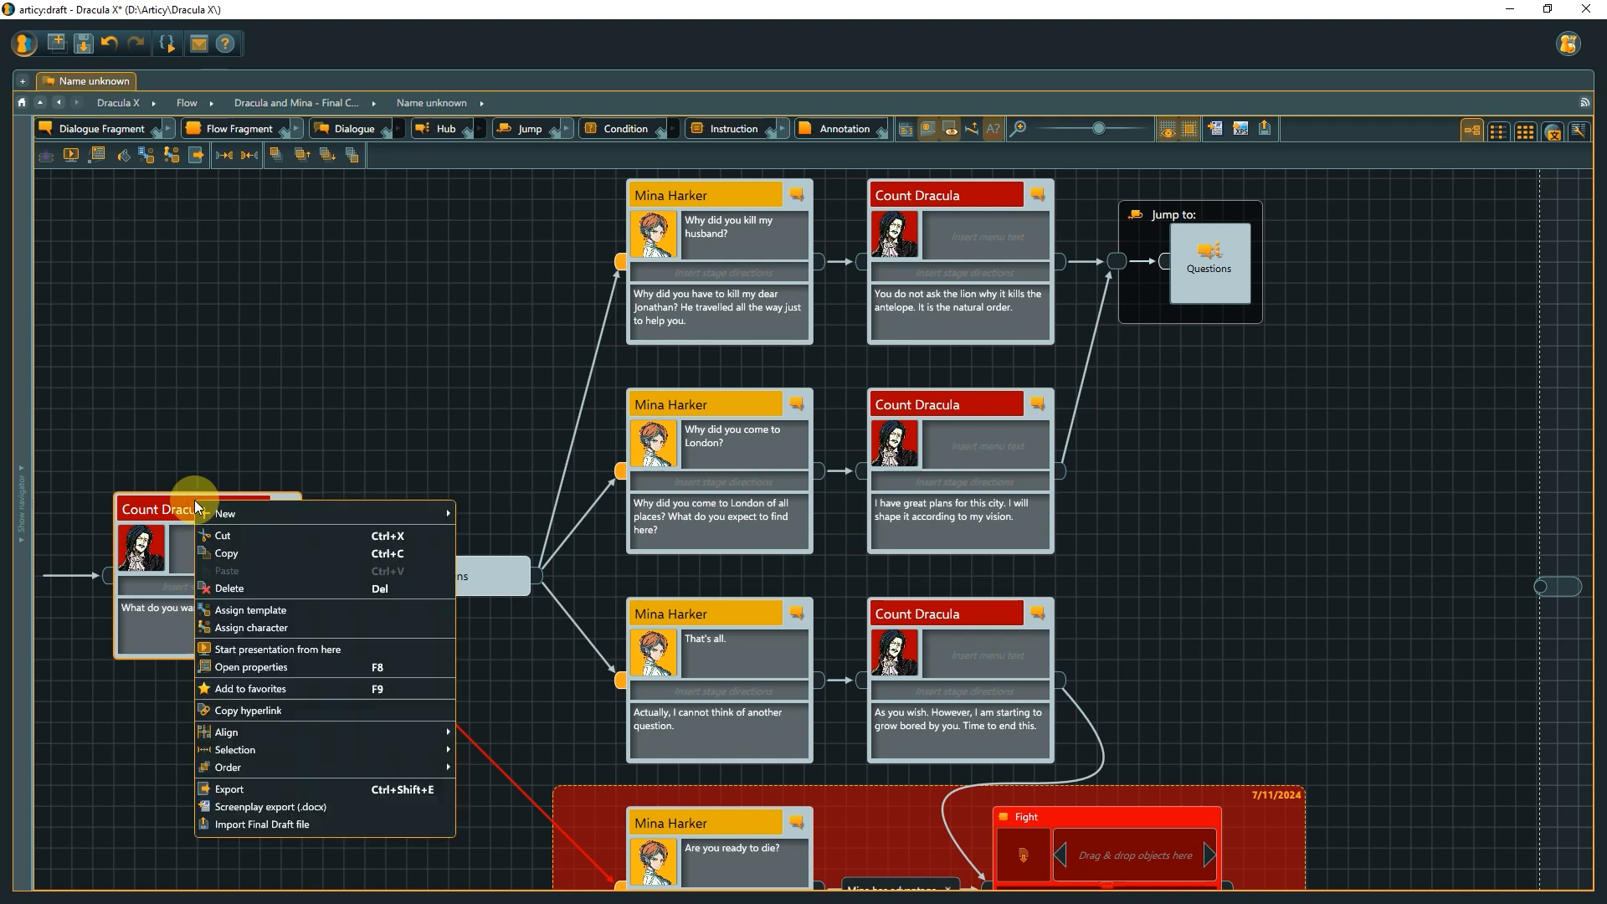
{"action": "left_click", "coordinate": [246, 649]}
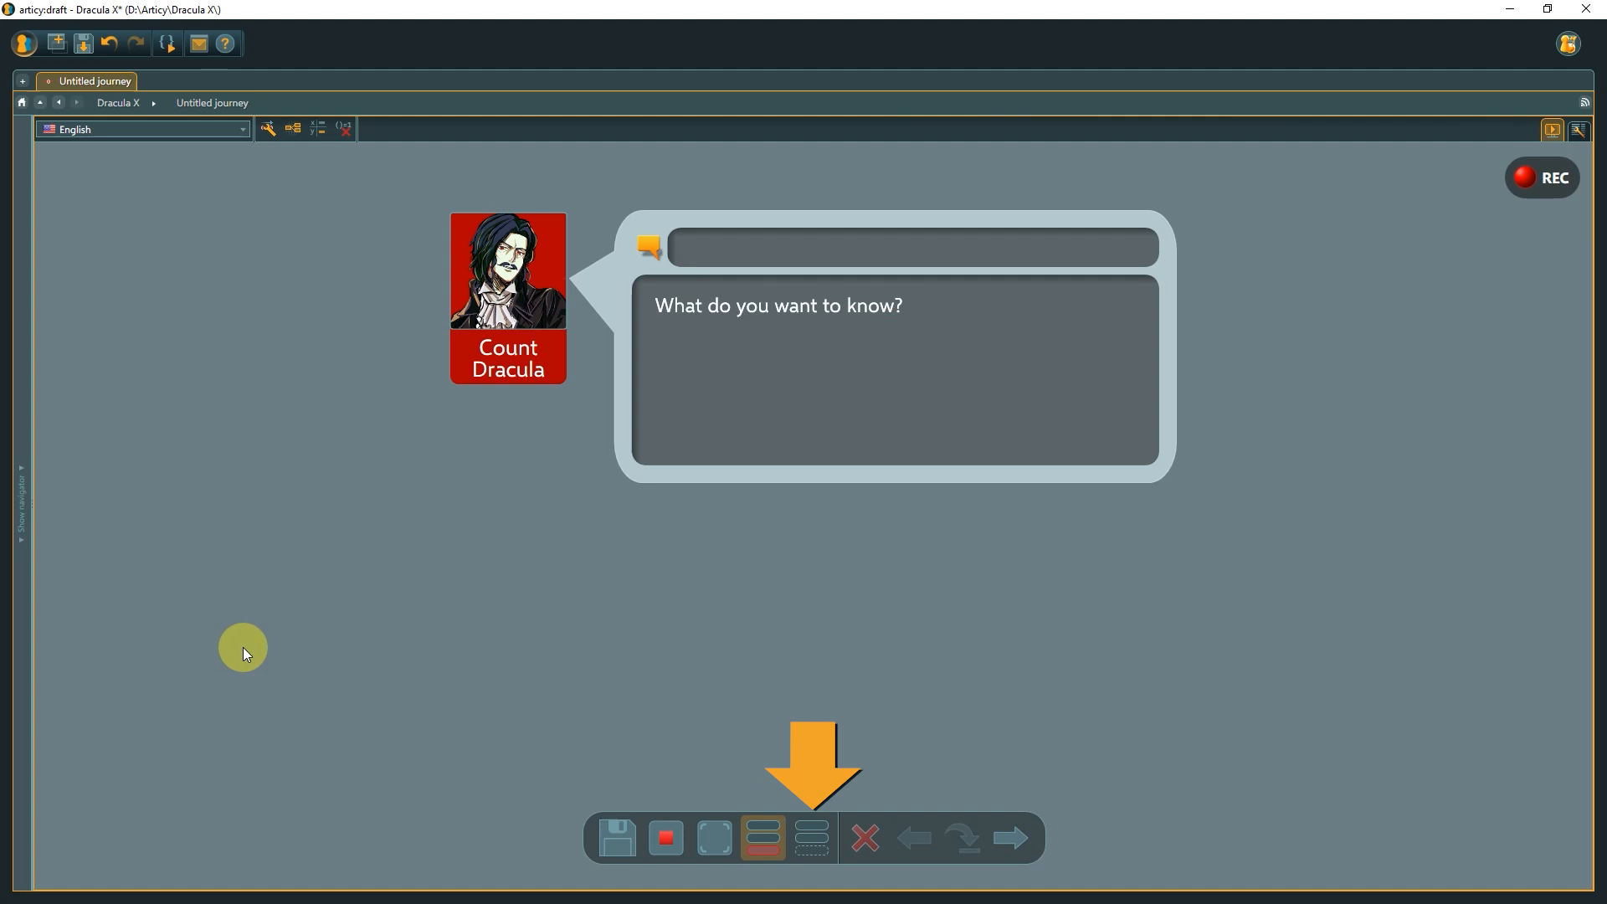
{"action": "left_click", "coordinate": [802, 839]}
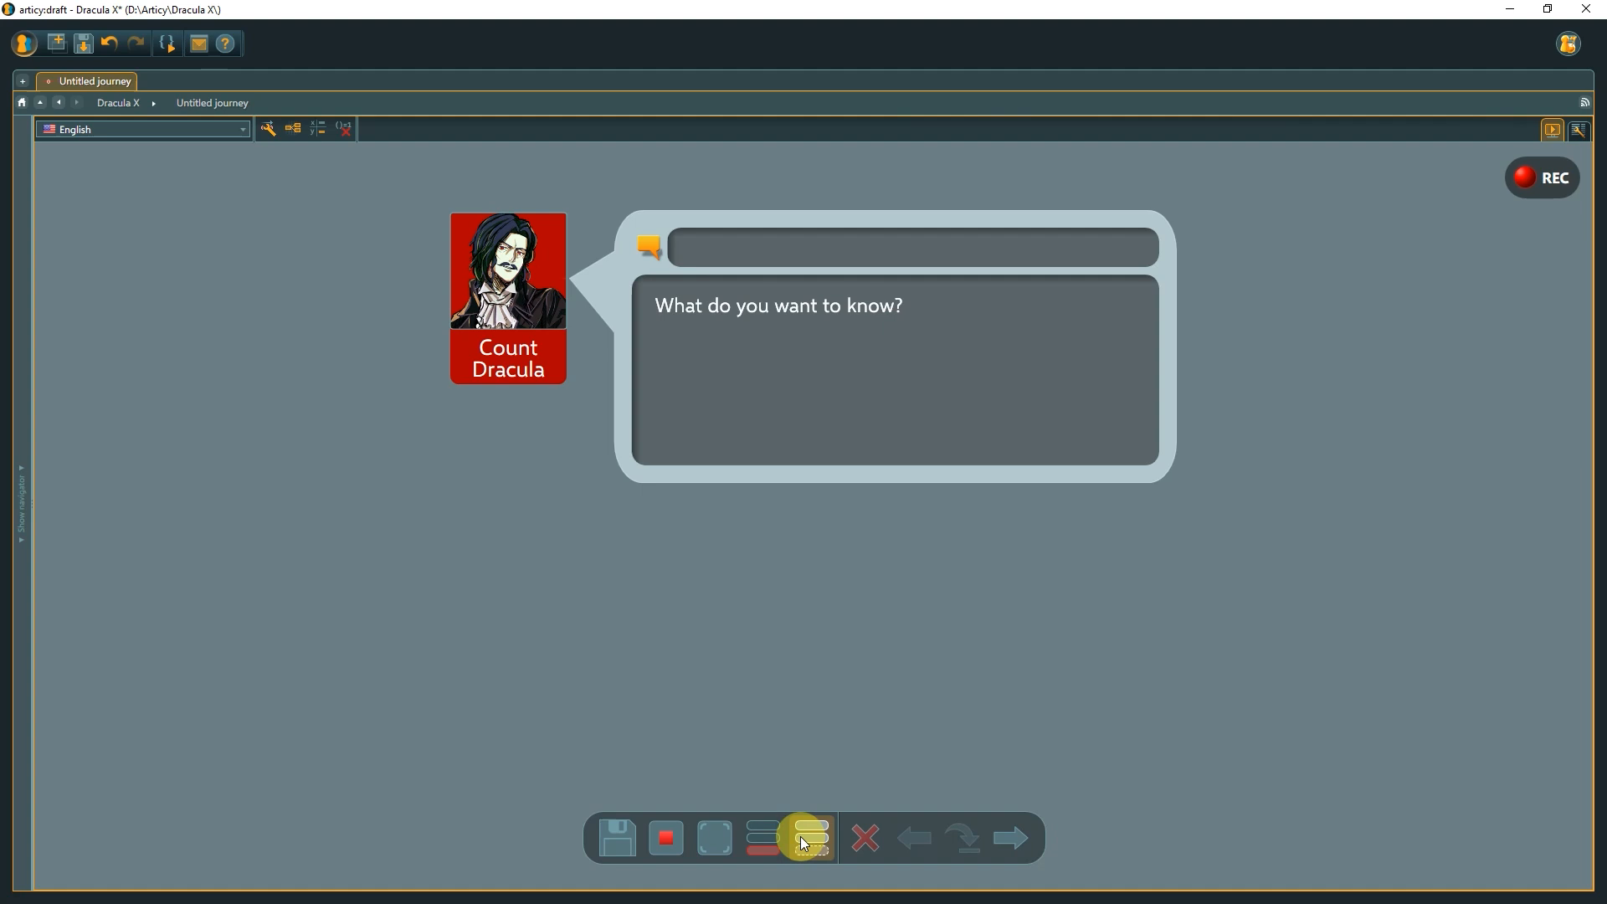
{"action": "left_click", "coordinate": [1018, 832]}
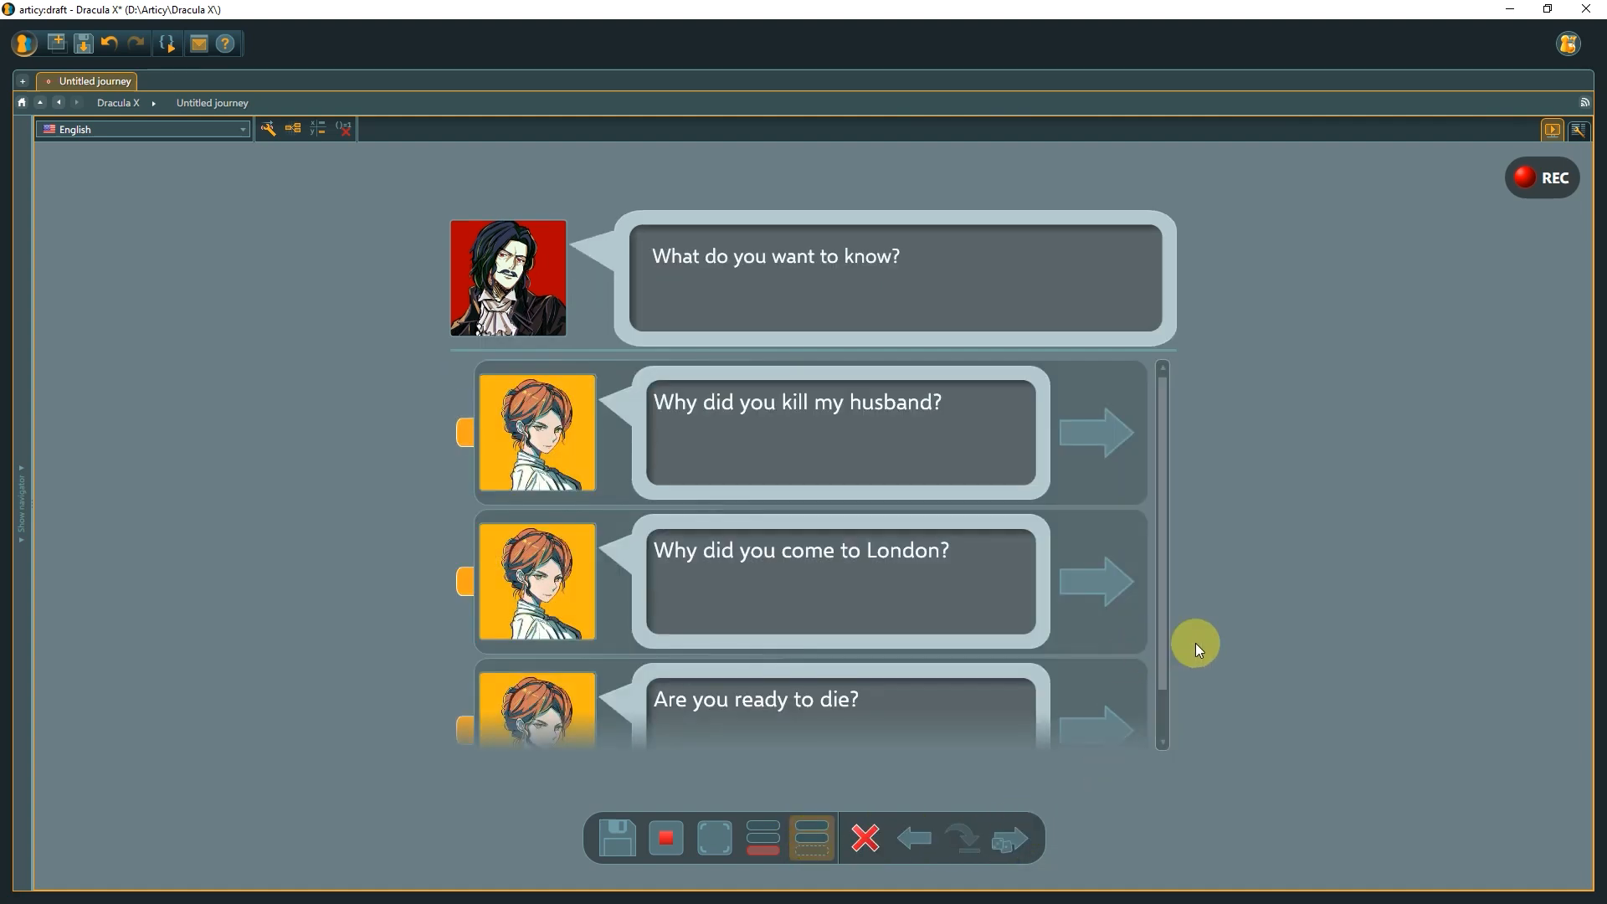
Choose 'Why did you kill my husband?' and step through the dialogue until the Fight fragment is reached.
{"action": "left_click_drag", "start_coordinate": [1167, 641], "coordinate": [1166, 668]}
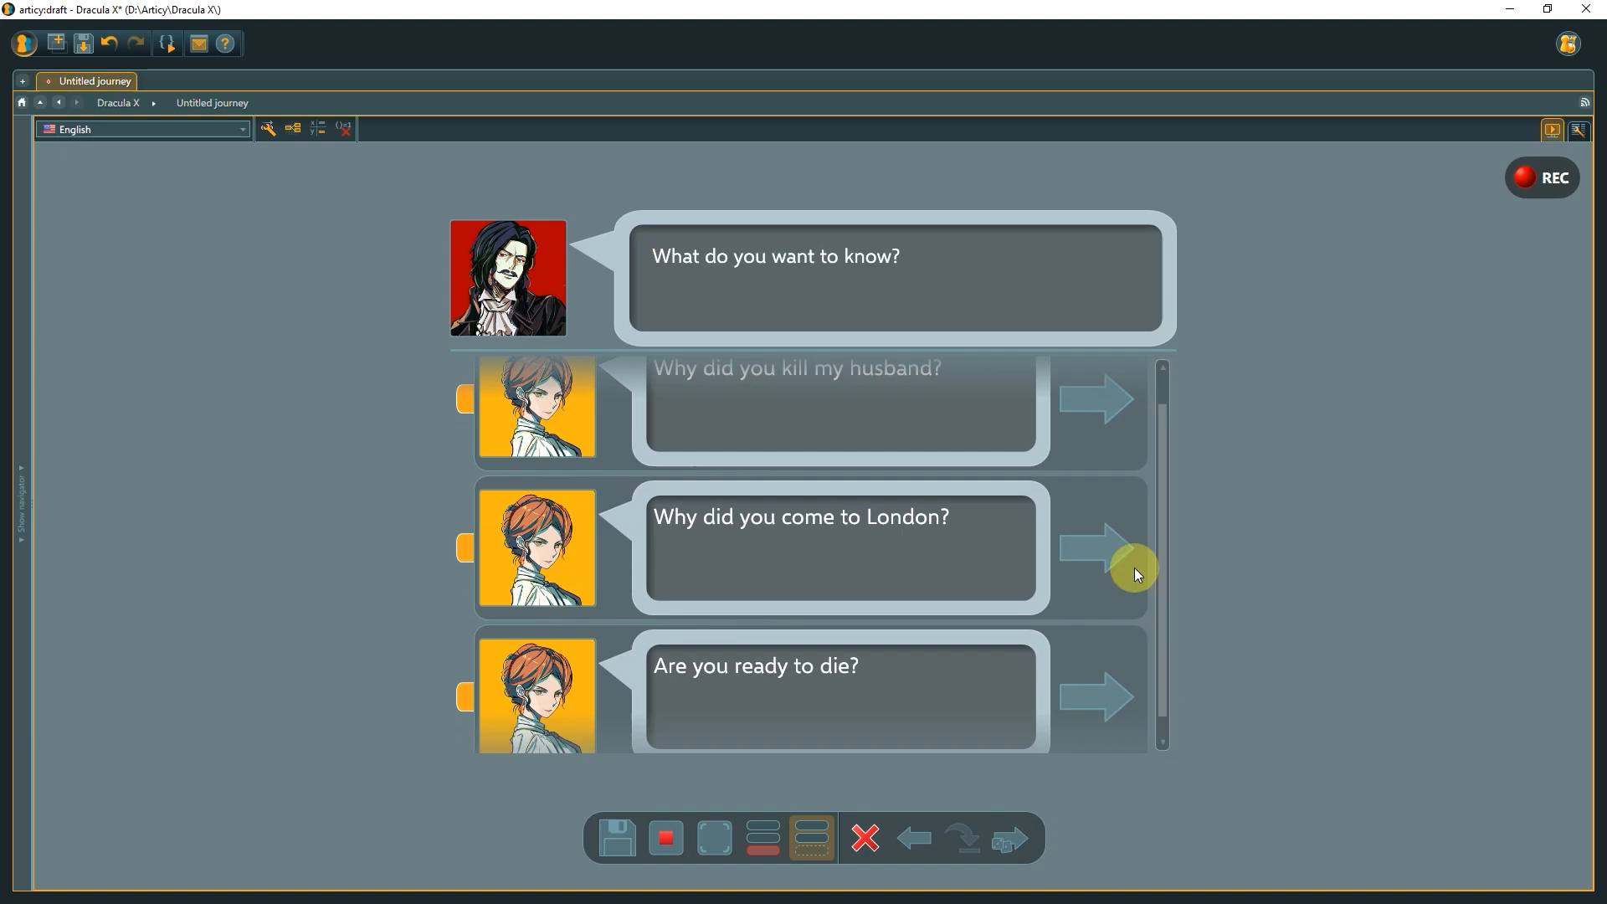
{"action": "left_click", "coordinate": [1082, 403]}
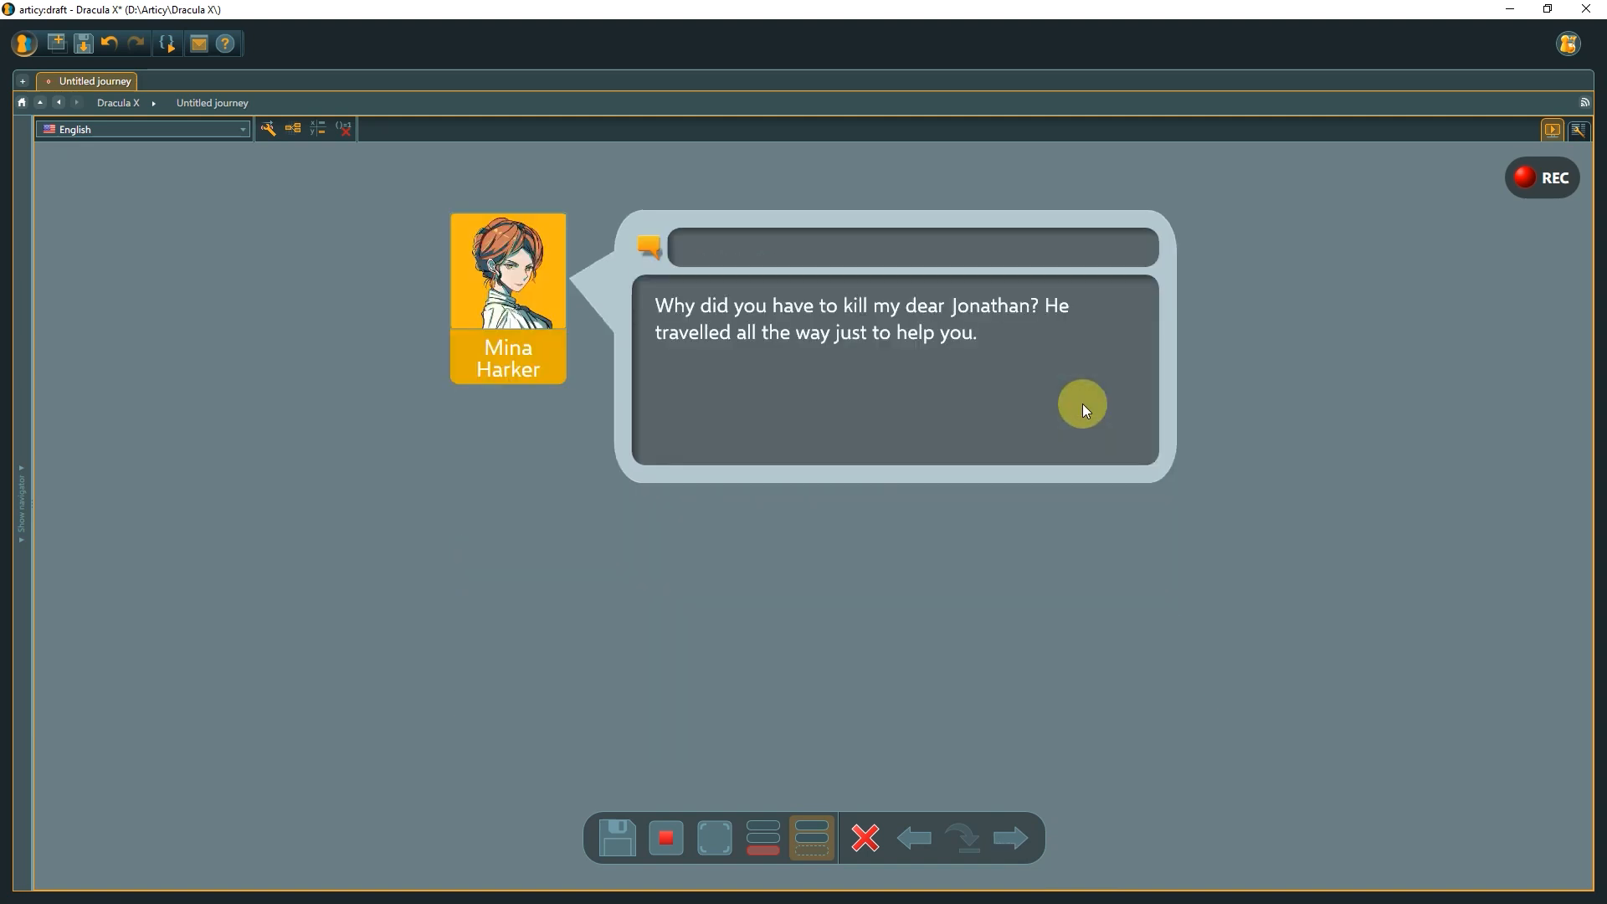
{"action": "left_click", "coordinate": [1015, 839]}
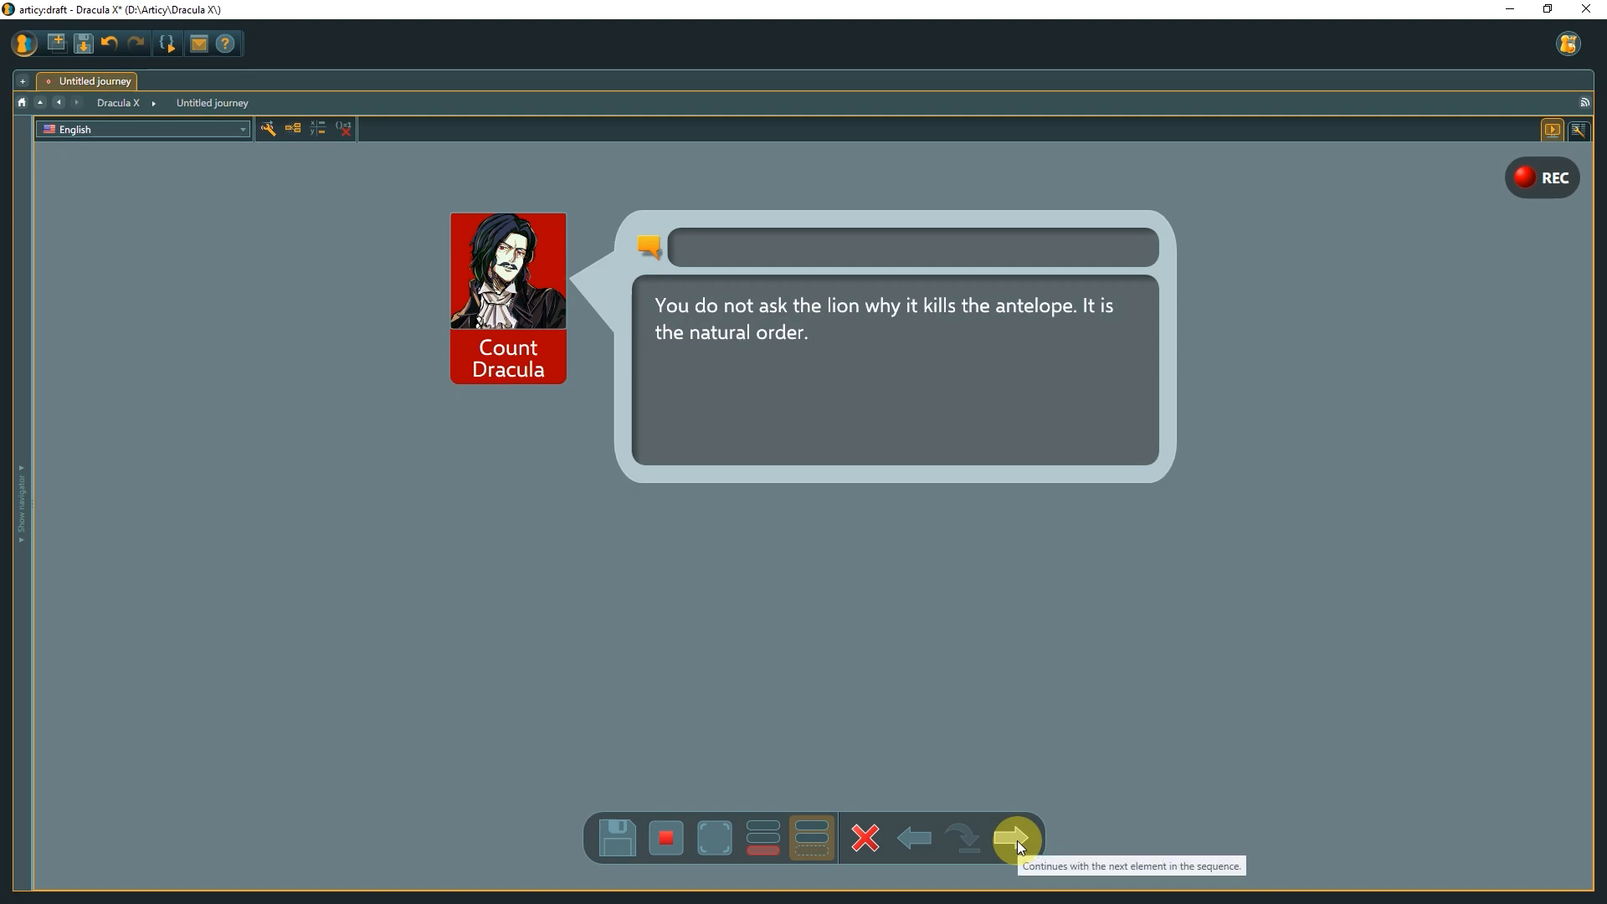
{"action": "left_click", "coordinate": [1017, 841]}
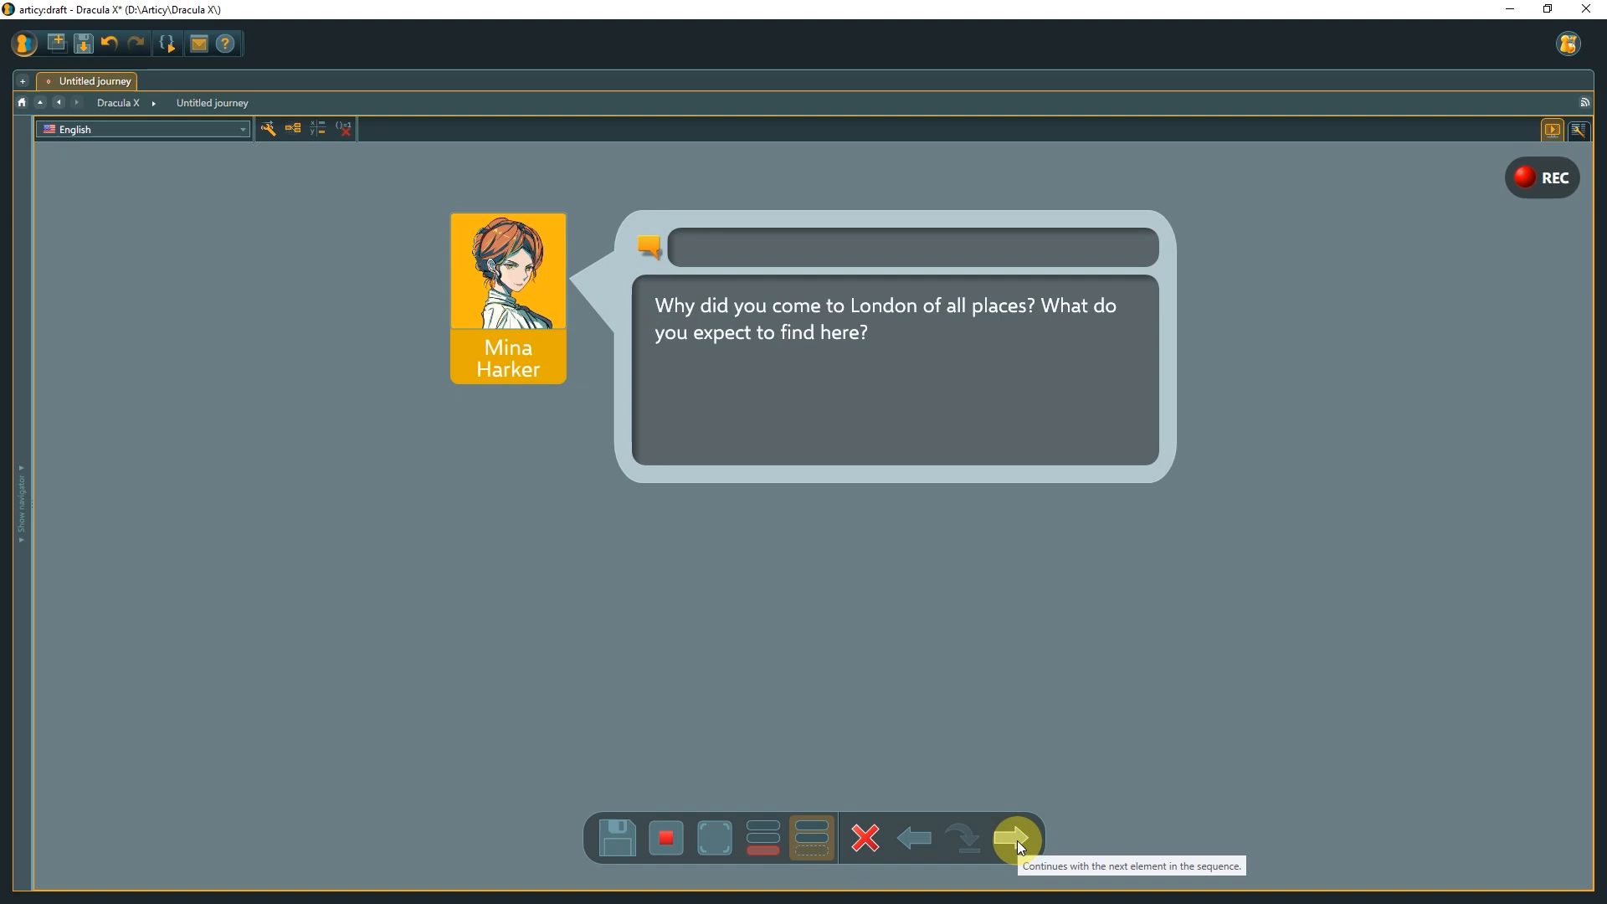
{"action": "left_click", "coordinate": [1017, 840]}
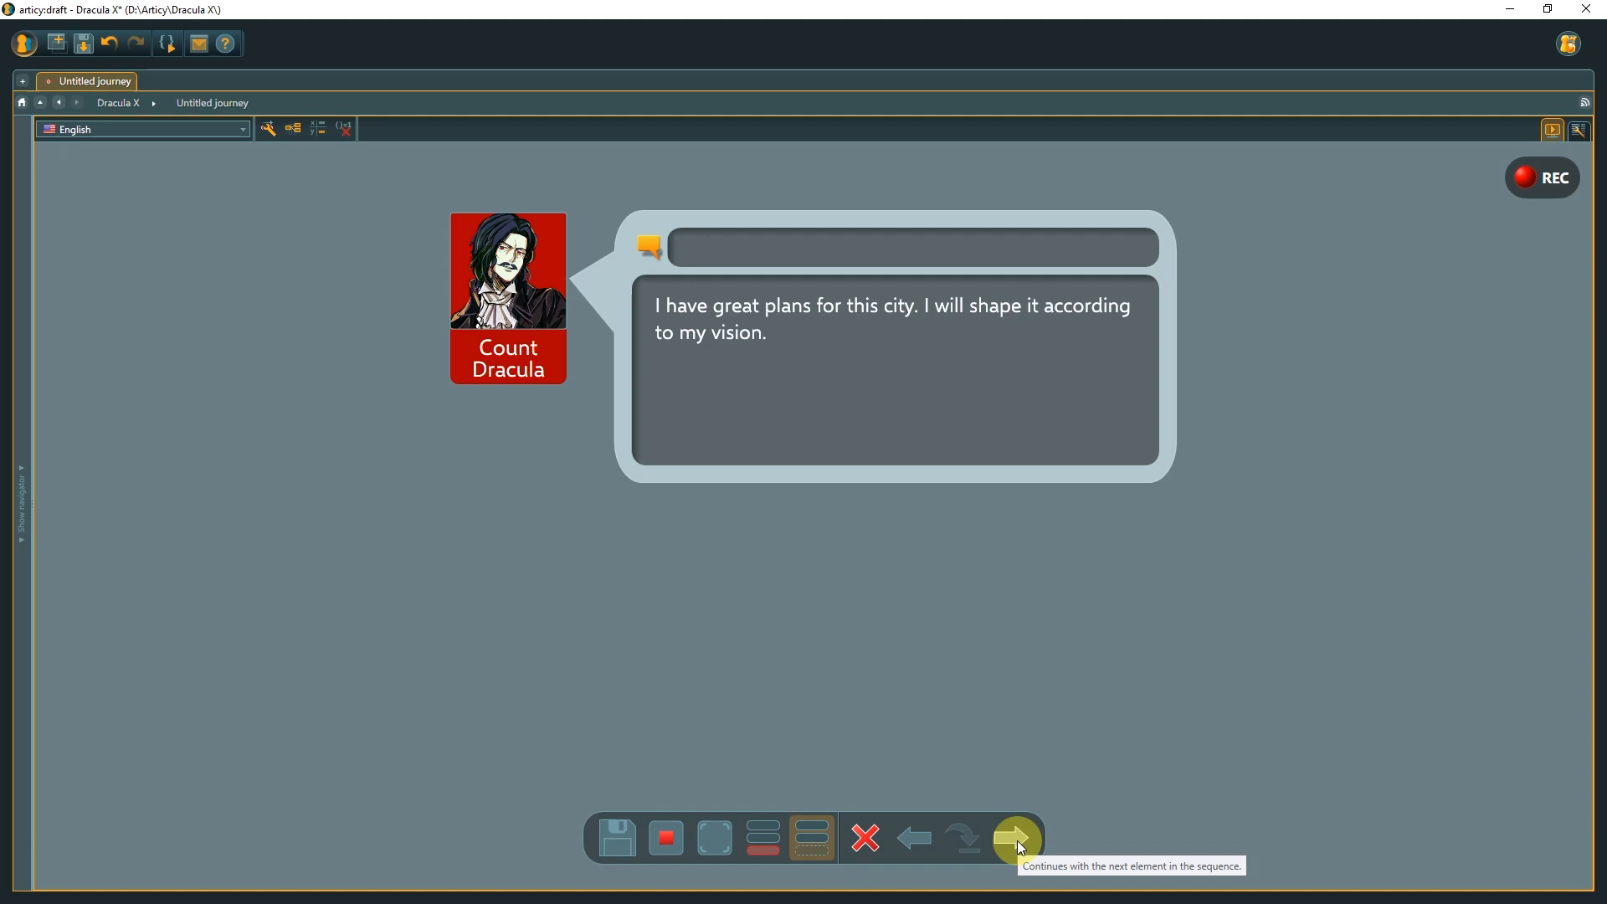
{"action": "left_click", "coordinate": [1017, 841]}
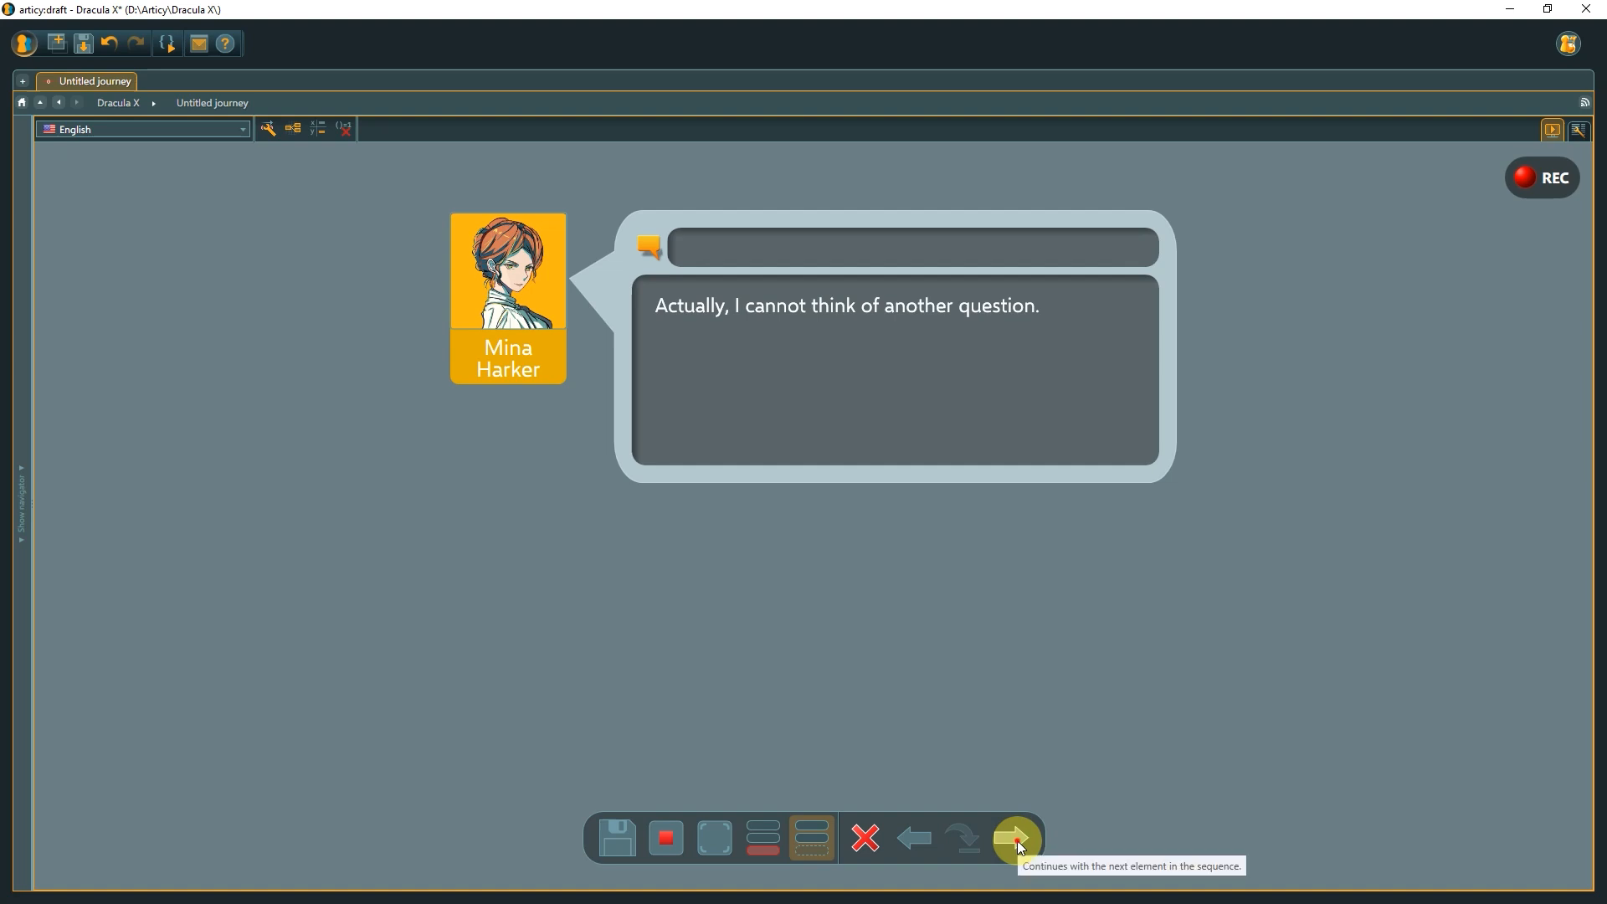
{"action": "left_click", "coordinate": [1017, 841]}
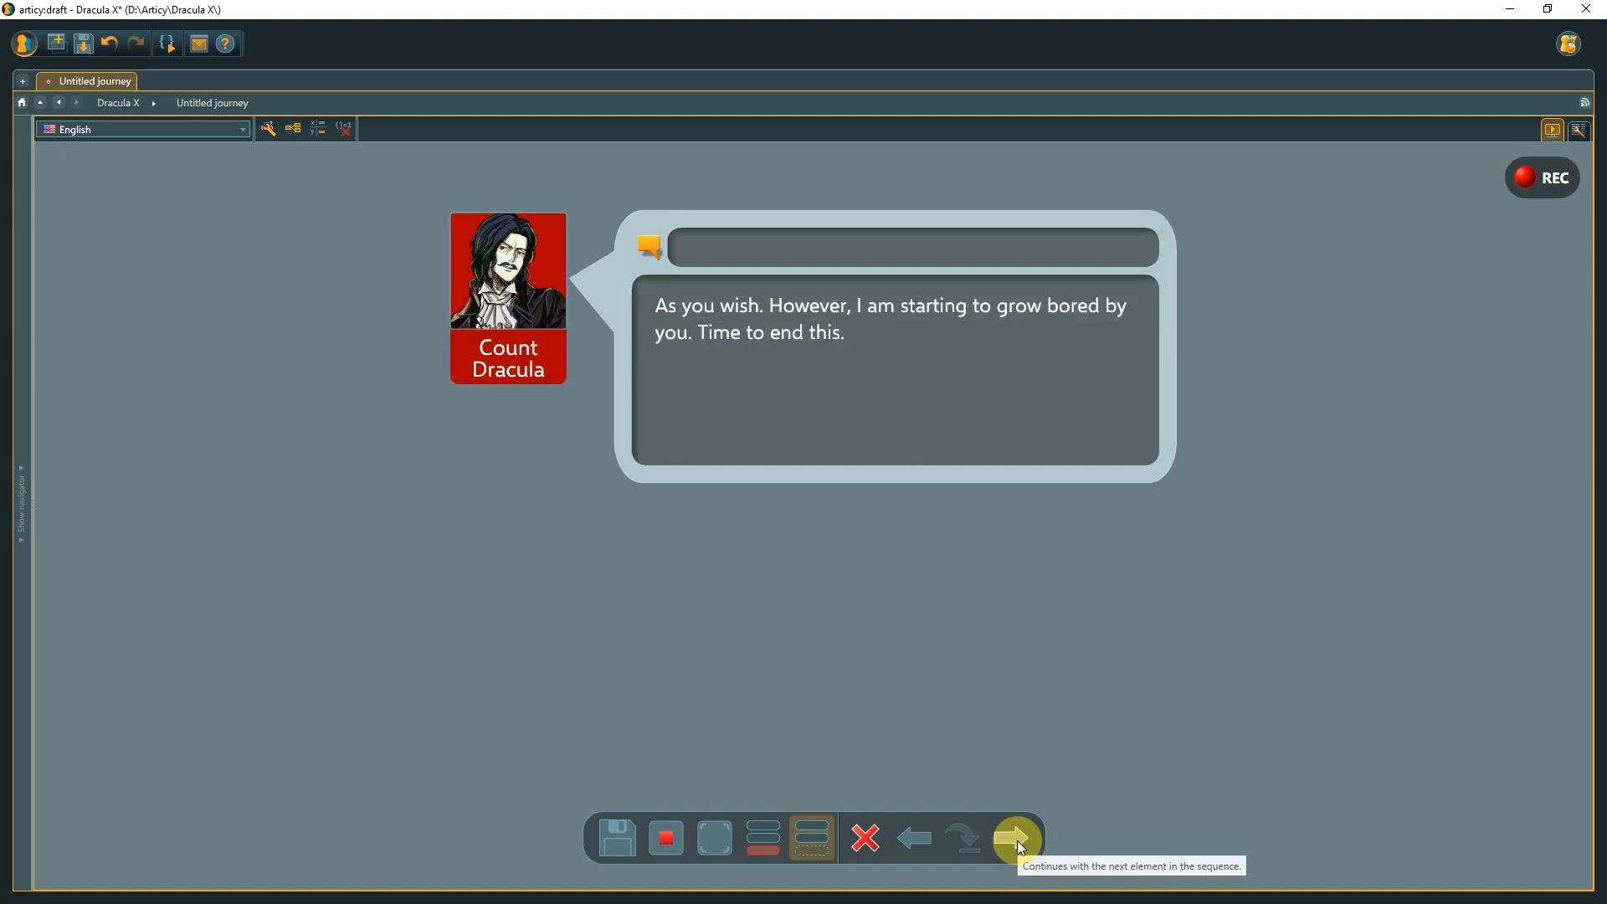
{"action": "left_click", "coordinate": [1017, 840]}
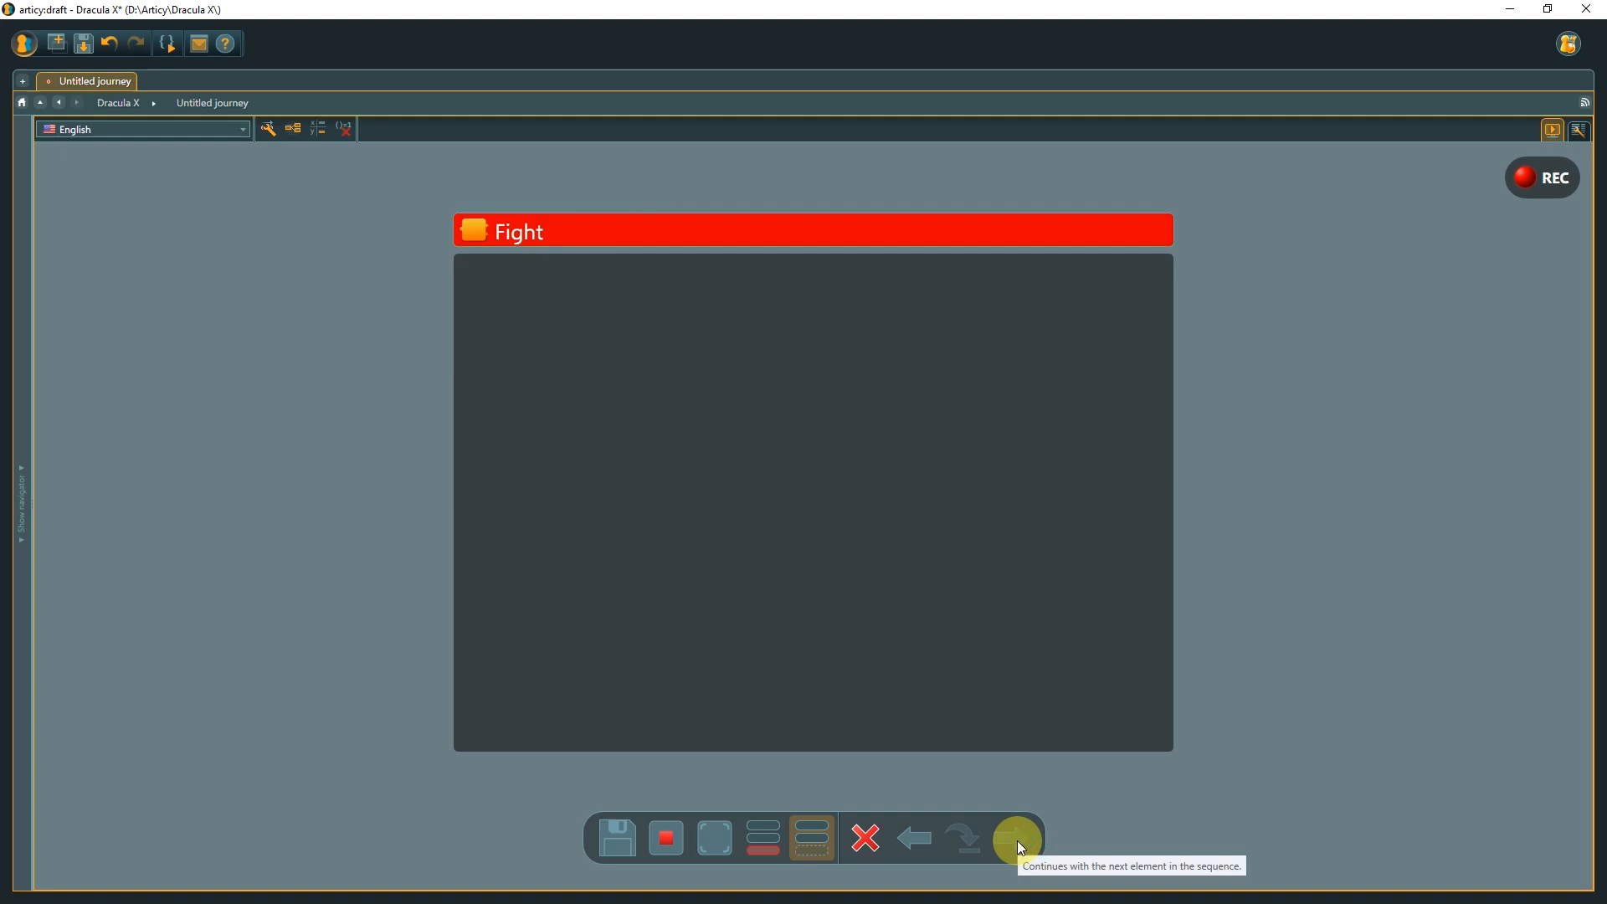
Leave the presentation and return to the dialogue flow.
{"action": "left_click", "coordinate": [294, 130]}
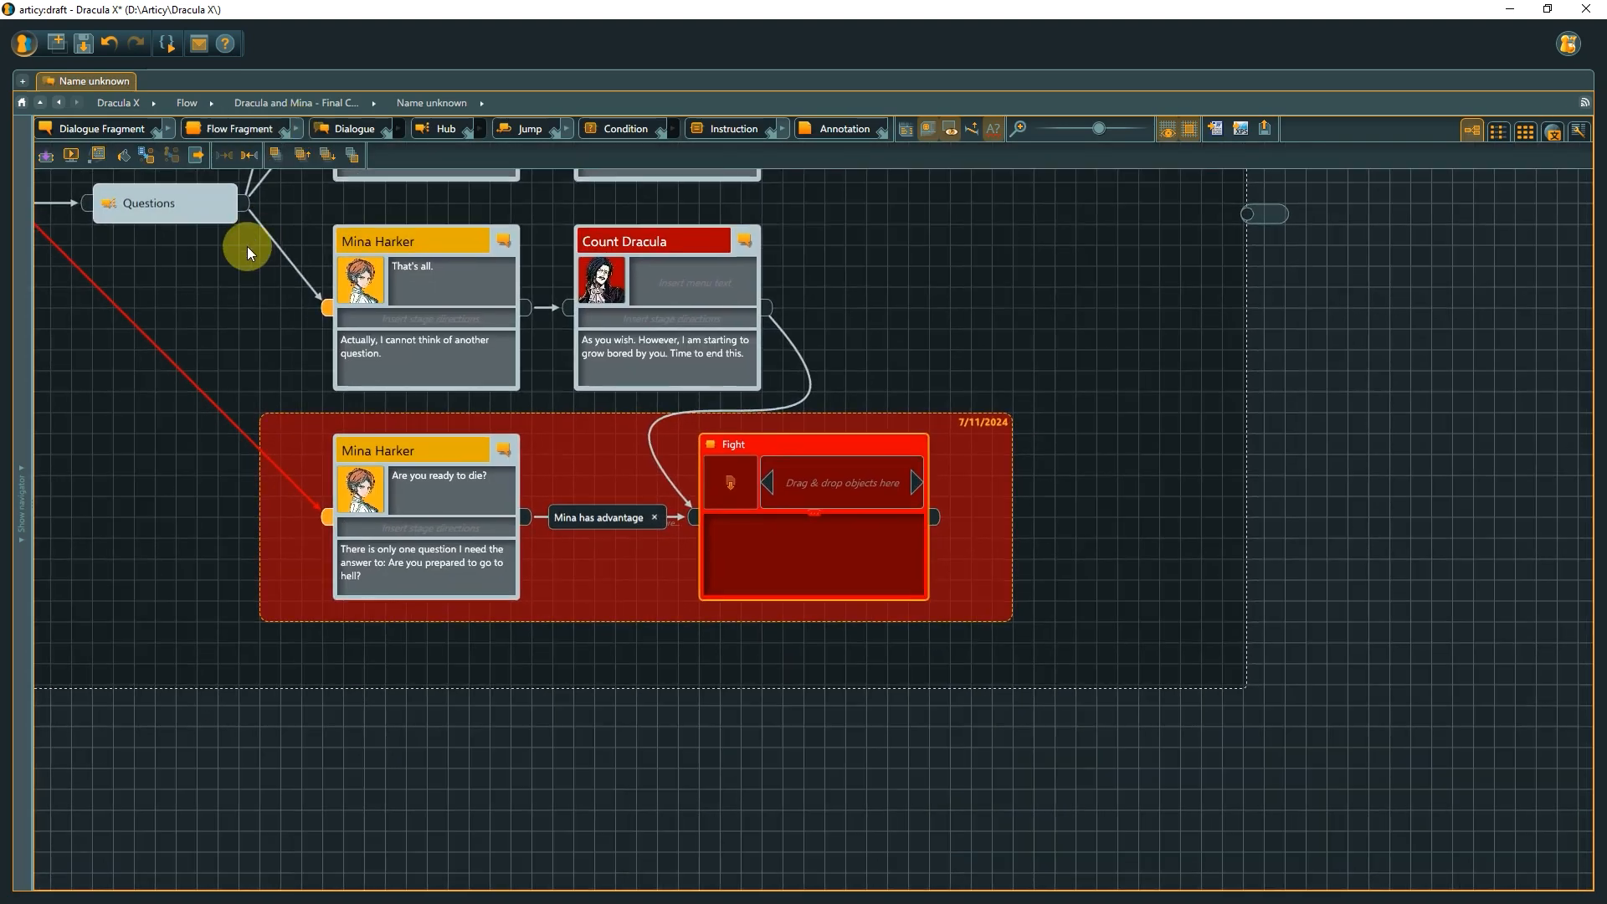
{"action": "left_click", "coordinate": [279, 292]}
{"action": "left_click_drag", "start_coordinate": [279, 291], "coordinate": [580, 627]}
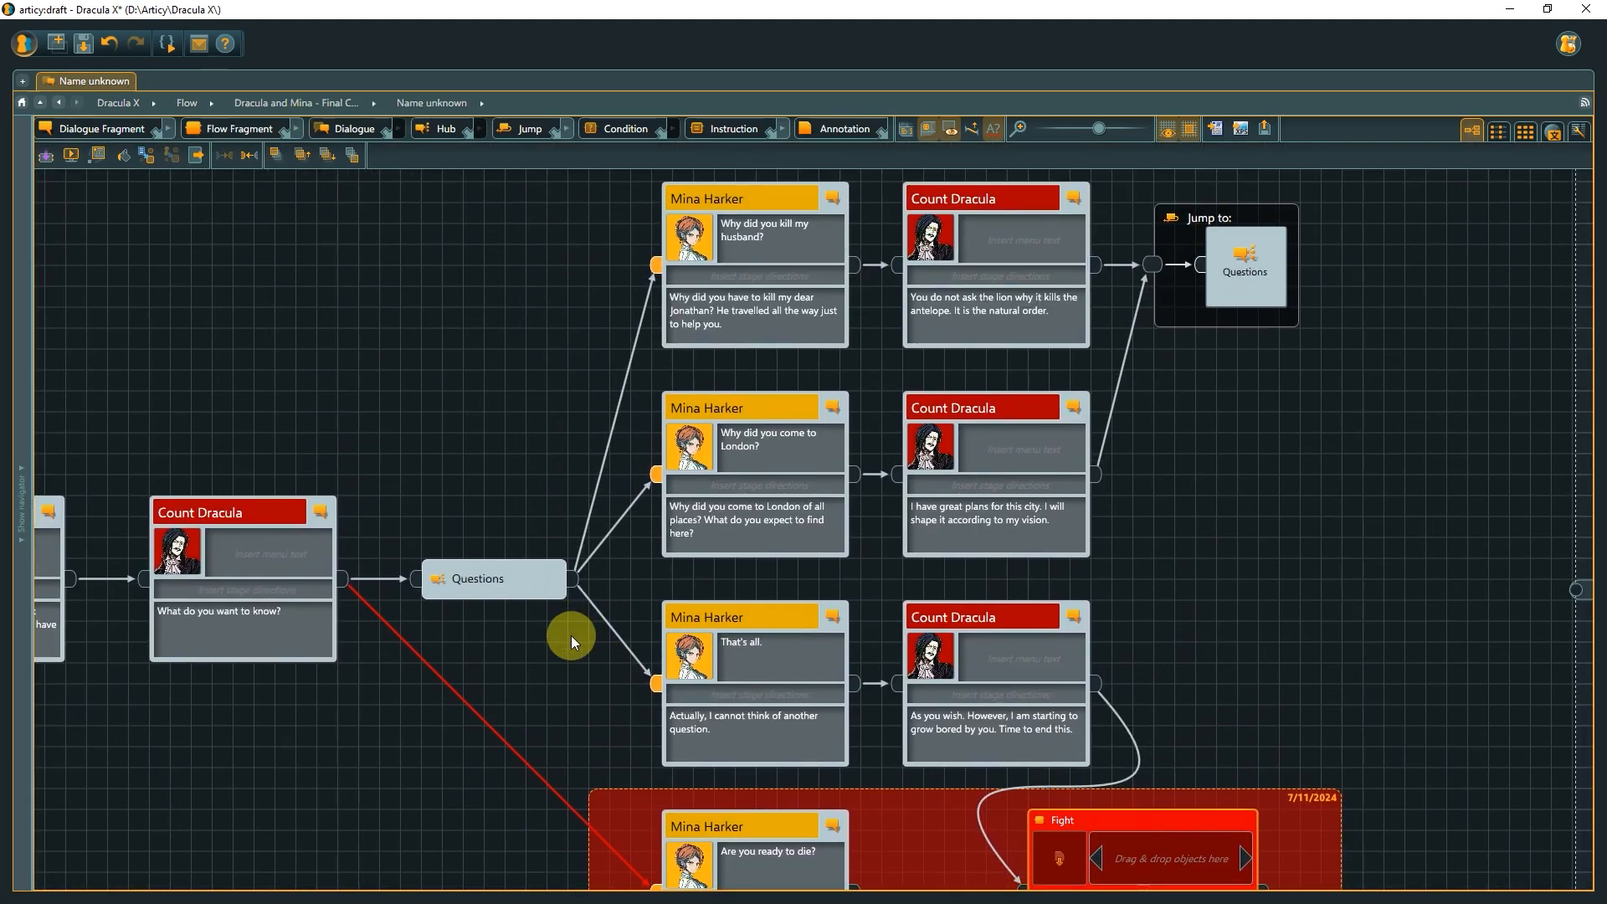